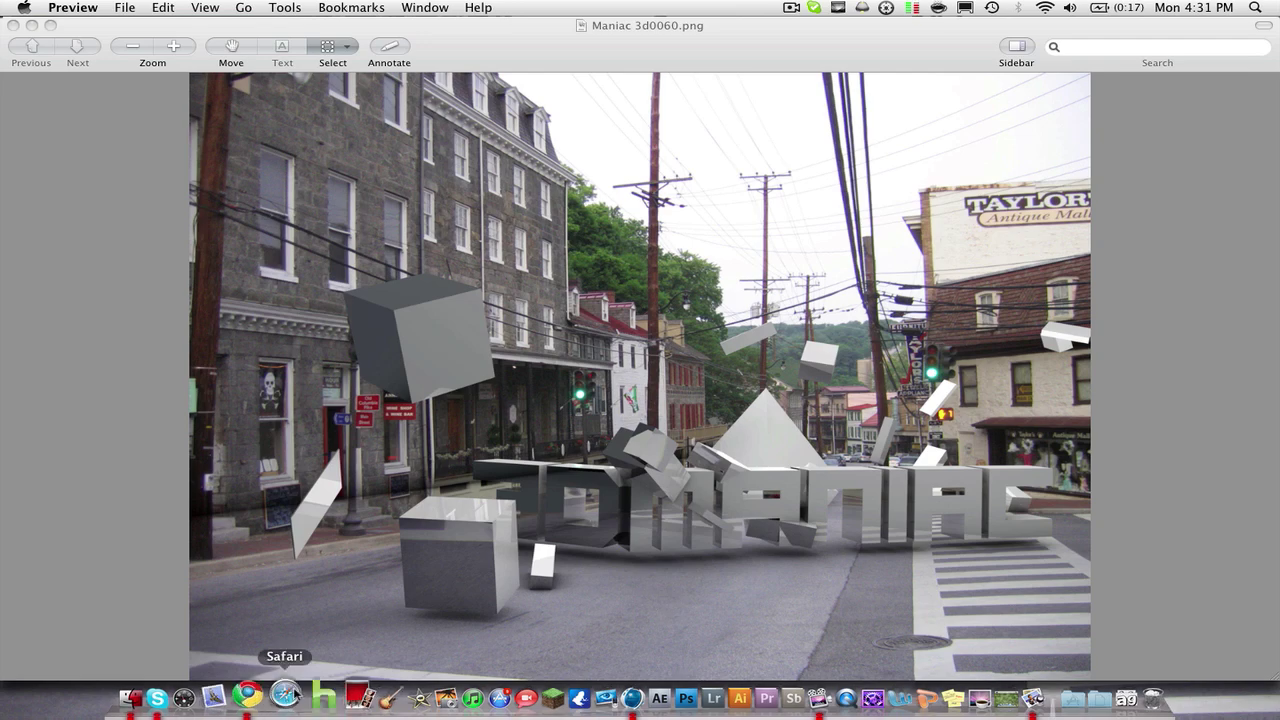
Step: Switch to Chrome and look over the street photos in the Google image results
{"action": "left_click", "coordinate": [260, 695]}
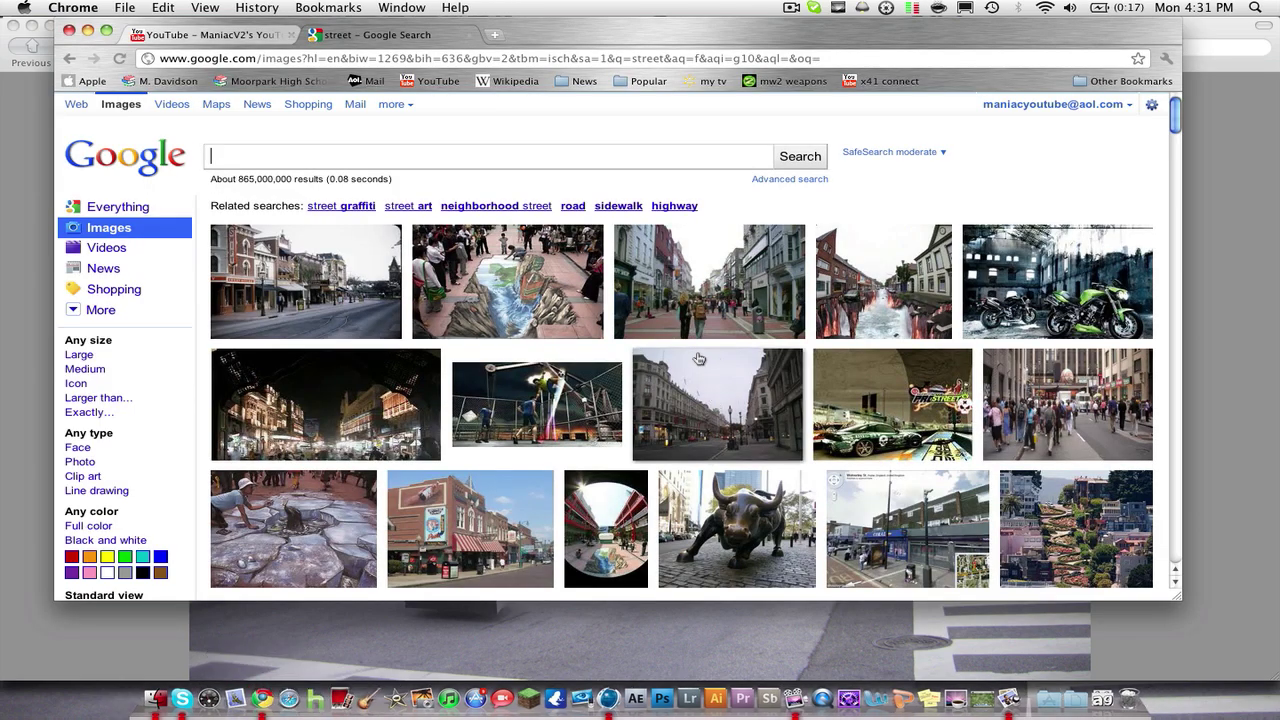
{"action": "mouse_move", "coordinate": [305, 285]}
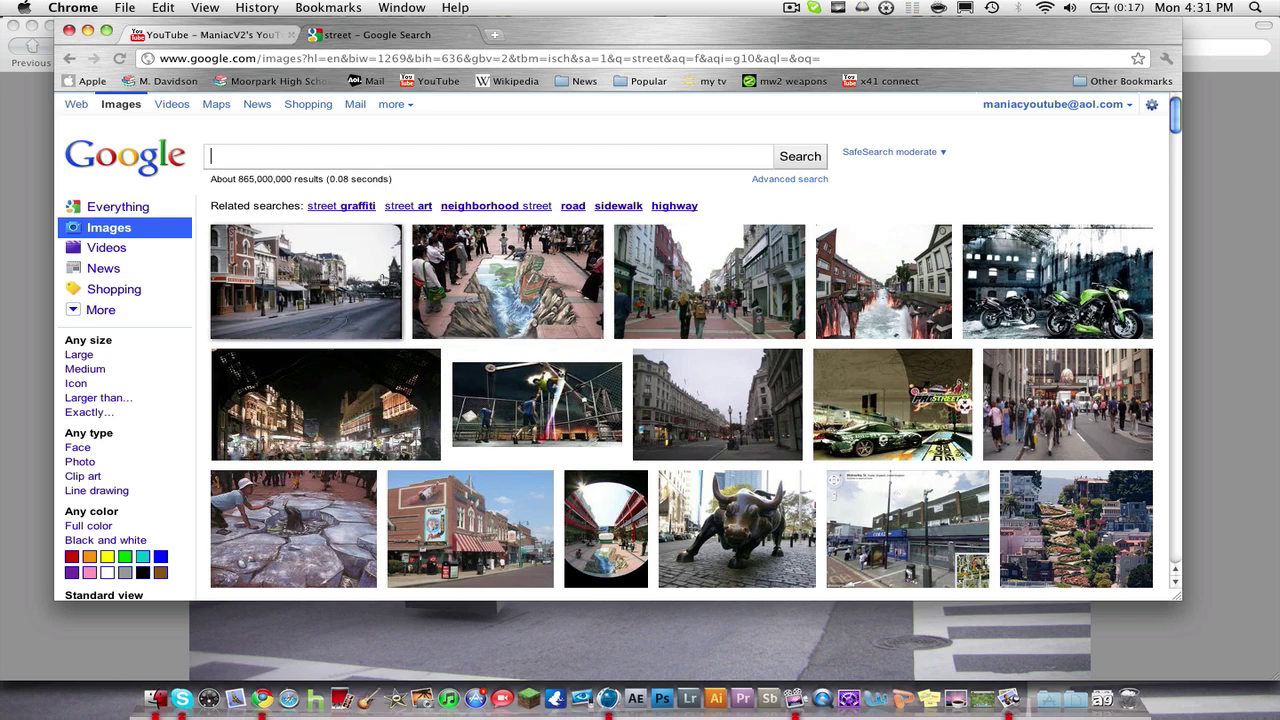
Step: Switch to CINEMA 4D, dismiss its online updater, and view the reference street render in Preview
{"action": "left_click", "coordinate": [608, 693]}
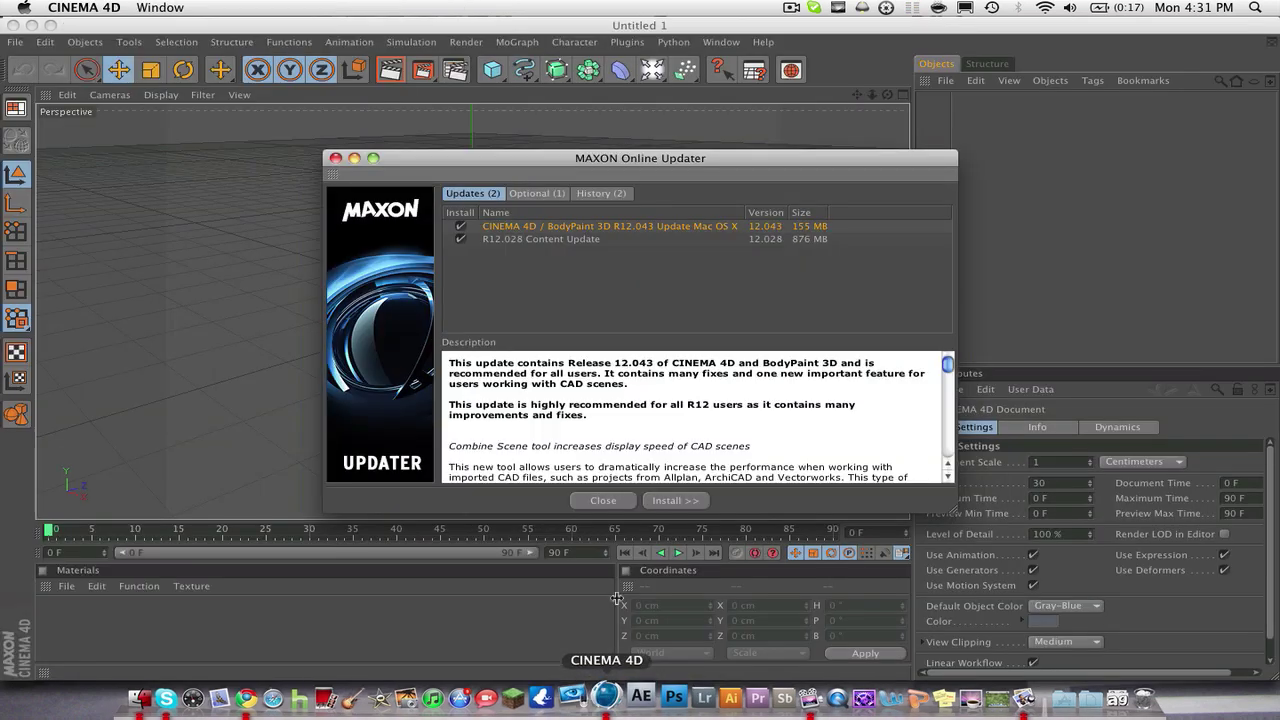
{"action": "left_click", "coordinate": [600, 500]}
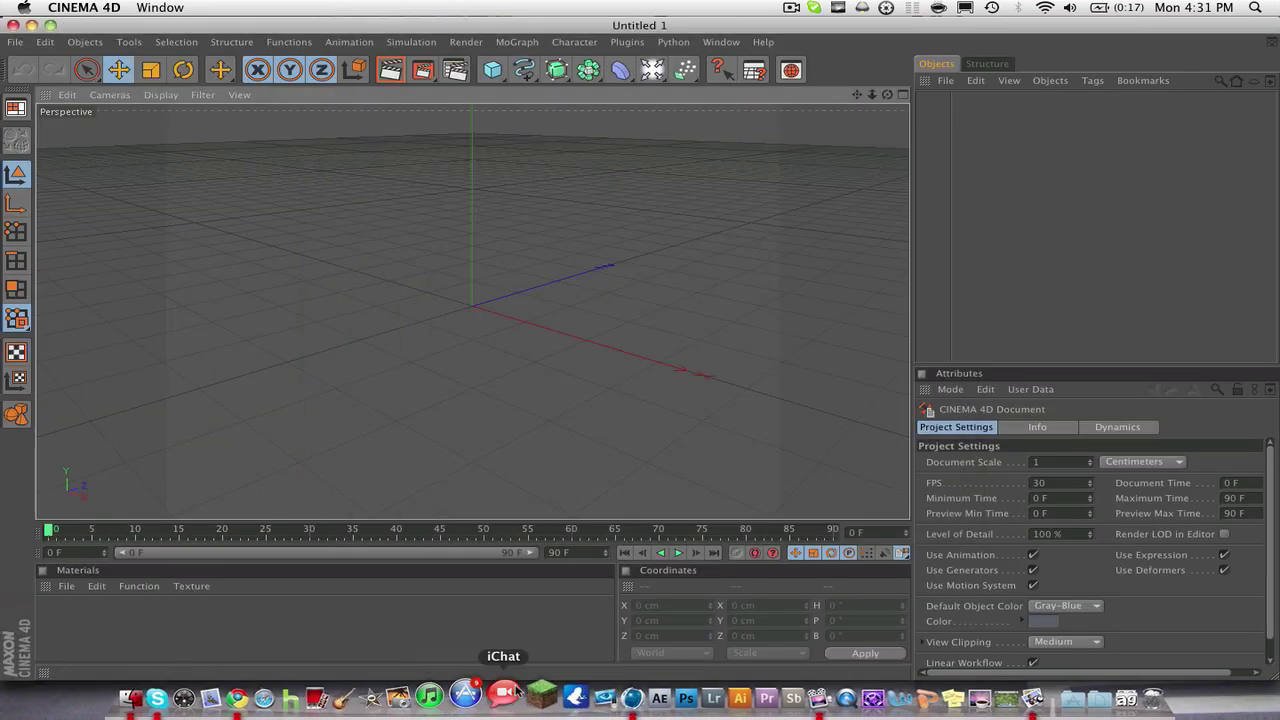
{"action": "left_click", "coordinate": [1010, 697]}
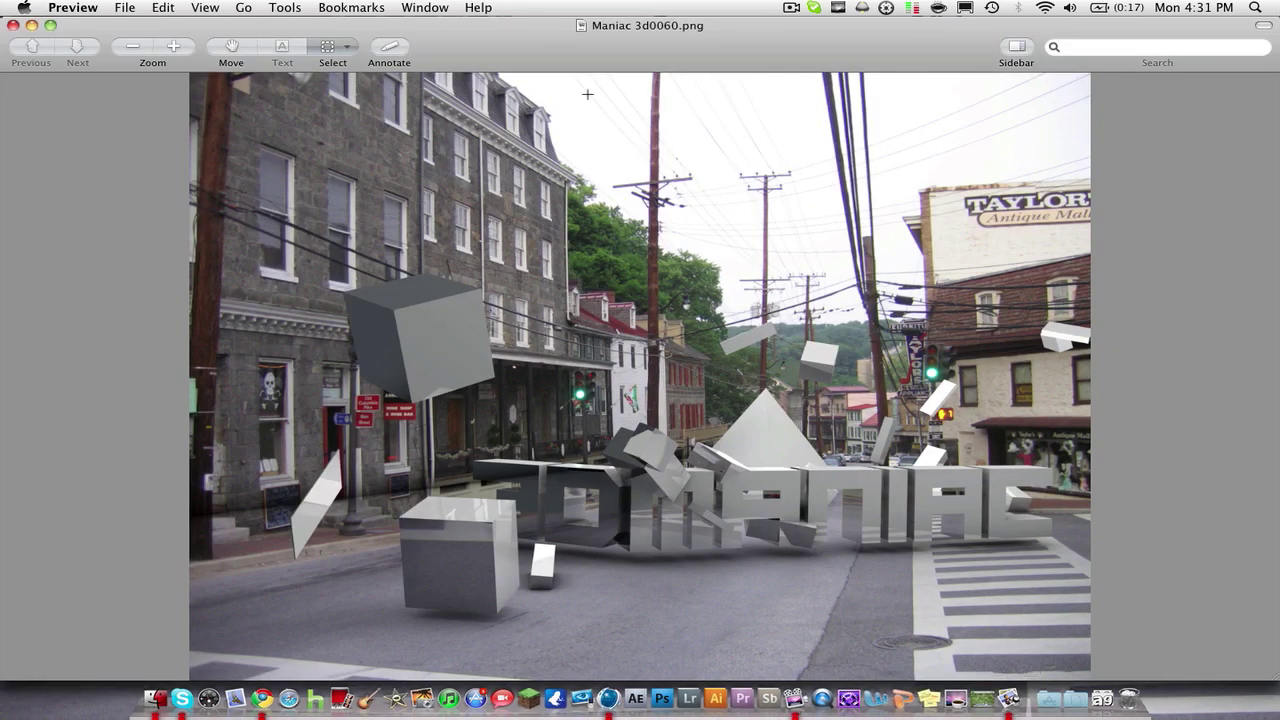
Step: Switch back to CINEMA 4D and set the render output size to 1280 x 720 pixels
{"action": "left_click", "coordinate": [608, 693]}
{"action": "left_click", "coordinate": [455, 69]}
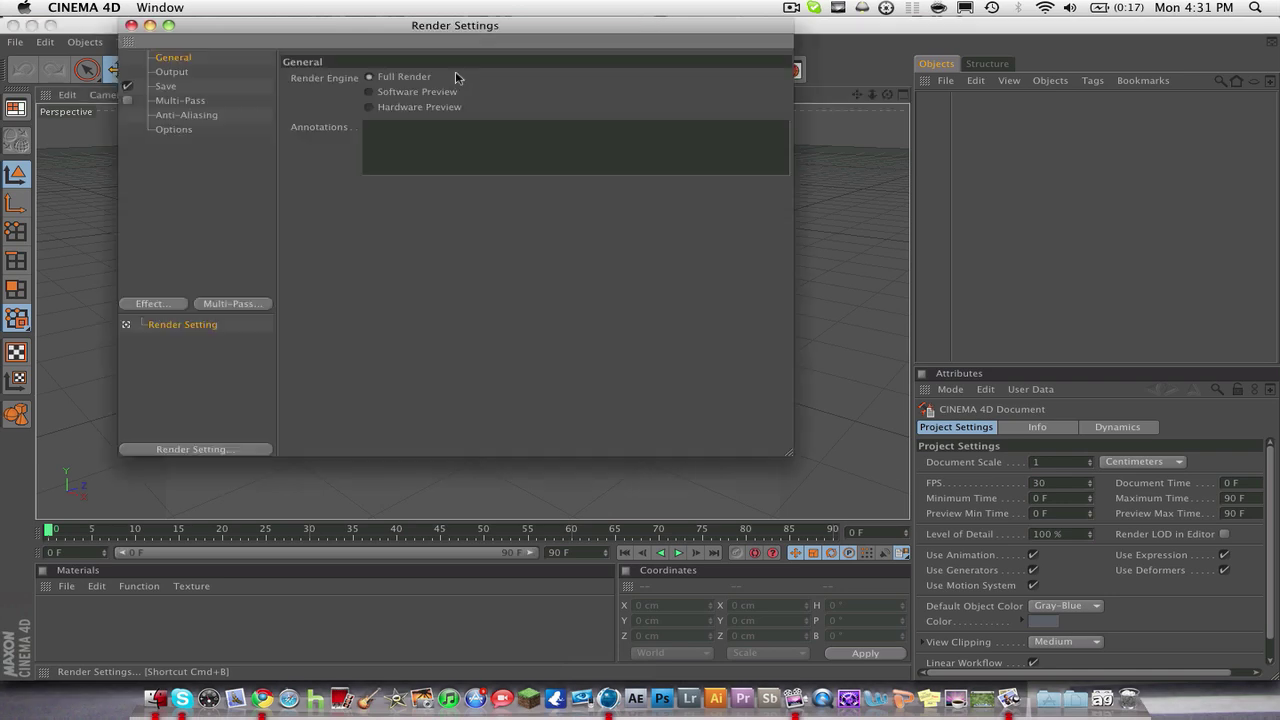
{"action": "left_click", "coordinate": [163, 73]}
{"action": "double_click", "coordinate": [396, 93]}
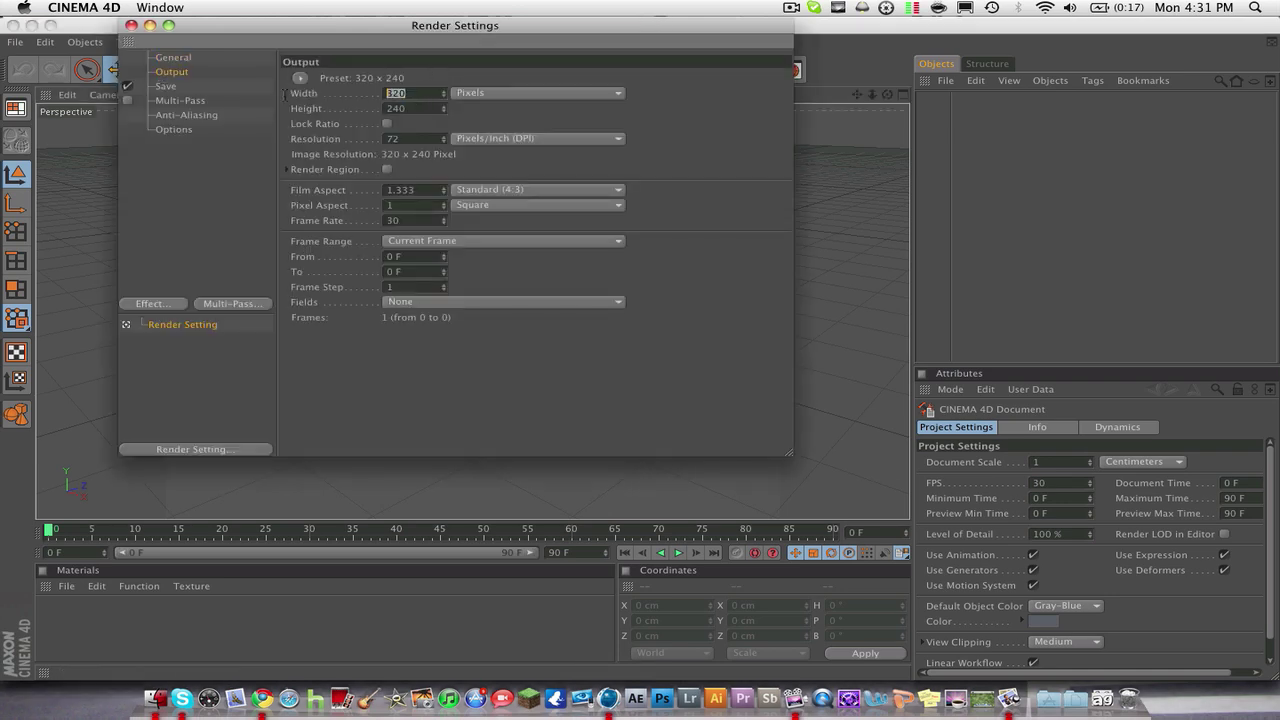
{"action": "type", "text": "1280"}
{"action": "key", "text": "Tab"}
{"action": "type", "text": "720"}
{"action": "key", "text": "Return"}
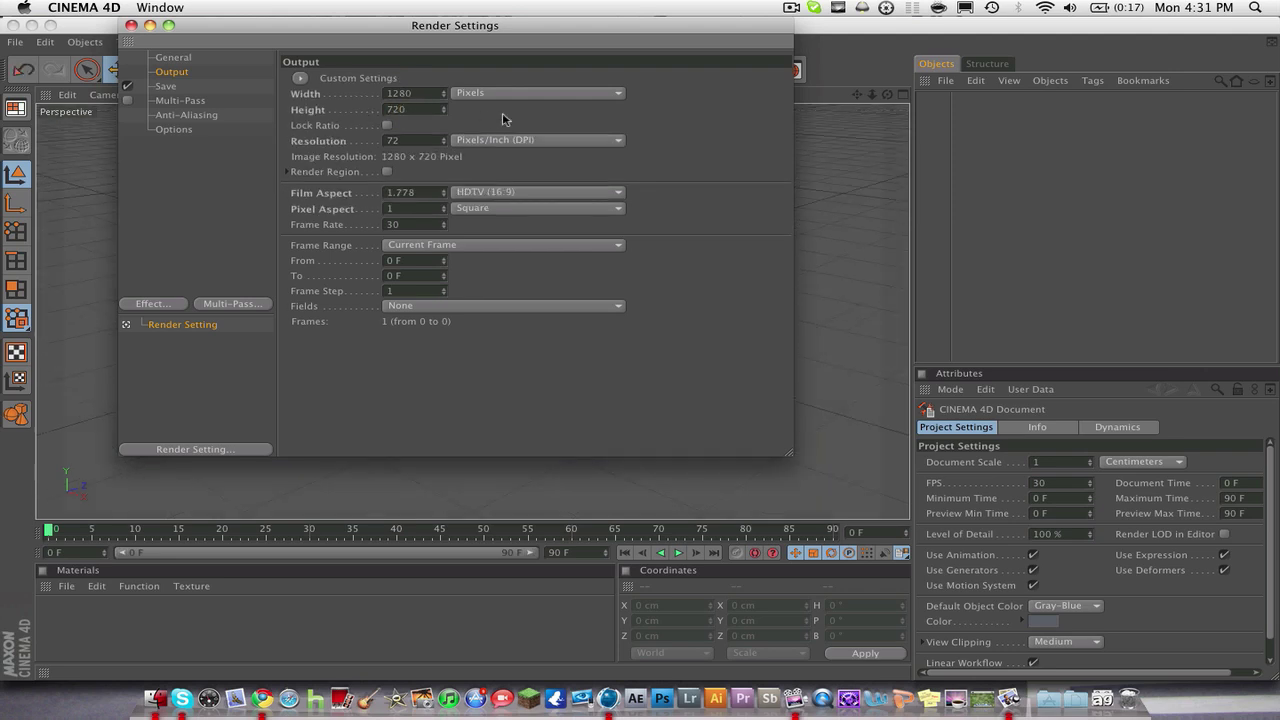
{"action": "left_click", "coordinate": [130, 25]}
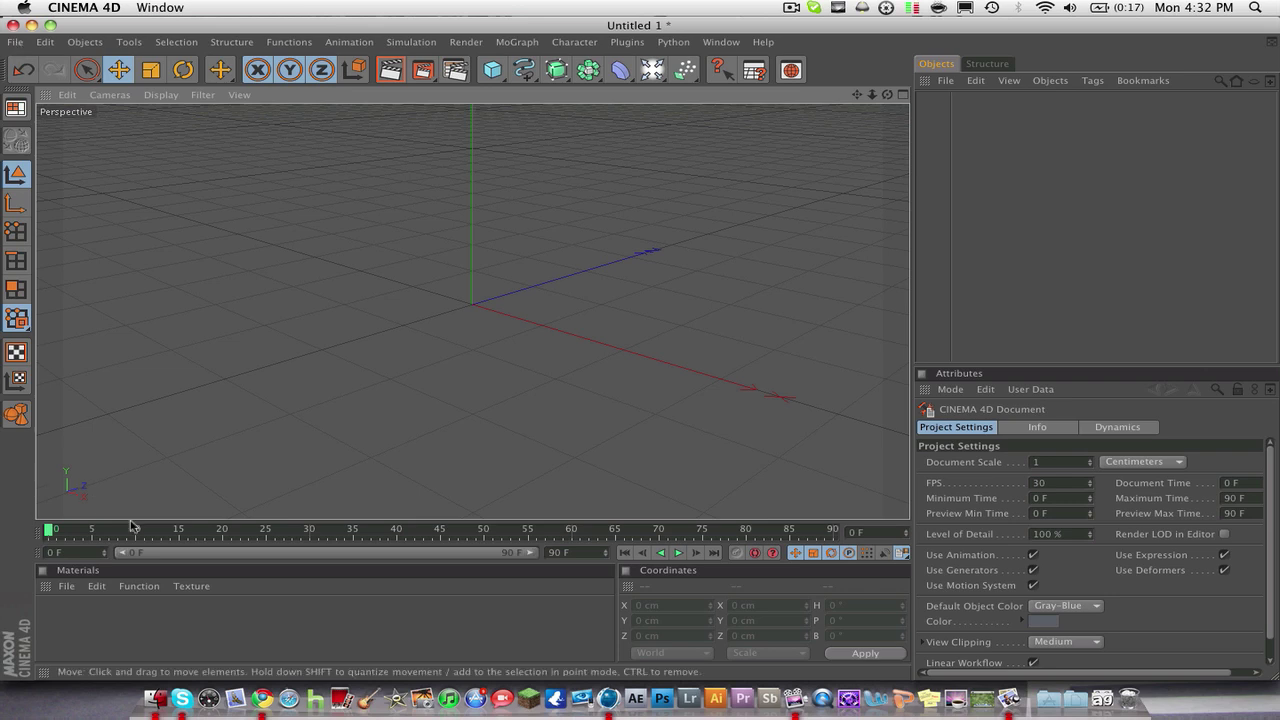
Step: Create a new material
{"action": "left_click", "coordinate": [58, 590]}
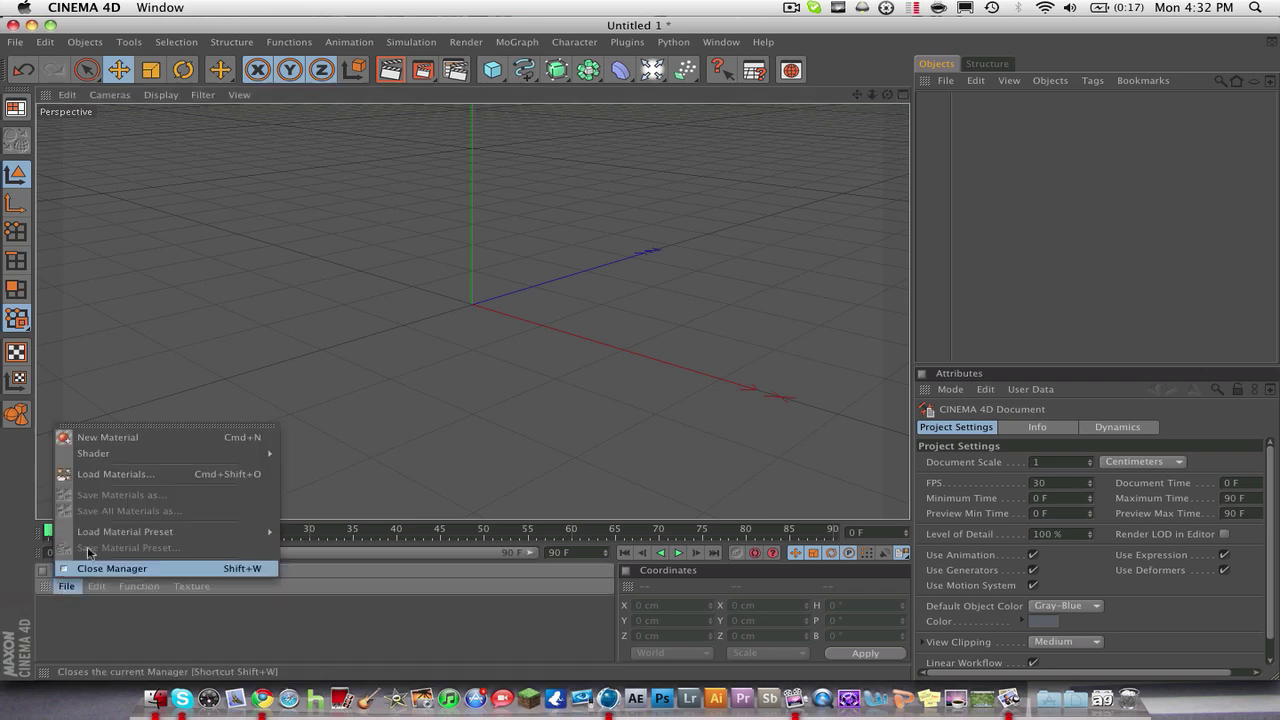
{"action": "left_click", "coordinate": [120, 438]}
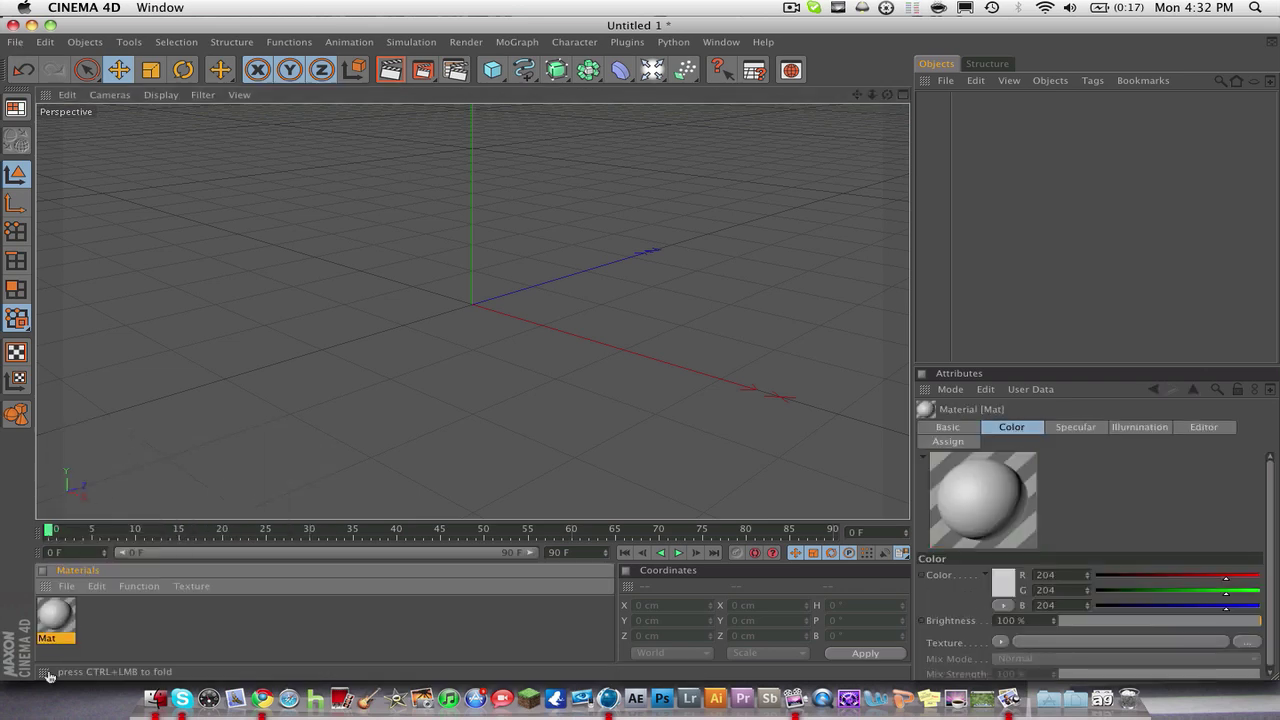
{"action": "double_click", "coordinate": [57, 622]}
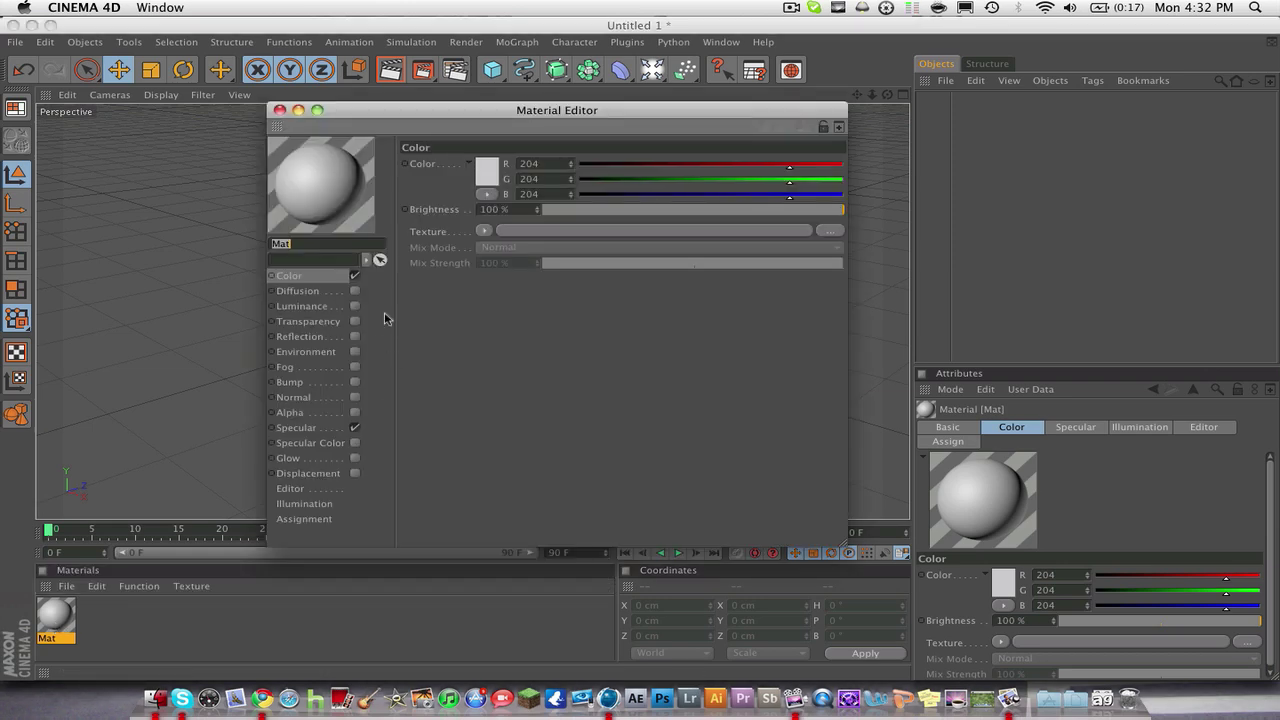
{"action": "left_click", "coordinate": [279, 110]}
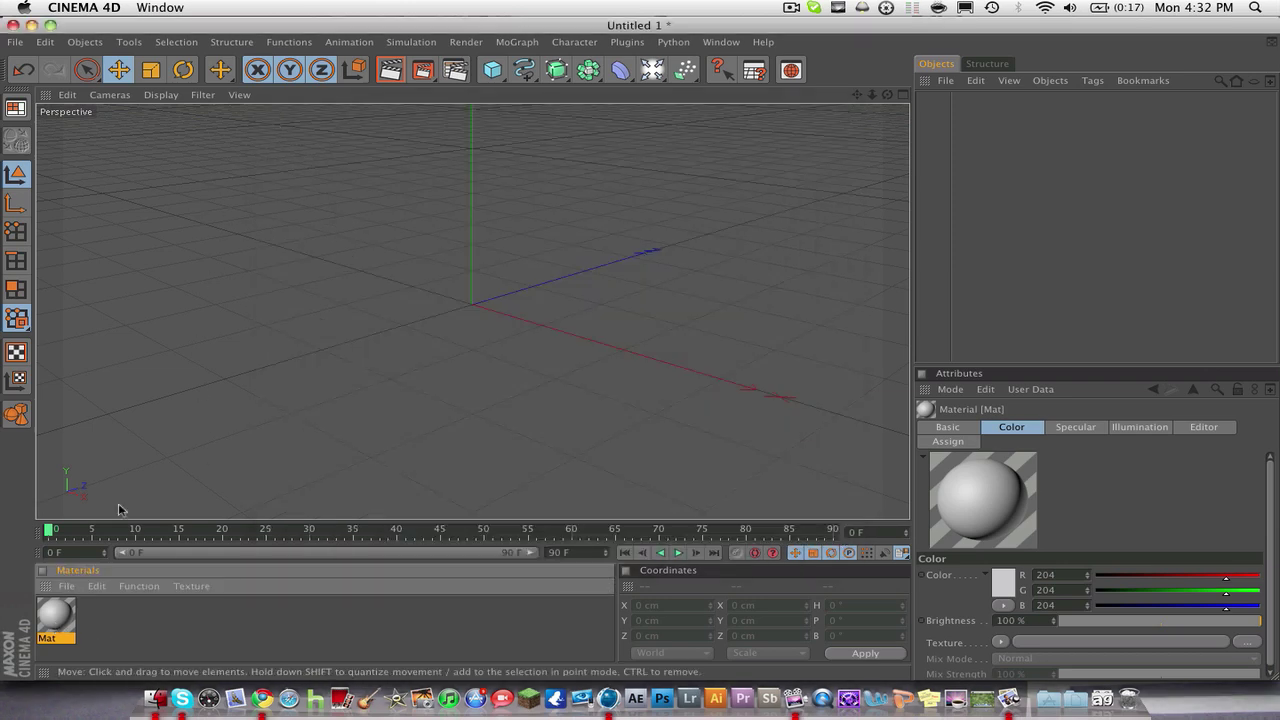
Step: Find Main Street.JPG by file name and load it as the material's color texture, without copying it to the document location
{"action": "double_click", "coordinate": [57, 622]}
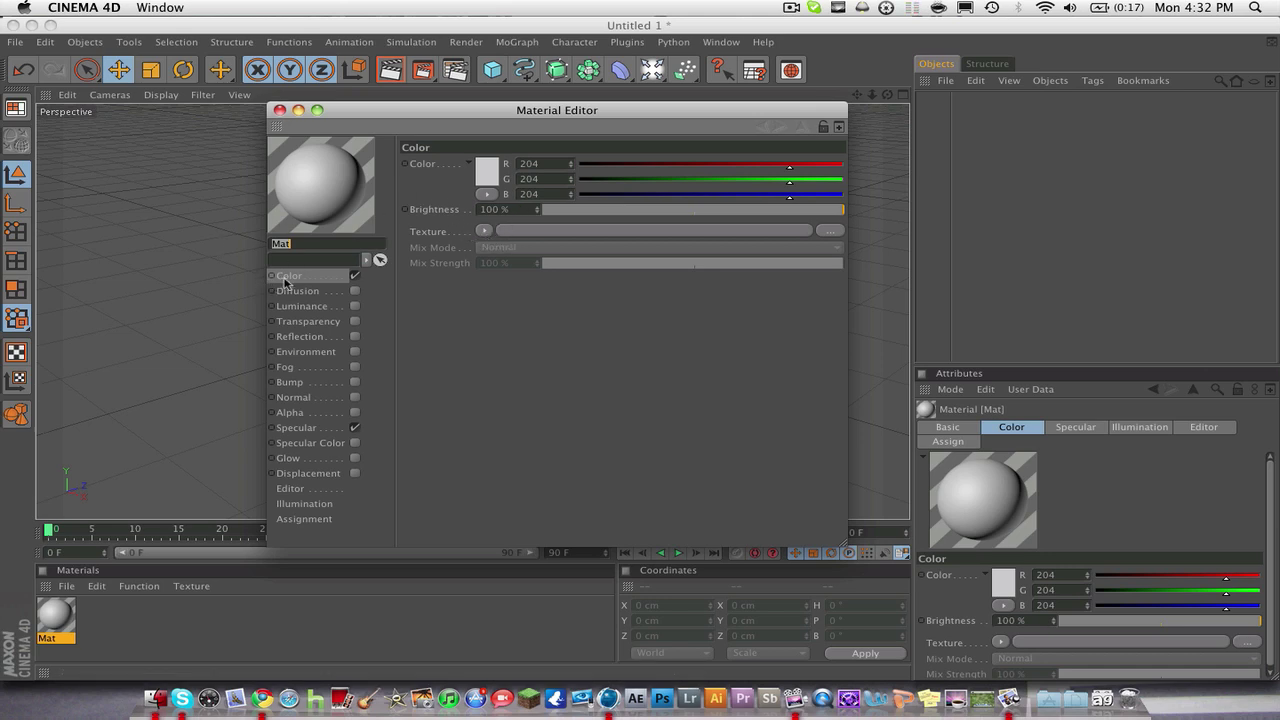
{"action": "left_click", "coordinate": [480, 232]}
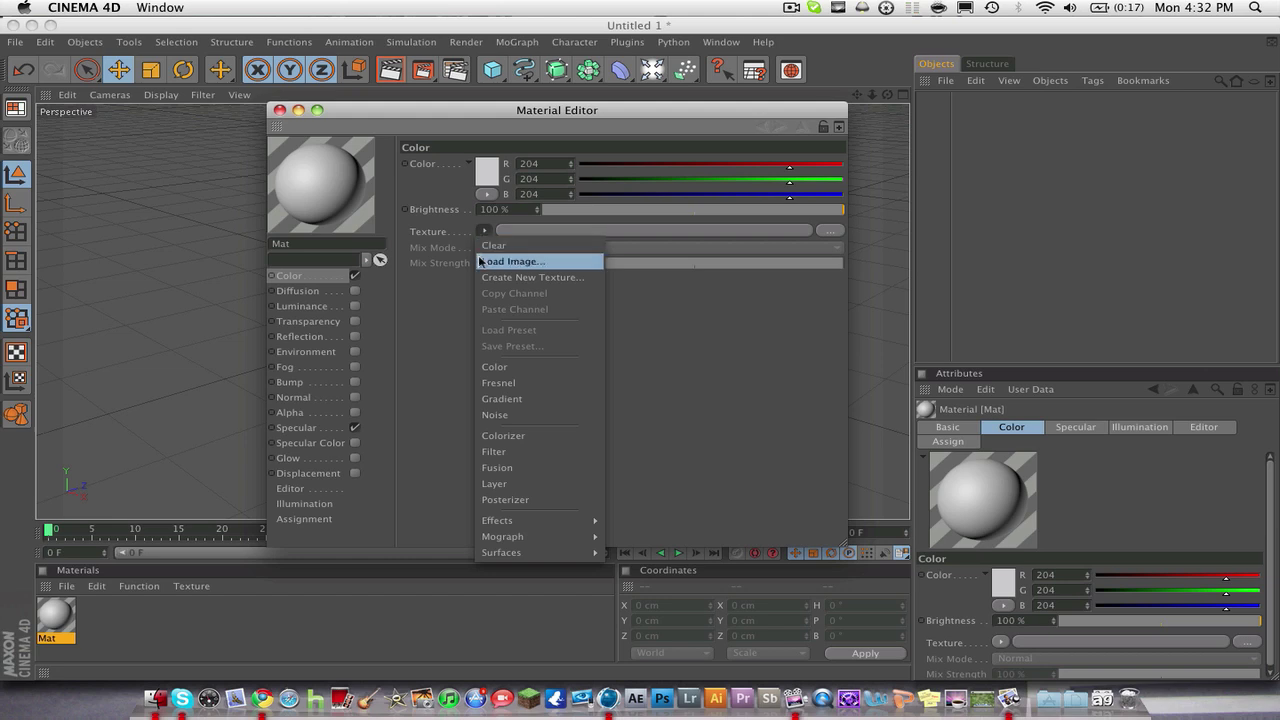
{"action": "left_click", "coordinate": [487, 261]}
{"action": "left_click", "coordinate": [425, 207]}
{"action": "left_click", "coordinate": [843, 131]}
{"action": "type", "text": "main street"}
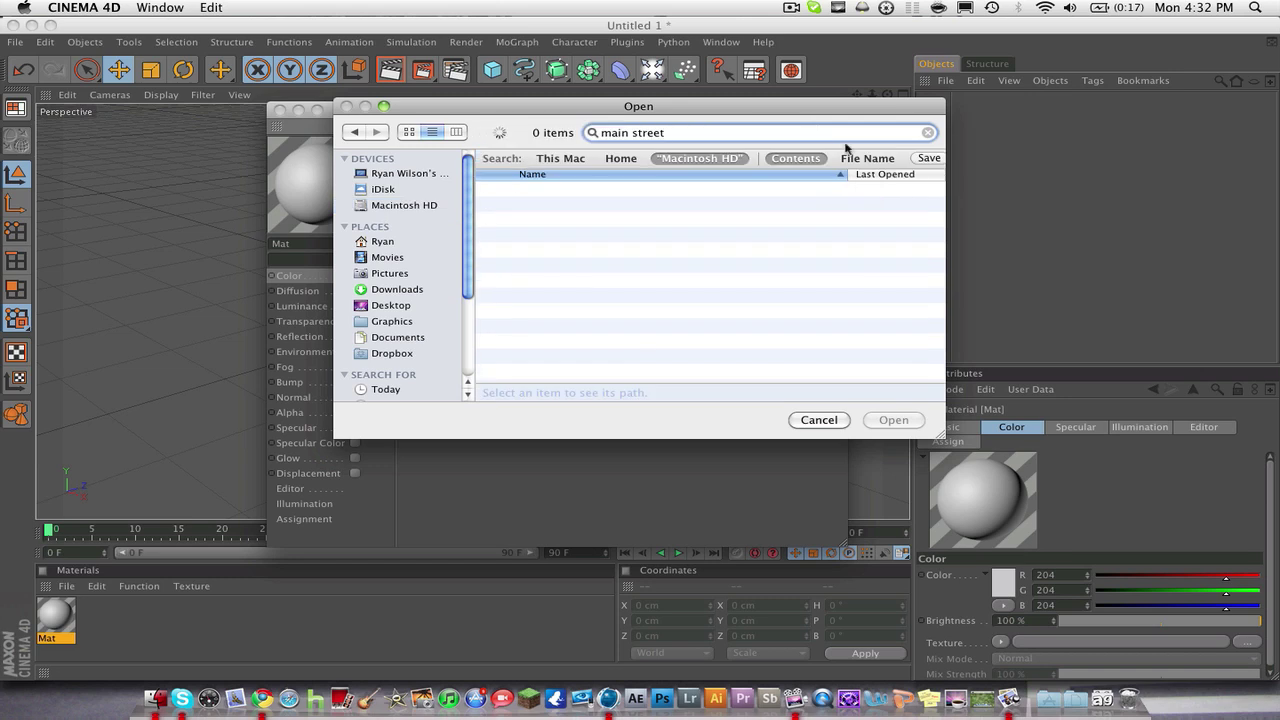
{"action": "left_click", "coordinate": [853, 160]}
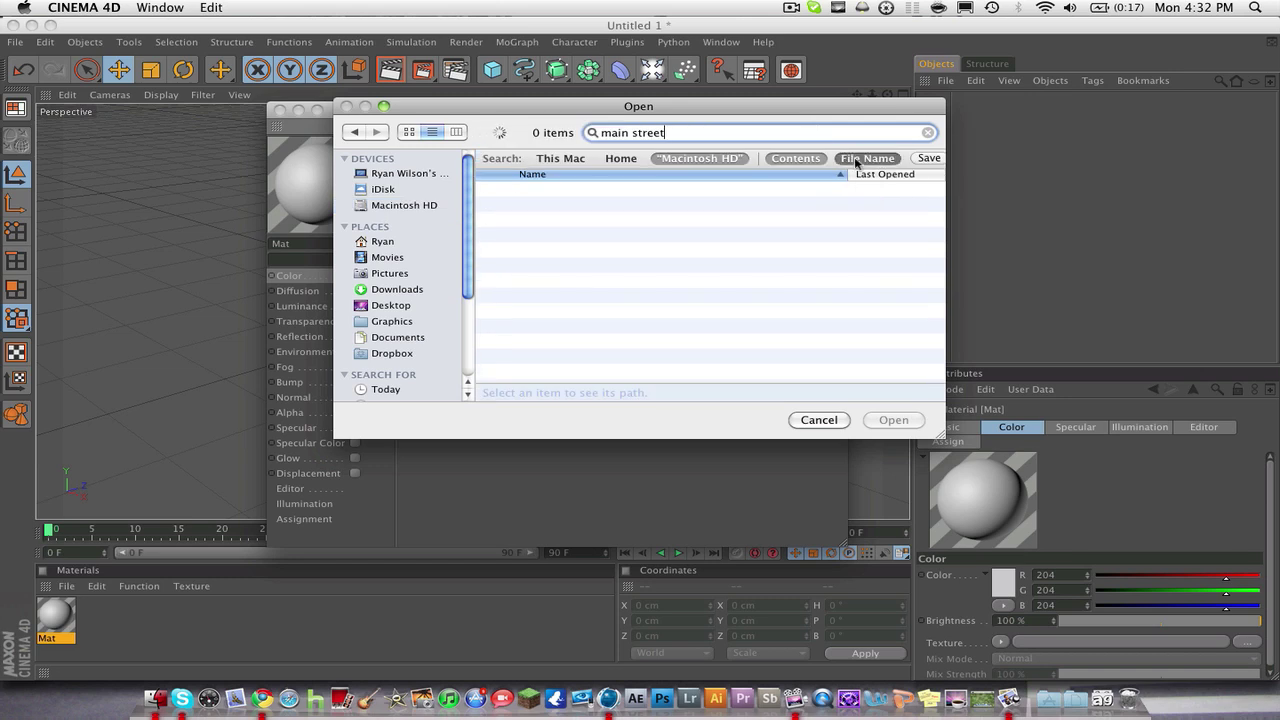
{"action": "left_click", "coordinate": [600, 205]}
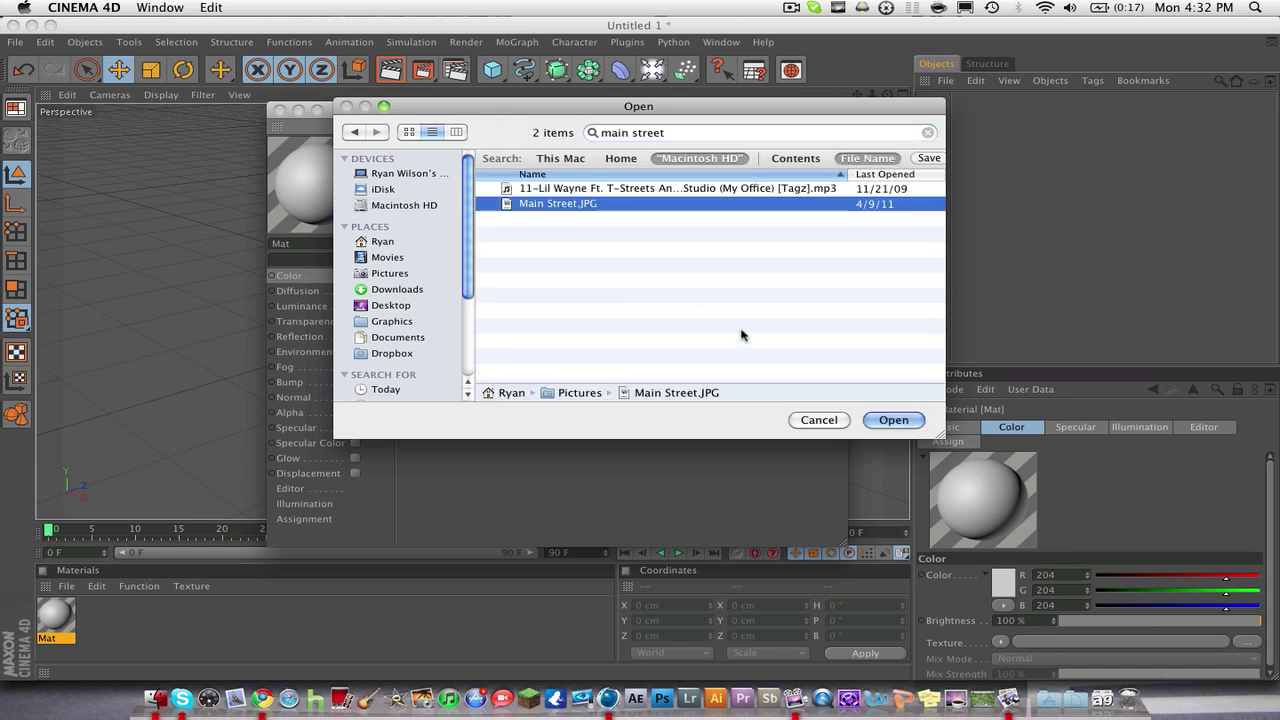
{"action": "left_click", "coordinate": [894, 421]}
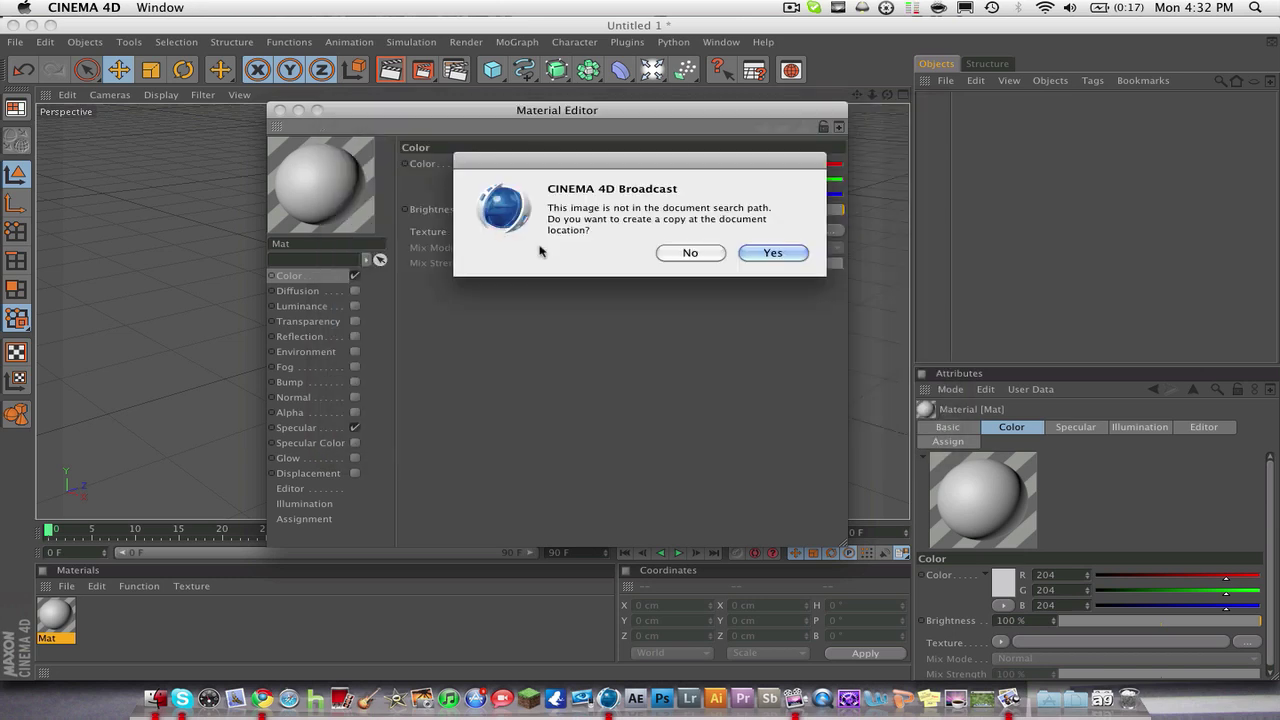
{"action": "left_click", "coordinate": [703, 254]}
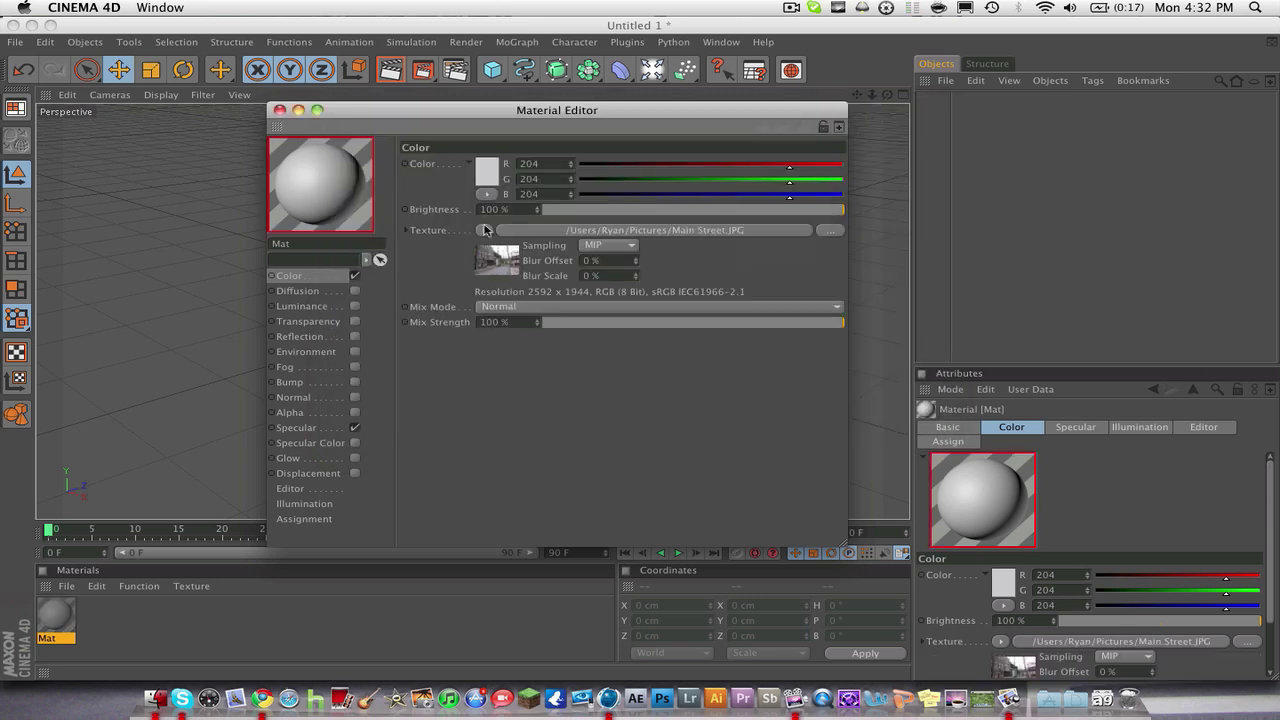
{"action": "left_click", "coordinate": [279, 110]}
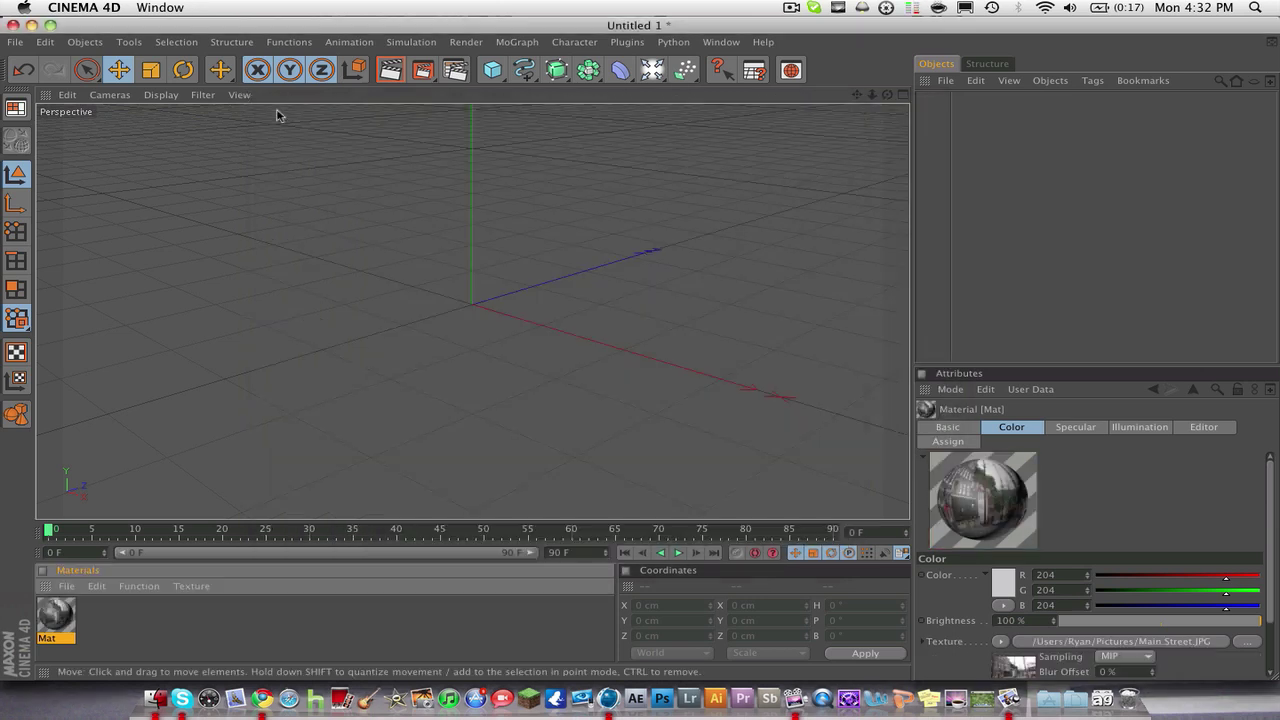
{"action": "left_click", "coordinate": [311, 613]}
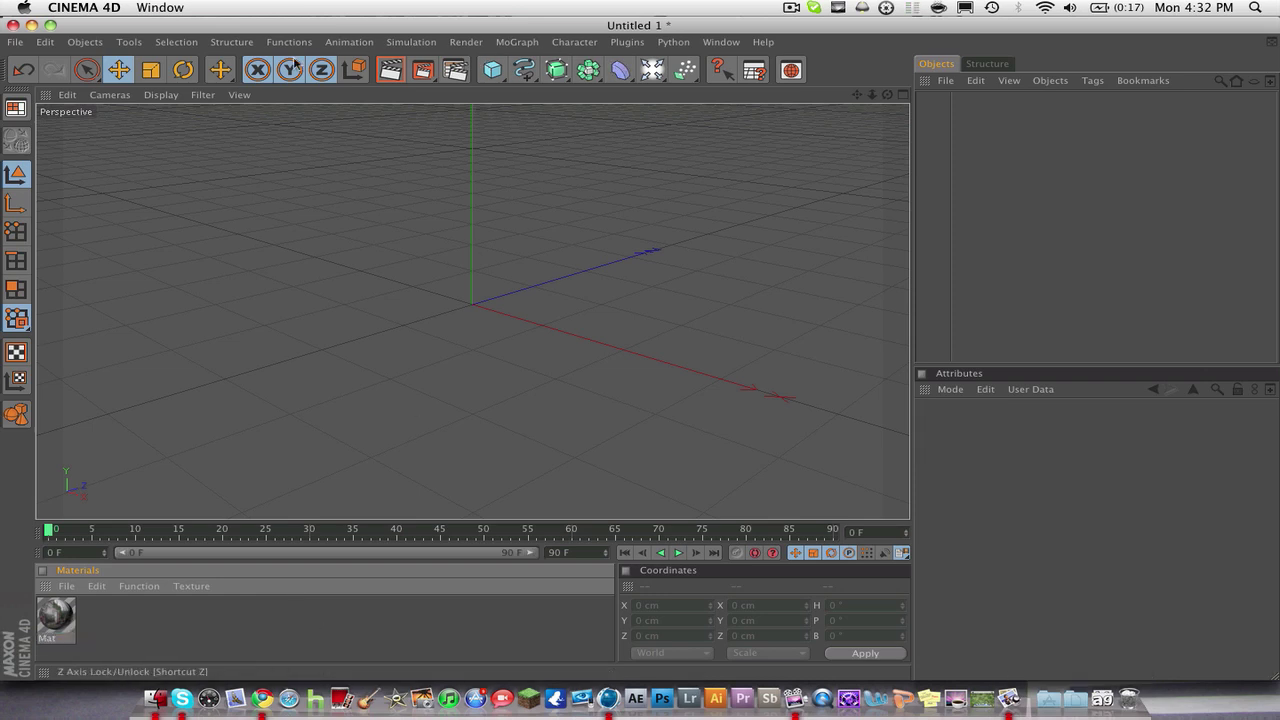
Step: Add a Background object, apply the street photo material to it, and render the view as a check
{"action": "left_click", "coordinate": [651, 70]}
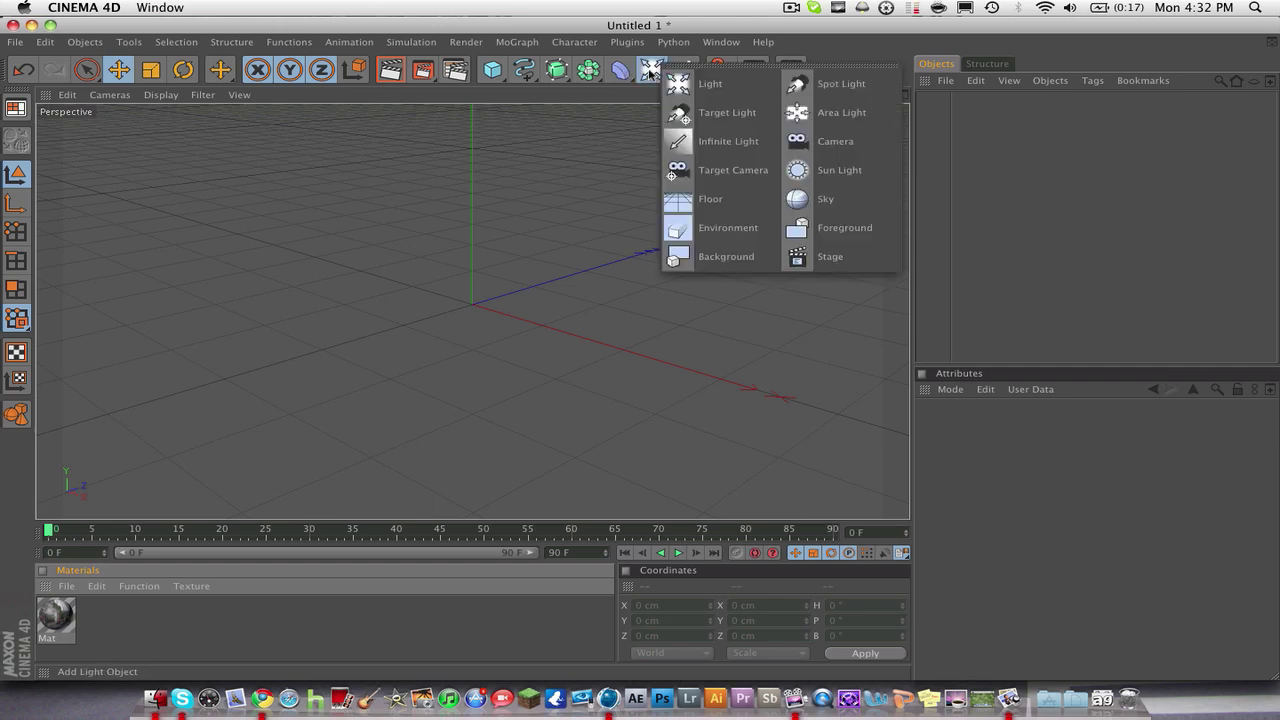
{"action": "left_click", "coordinate": [761, 257]}
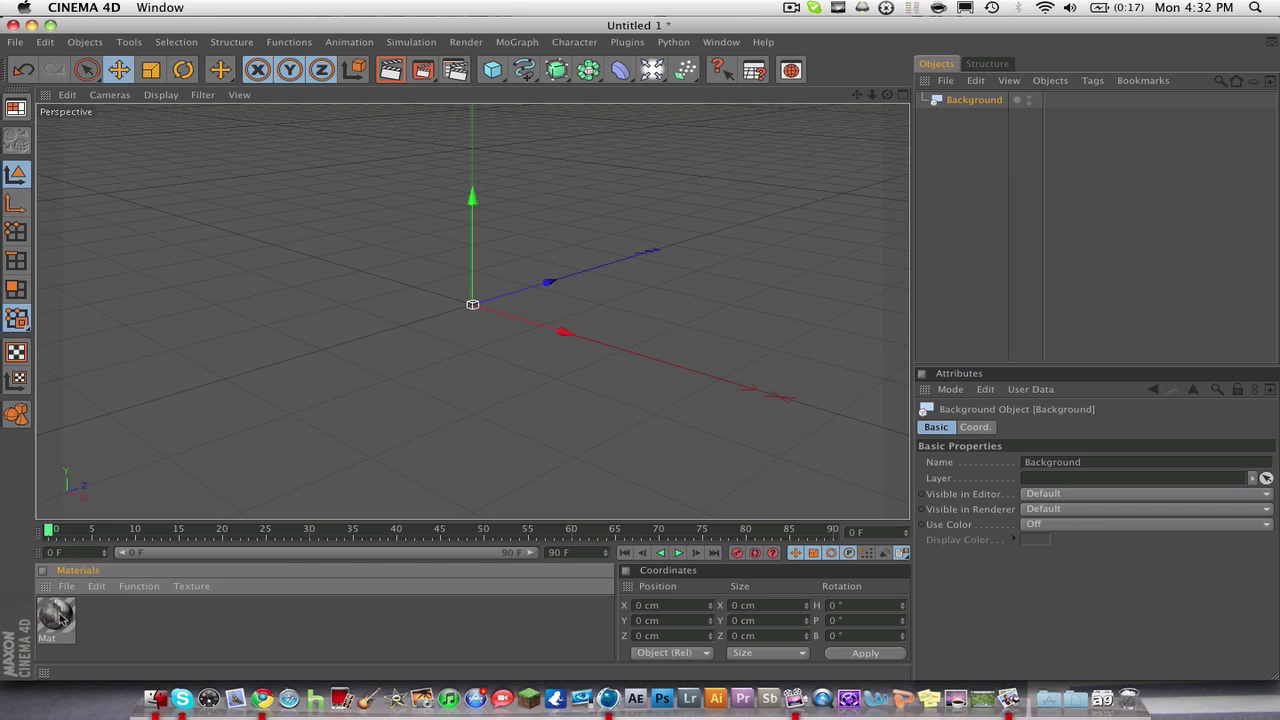
{"action": "left_click_drag", "start_coordinate": [60, 617], "coordinate": [980, 101]}
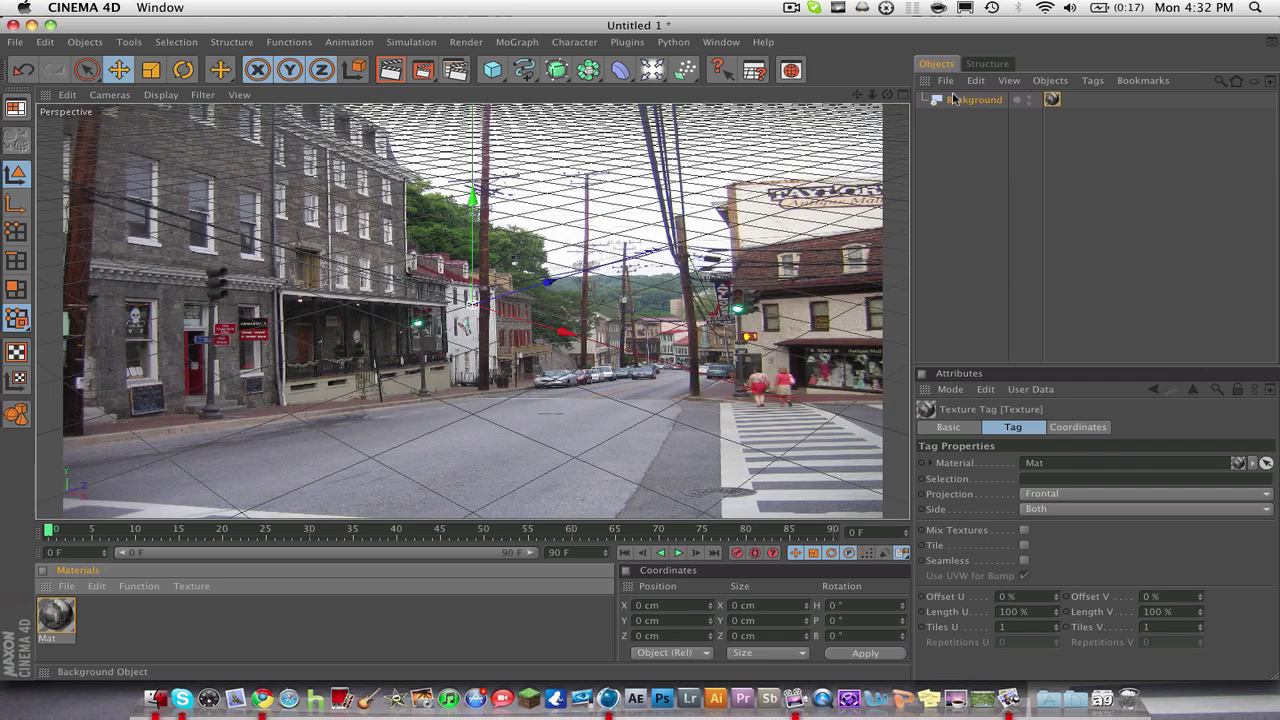
{"action": "left_click", "coordinate": [391, 70]}
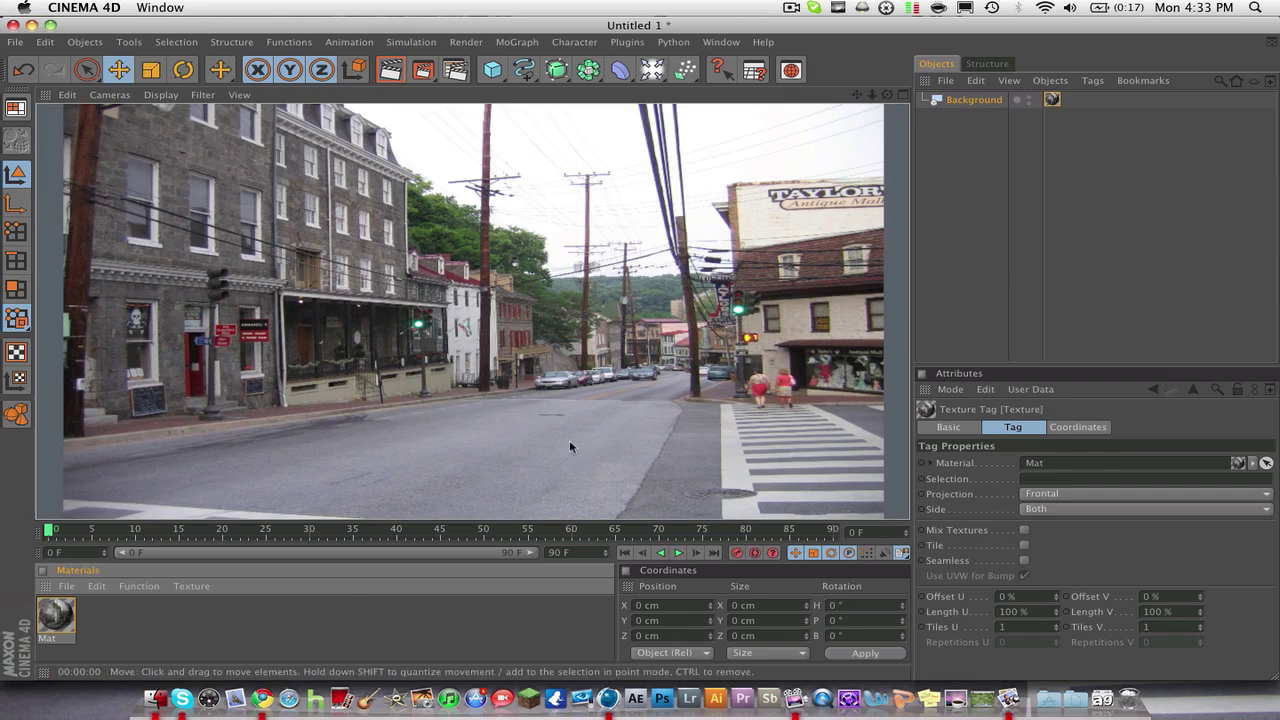
Step: Add the Ambient Occlusion effect to the render settings
{"action": "left_click", "coordinate": [973, 101]}
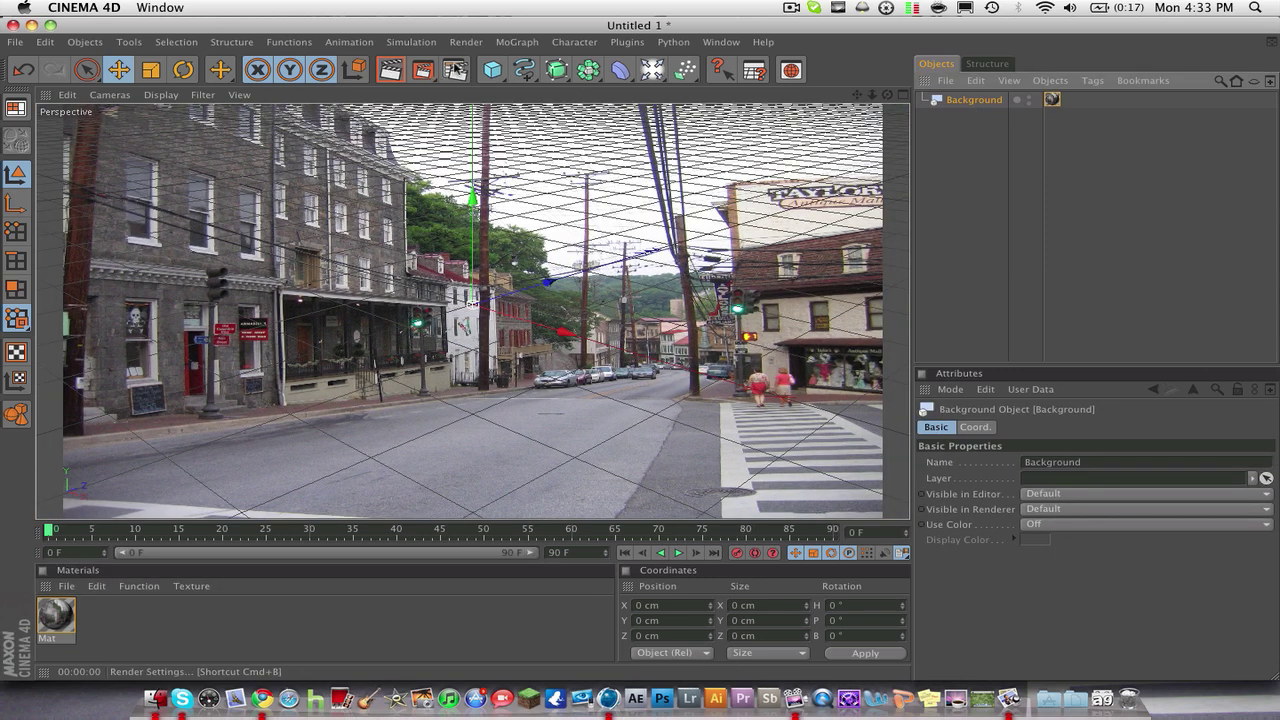
{"action": "left_click", "coordinate": [465, 42]}
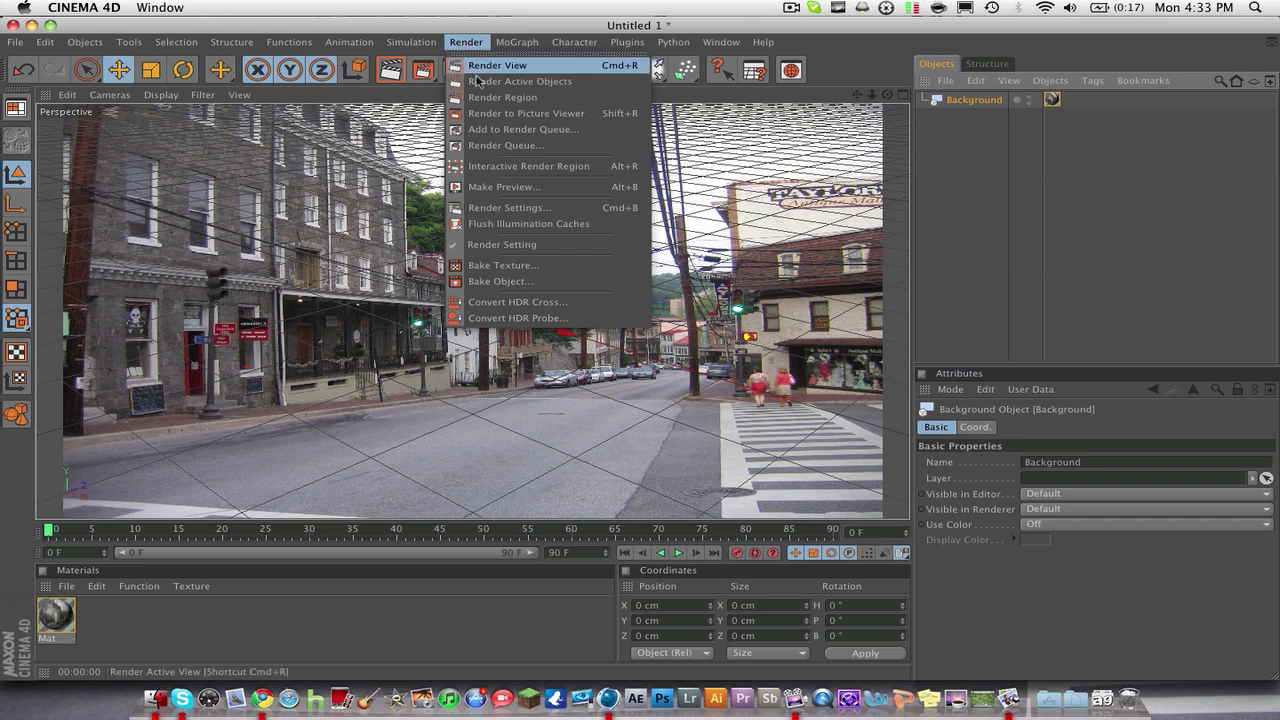
{"action": "left_click", "coordinate": [535, 245]}
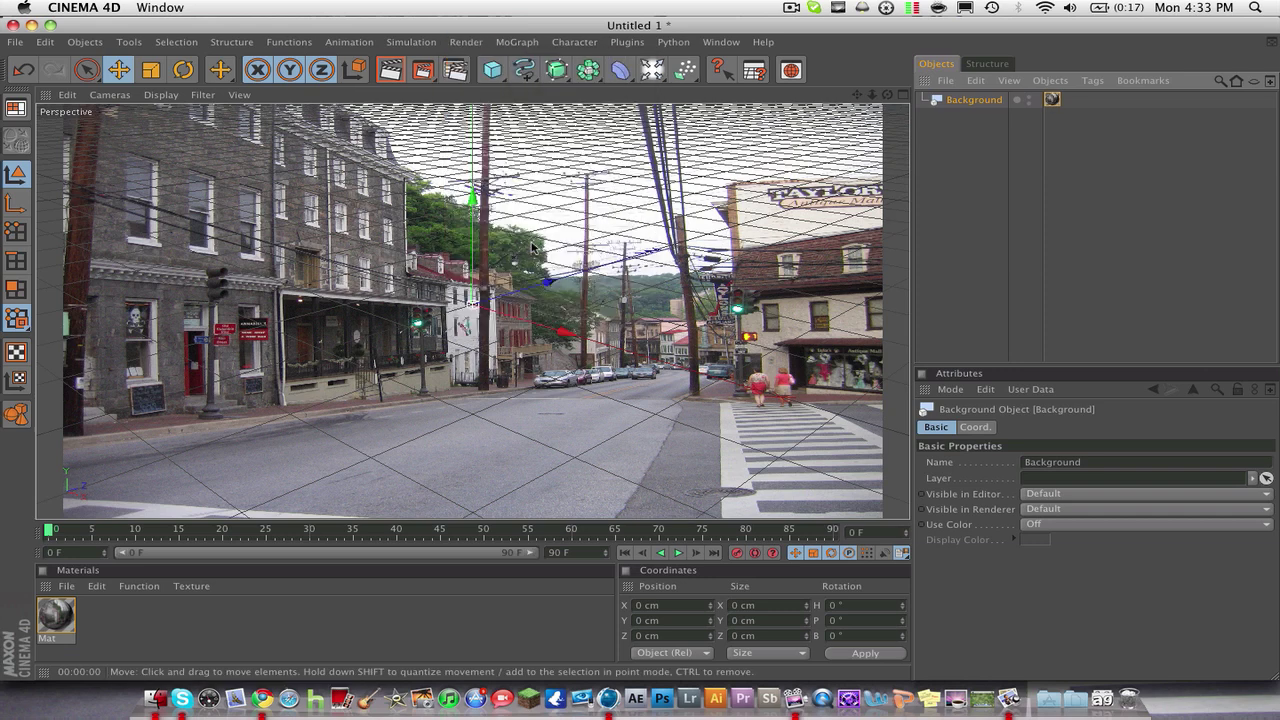
{"action": "left_click", "coordinate": [451, 76]}
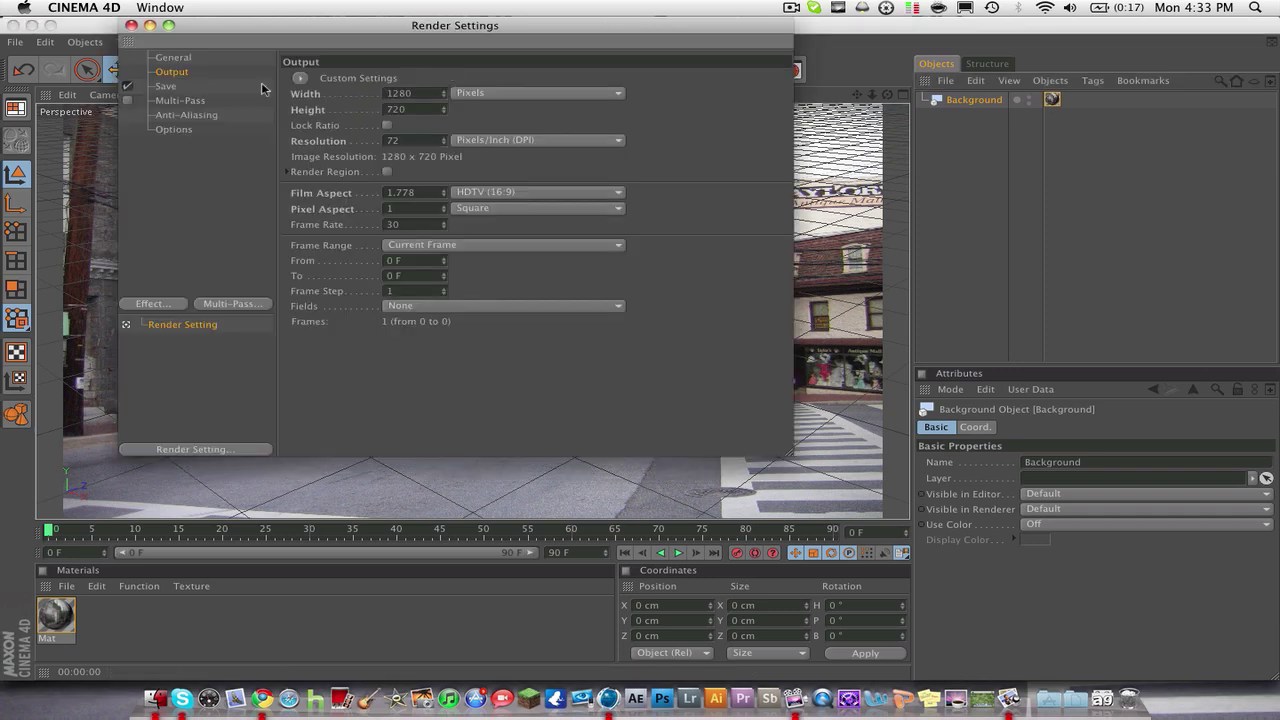
{"action": "left_click", "coordinate": [140, 305]}
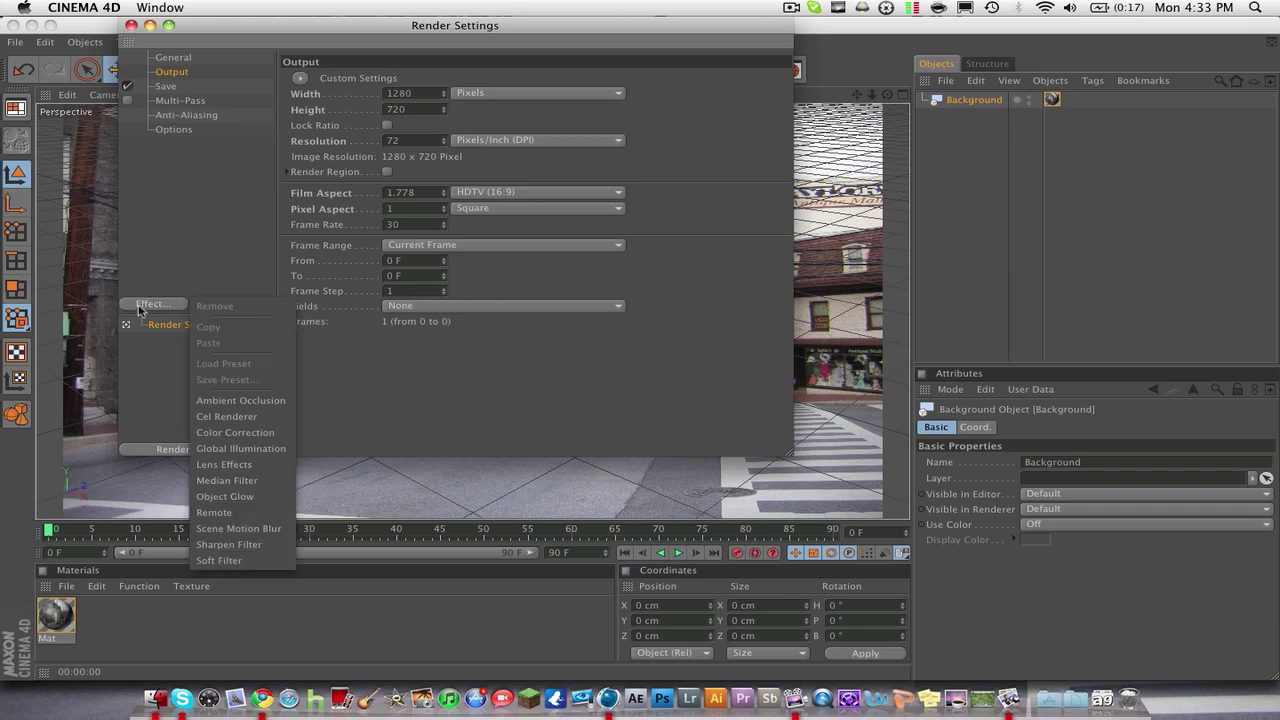
{"action": "left_click", "coordinate": [214, 401]}
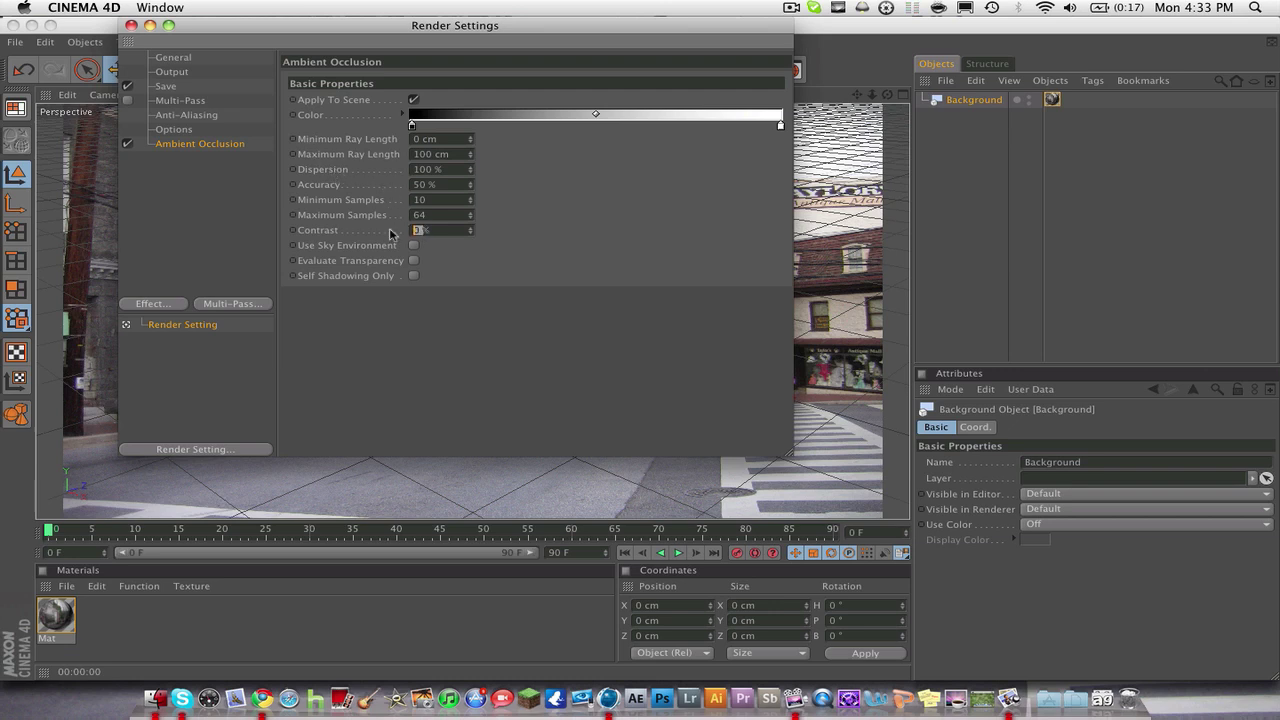
Step: Set the Ambient Occlusion maximum ray length to 140 cm and contrast to 40 %, and close the render settings
{"action": "key", "text": "Return"}
{"action": "type", "text": "1"}
{"action": "key", "text": "Return"}
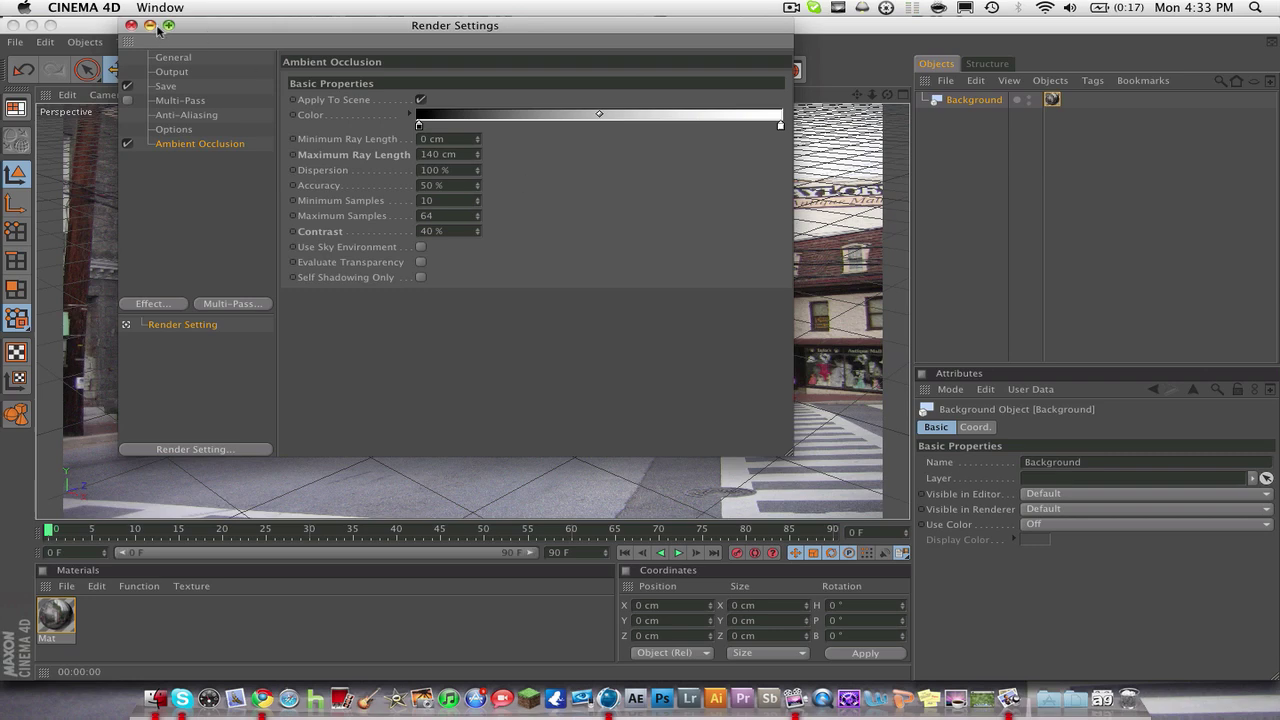
{"action": "left_click", "coordinate": [131, 25]}
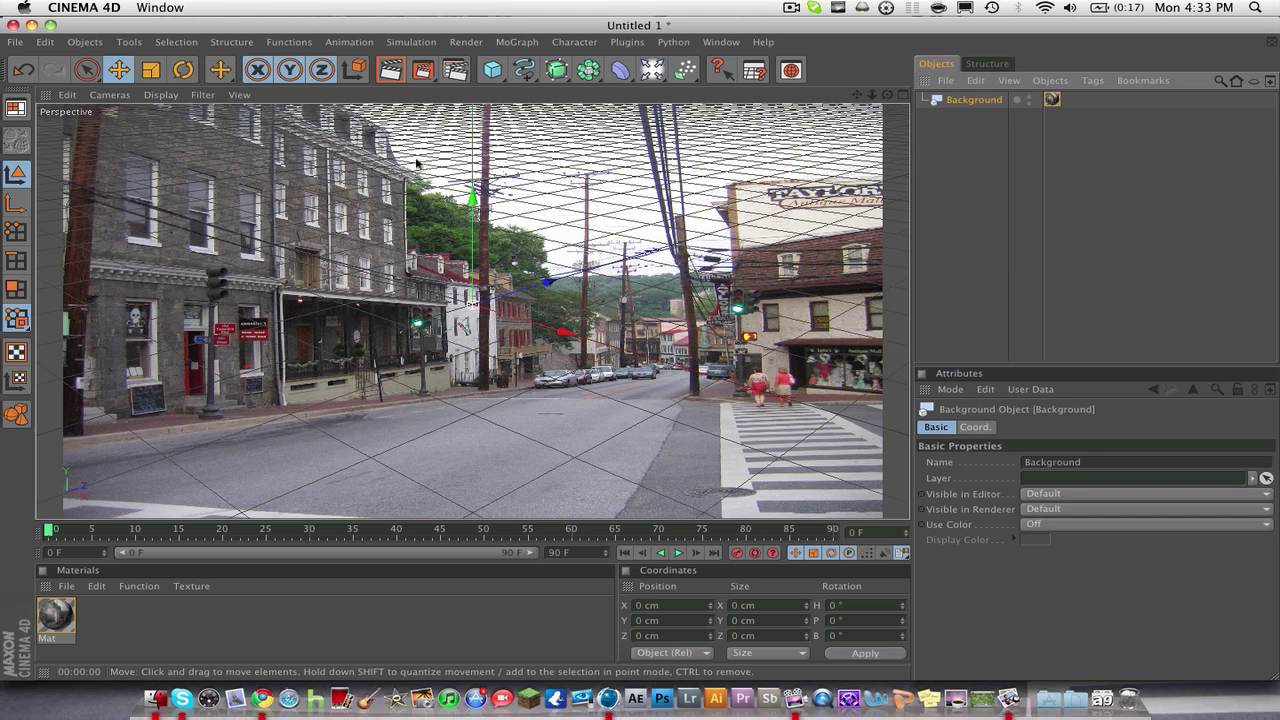
Step: Add a Plane primitive and a MoText object to the scene
{"action": "left_click", "coordinate": [491, 71]}
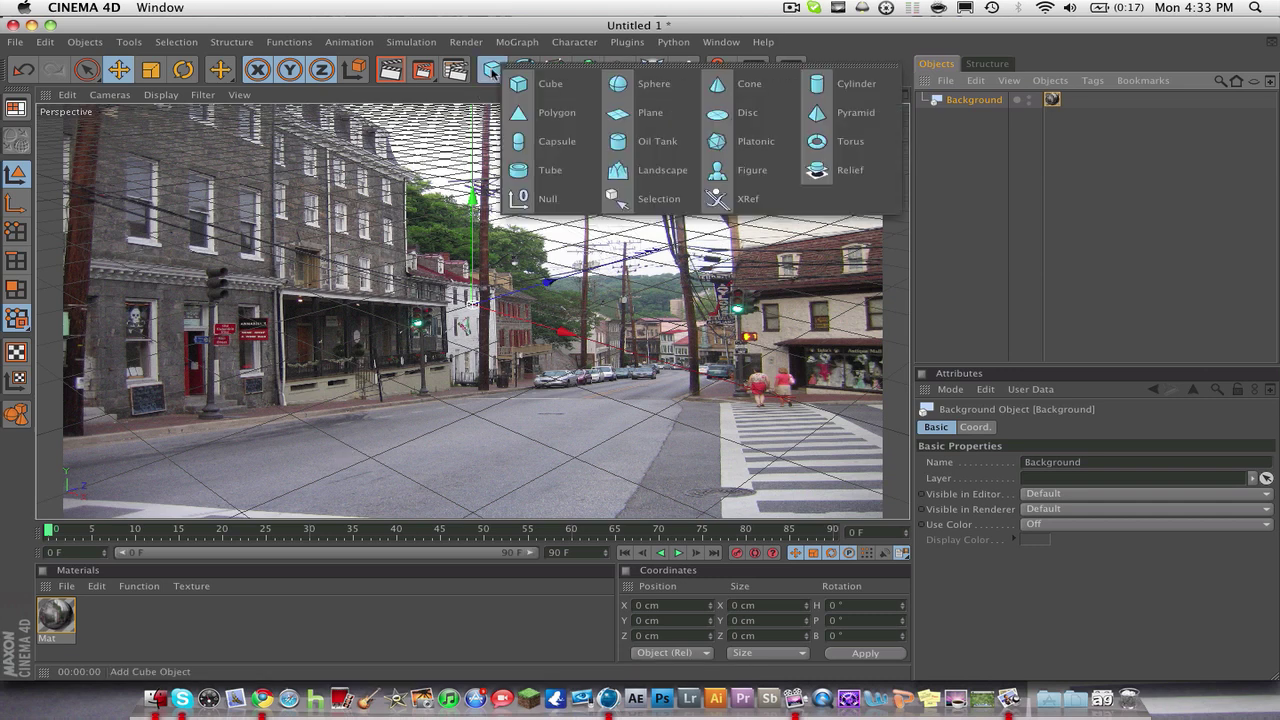
{"action": "left_click", "coordinate": [670, 108]}
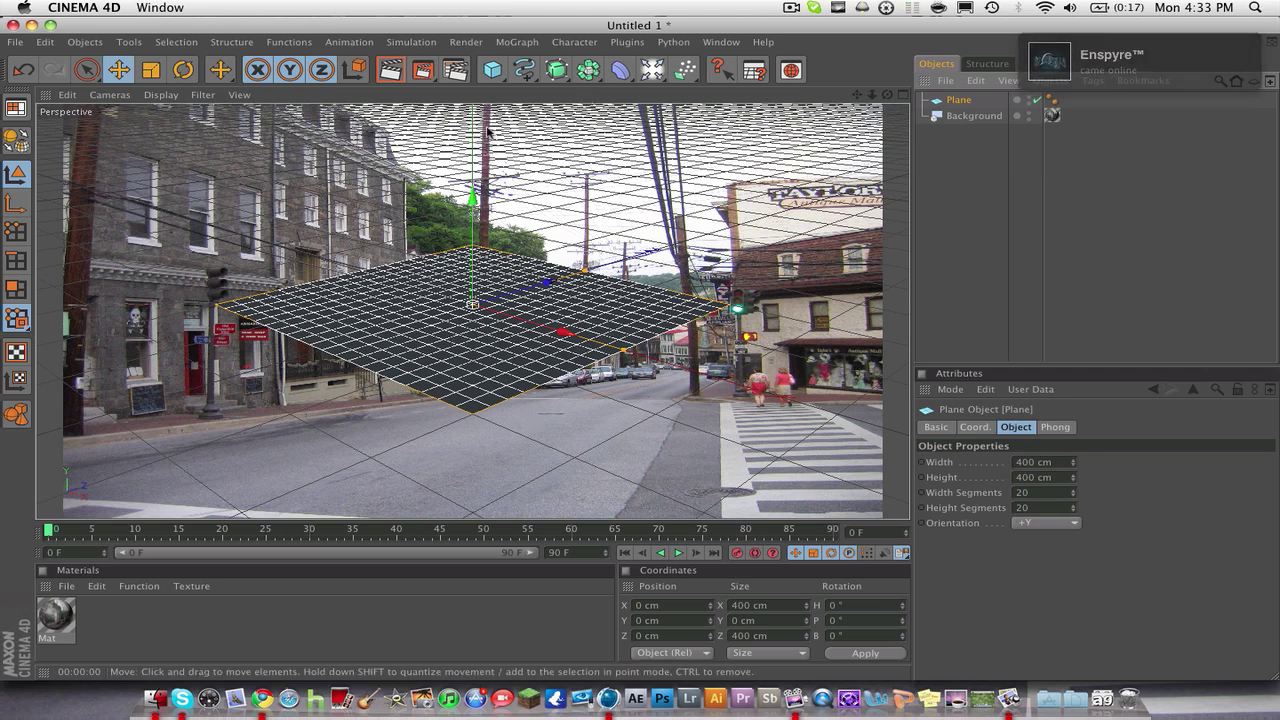
{"action": "left_click", "coordinate": [518, 42]}
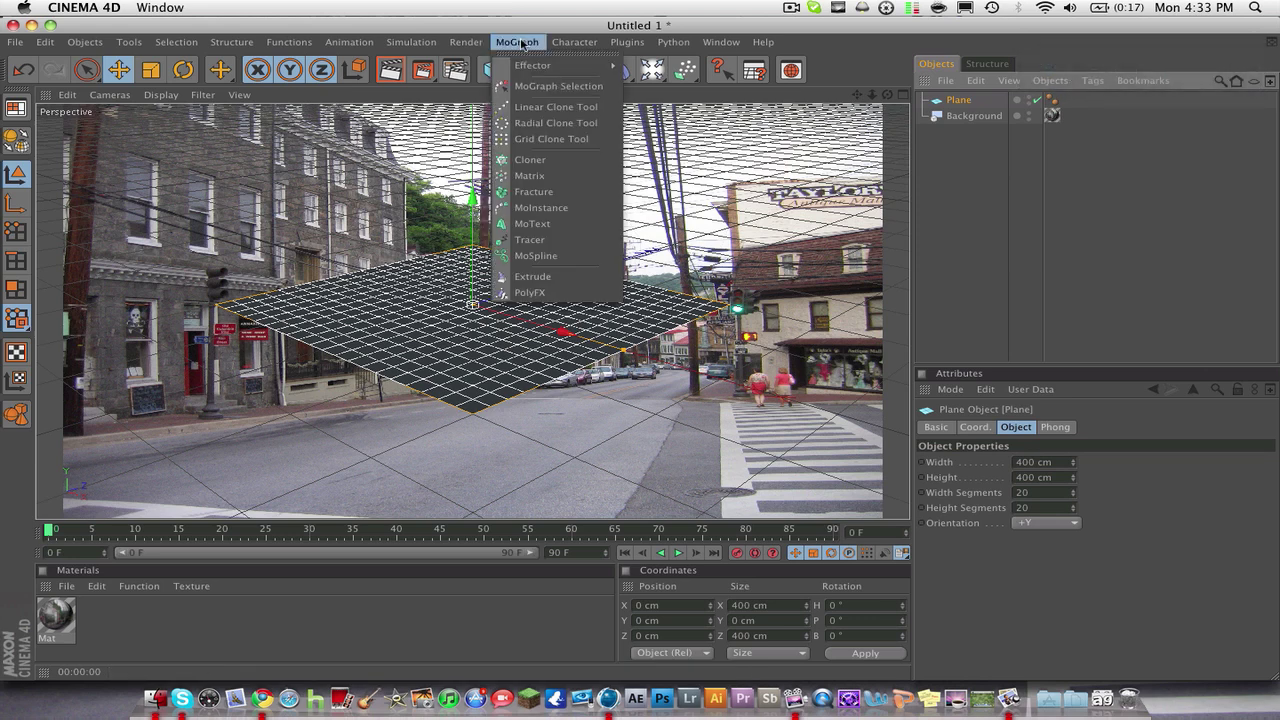
{"action": "left_click", "coordinate": [577, 225]}
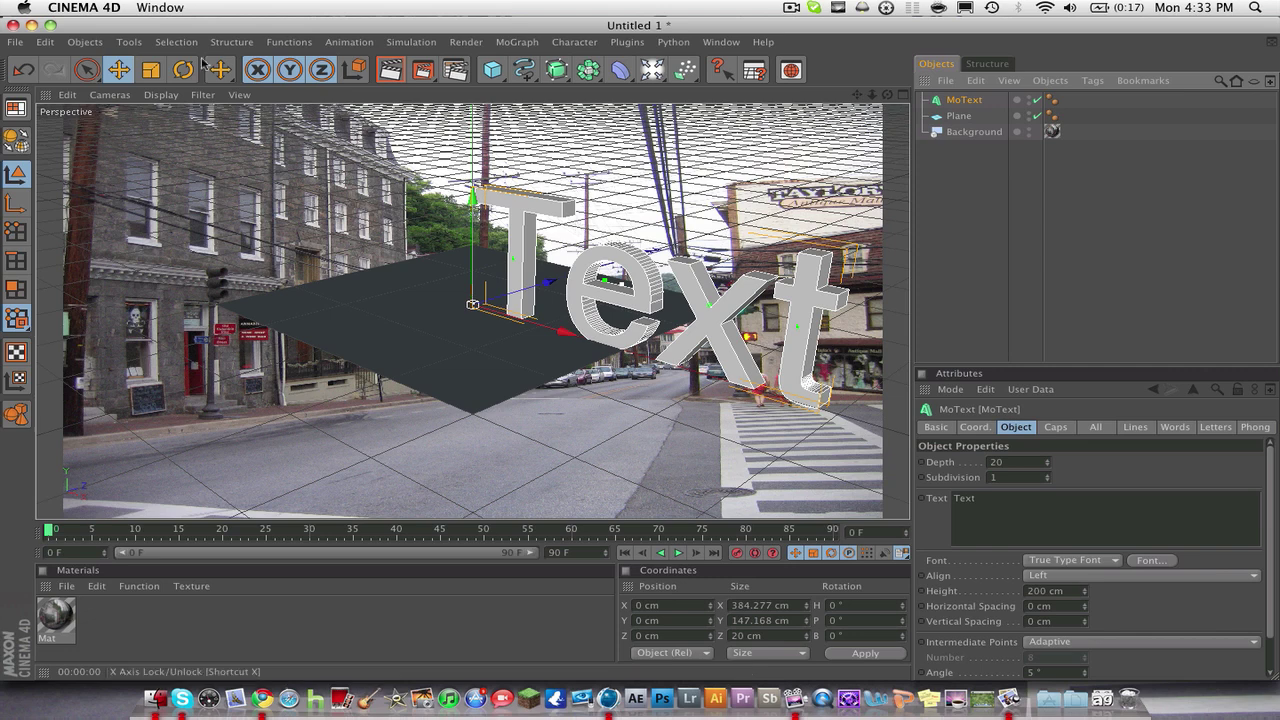
{"action": "left_click", "coordinate": [517, 42]}
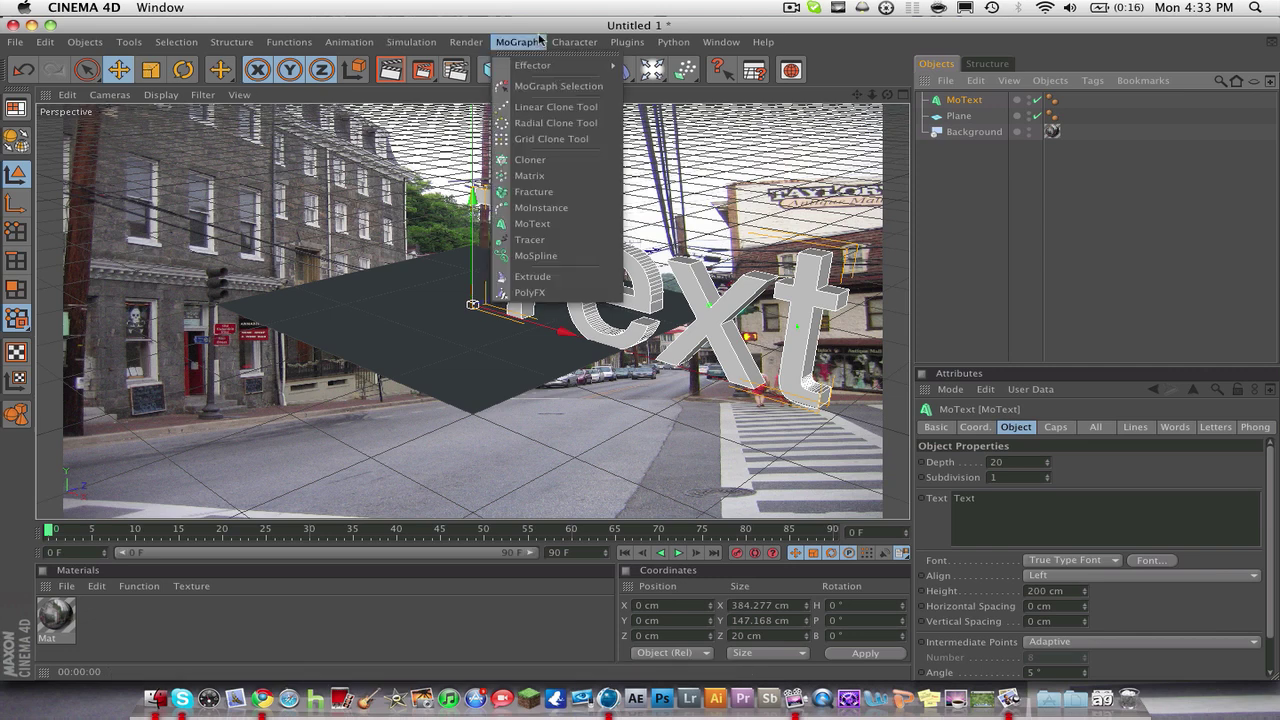
{"action": "left_click", "coordinate": [466, 42]}
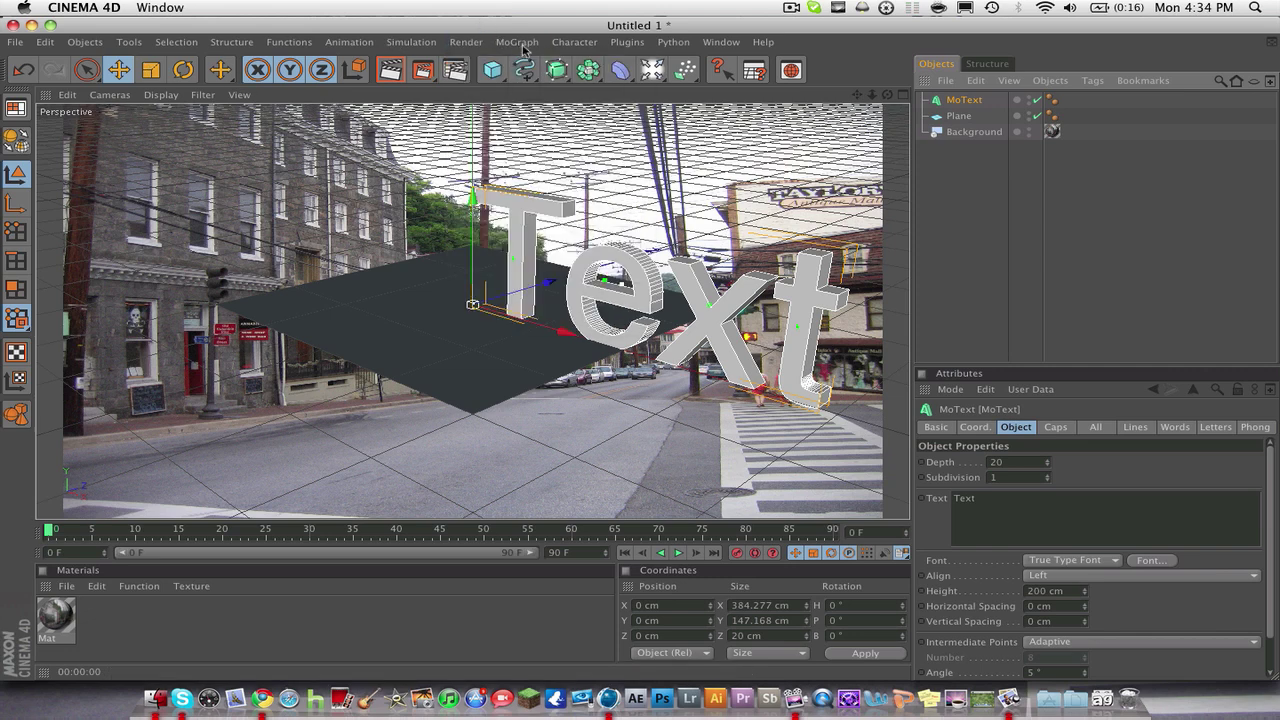
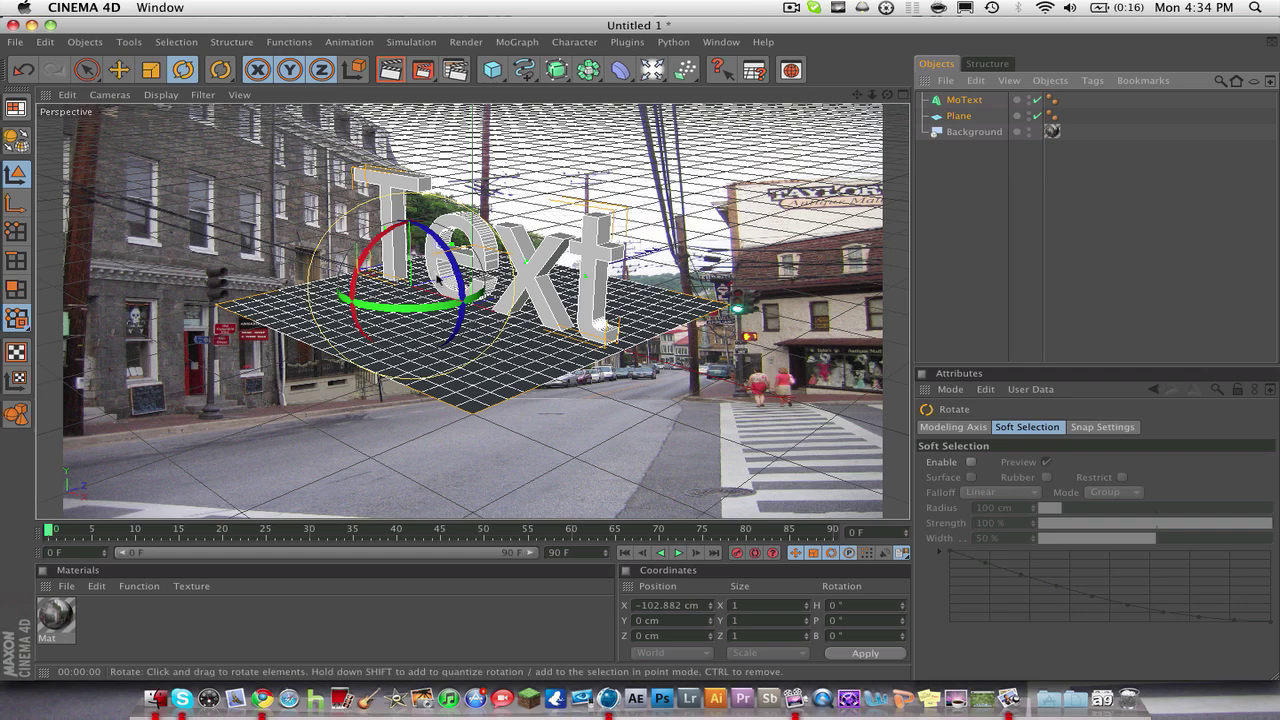
Step: Move the text and plane together down onto the road and rotate them to about 18.6° heading and -13.3° pitch
{"action": "left_click_drag", "start_coordinate": [455, 272], "coordinate": [397, 384]}
{"action": "key", "text": "e"}
{"action": "left_click", "coordinate": [183, 69]}
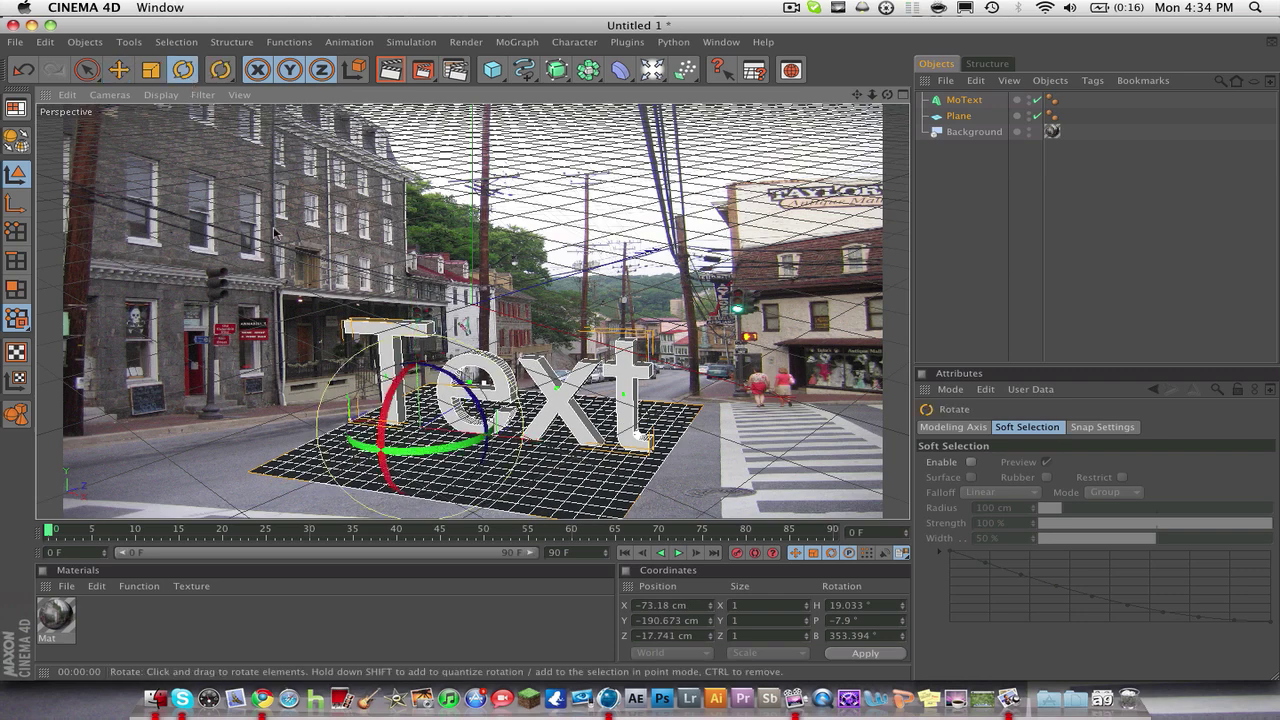
{"action": "left_click_drag", "start_coordinate": [395, 394], "coordinate": [392, 391]}
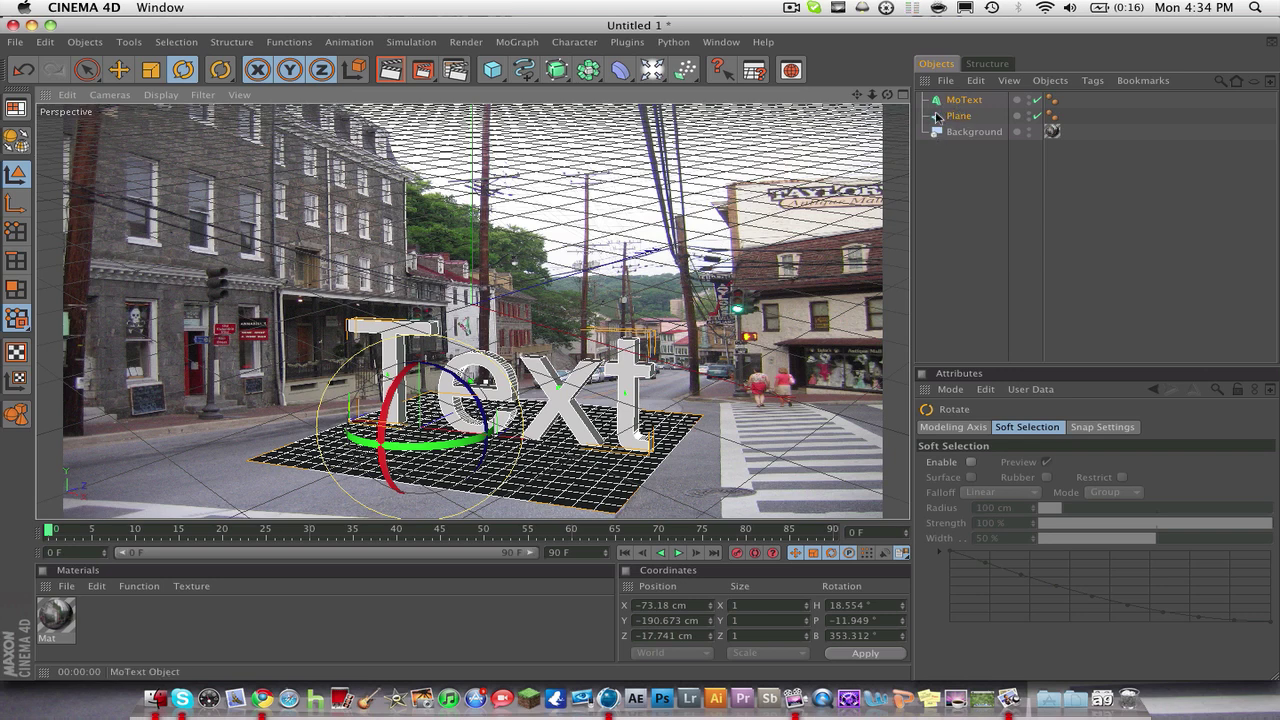
{"action": "left_click_drag", "start_coordinate": [392, 390], "coordinate": [394, 404]}
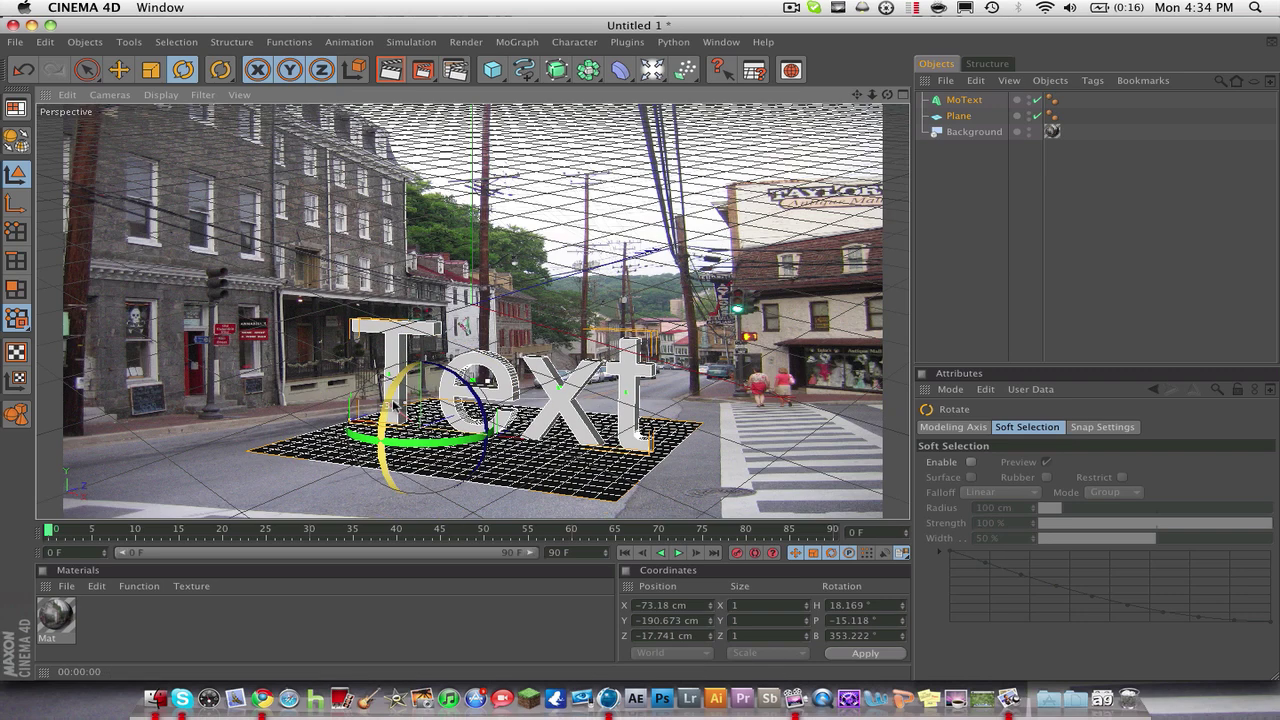
{"action": "mouse_move", "coordinate": [410, 447]}
{"action": "left_mouse_down"}
{"action": "mouse_move", "coordinate": [447, 452]}
{"action": "mouse_move", "coordinate": [390, 446]}
{"action": "left_mouse_up"}
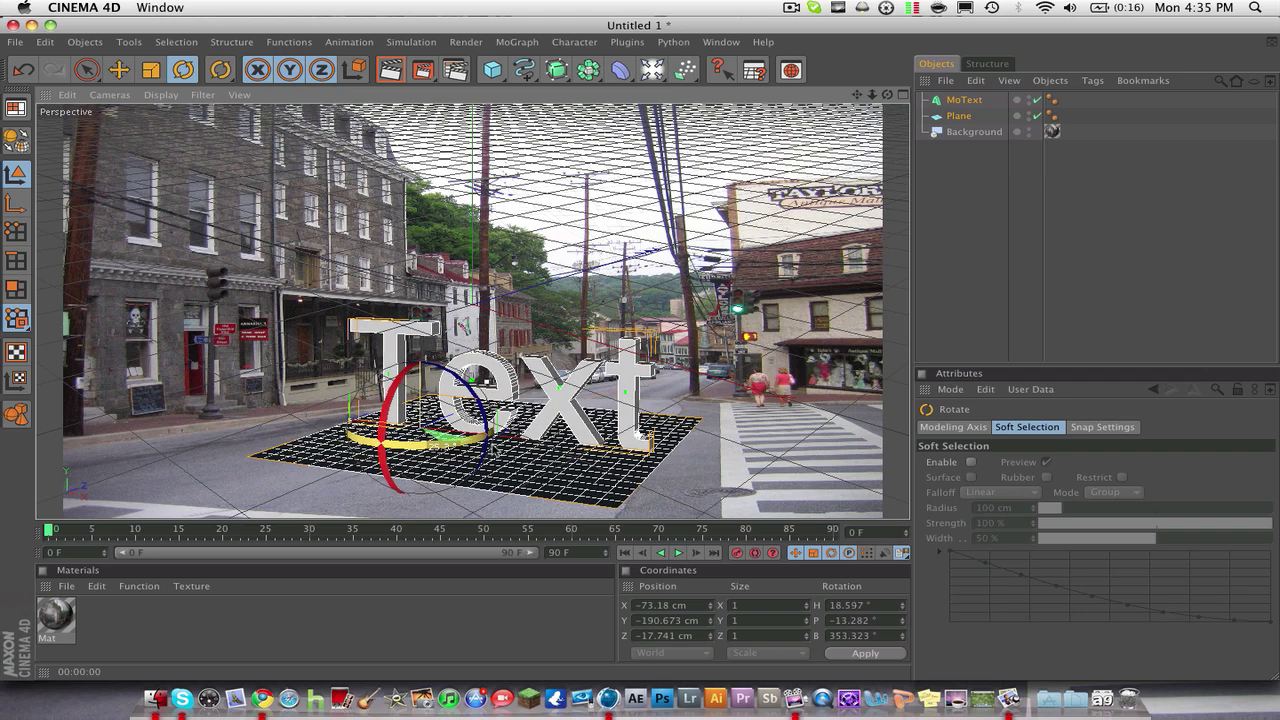
Step: Fine-tune the shared tilt of the text and plane to about -14.2° pitch
{"action": "left_click", "coordinate": [127, 72]}
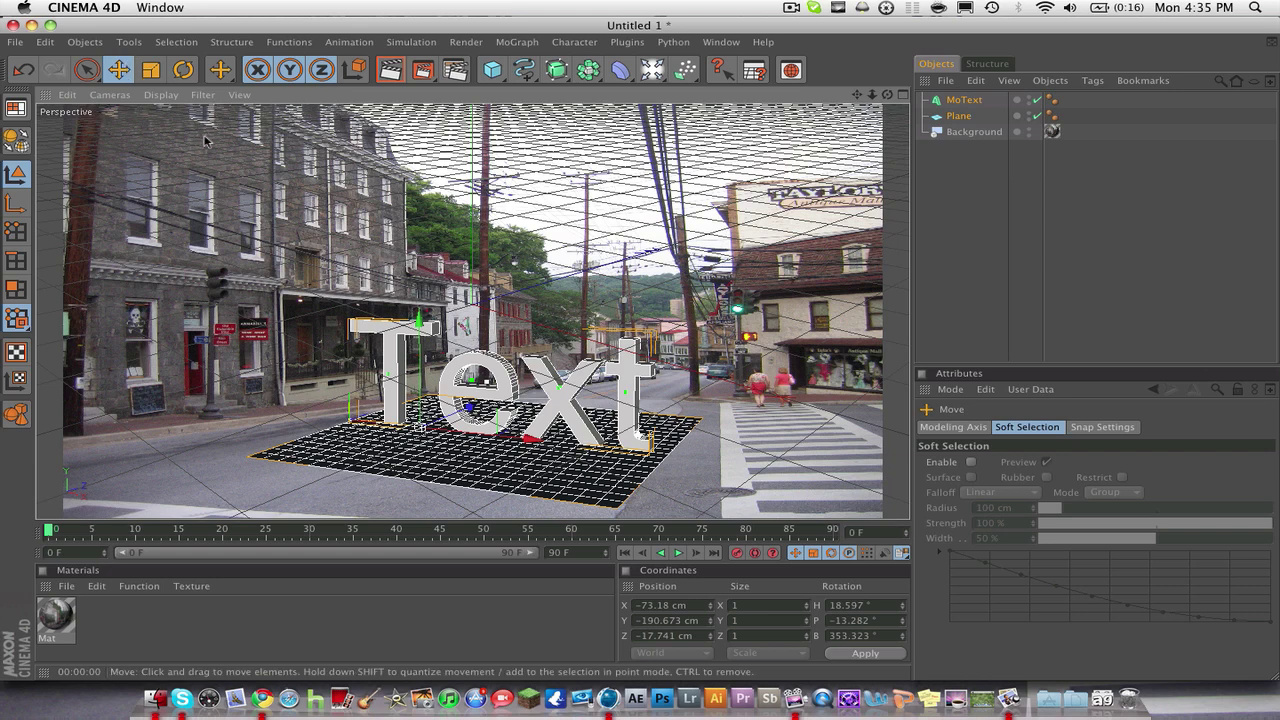
{"action": "left_click", "coordinate": [151, 69]}
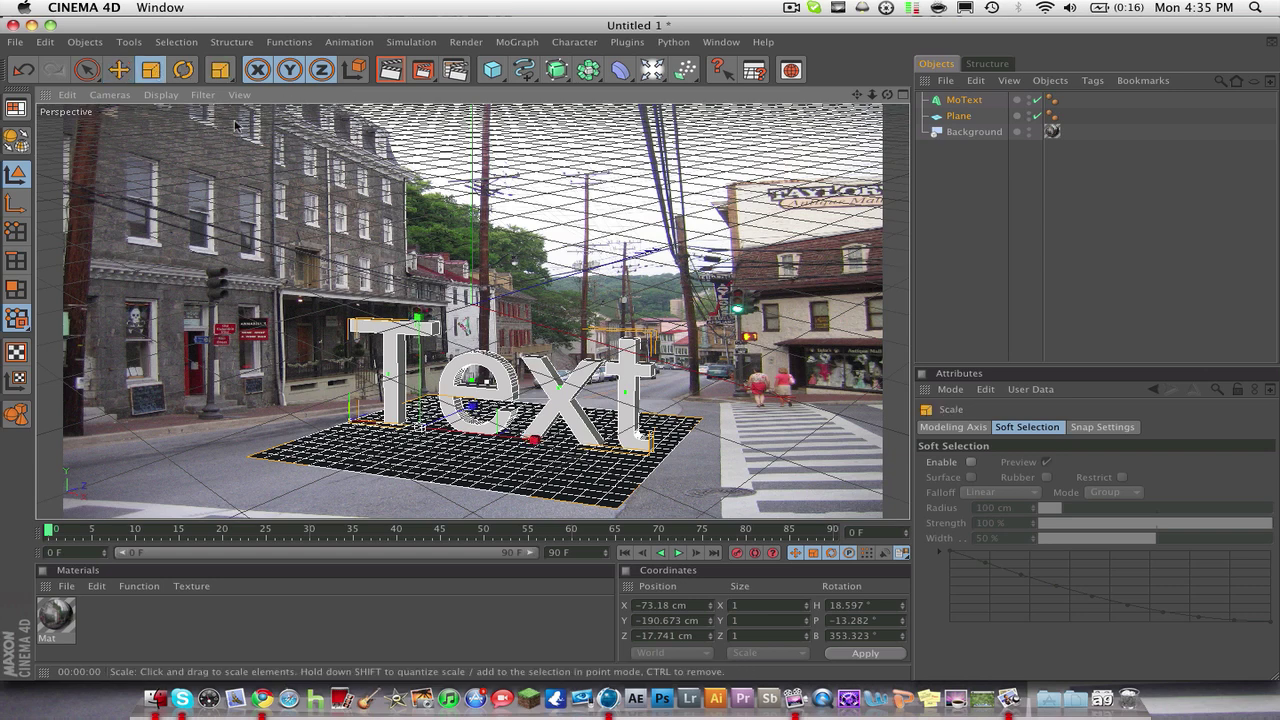
{"action": "left_click", "coordinate": [183, 69]}
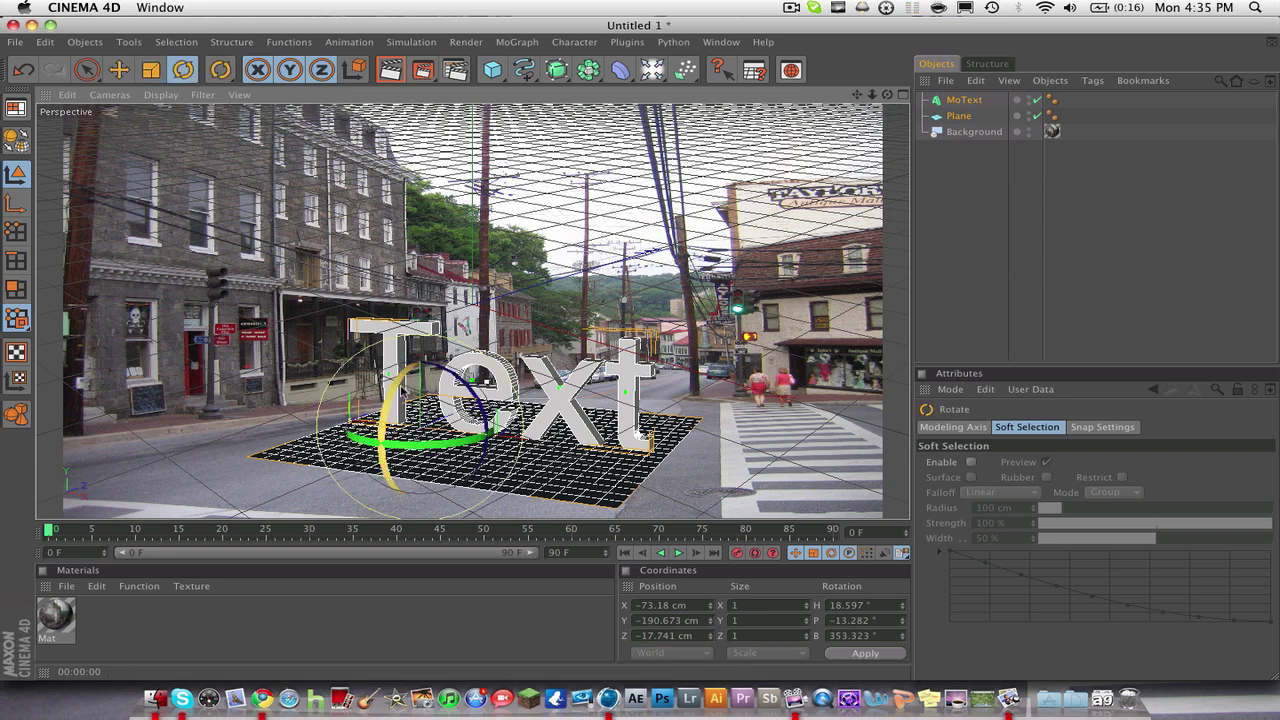
{"action": "left_click_drag", "start_coordinate": [403, 391], "coordinate": [404, 389]}
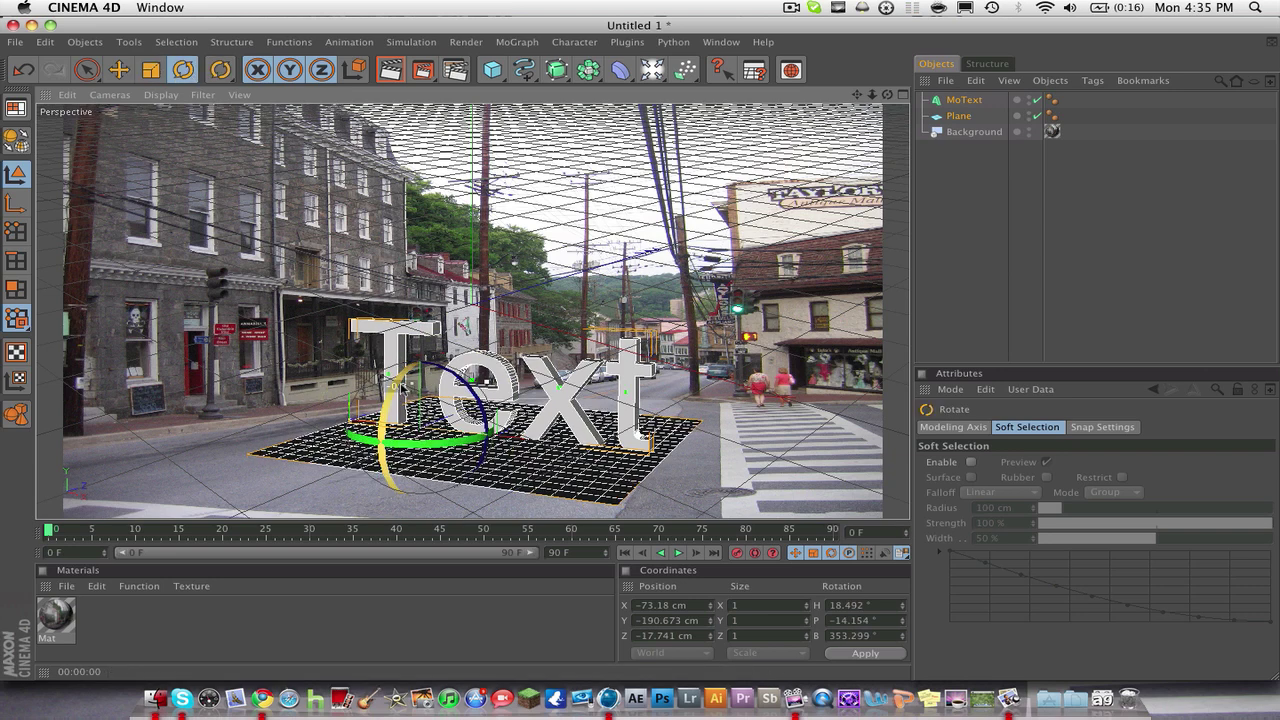
Step: Scale only the plane uniformly to about 1122 cm so it covers the road surface, and deselect it
{"action": "left_click", "coordinate": [958, 115]}
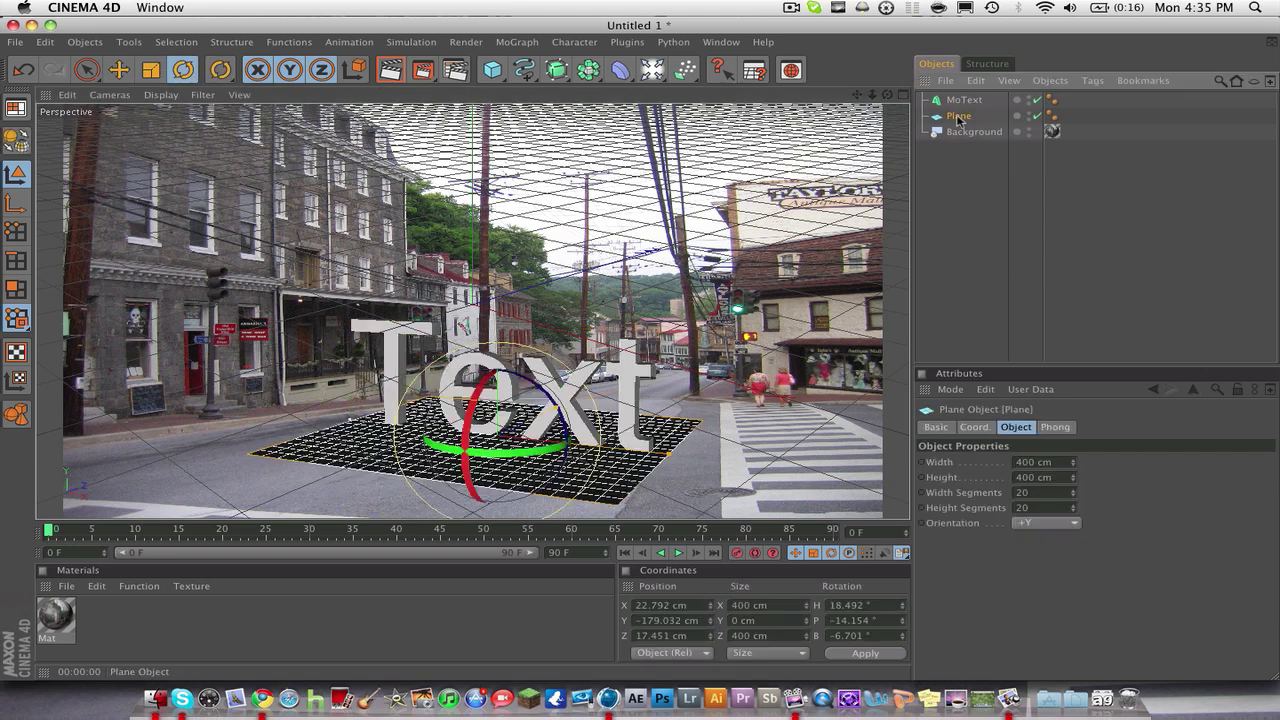
{"action": "left_click", "coordinate": [151, 71]}
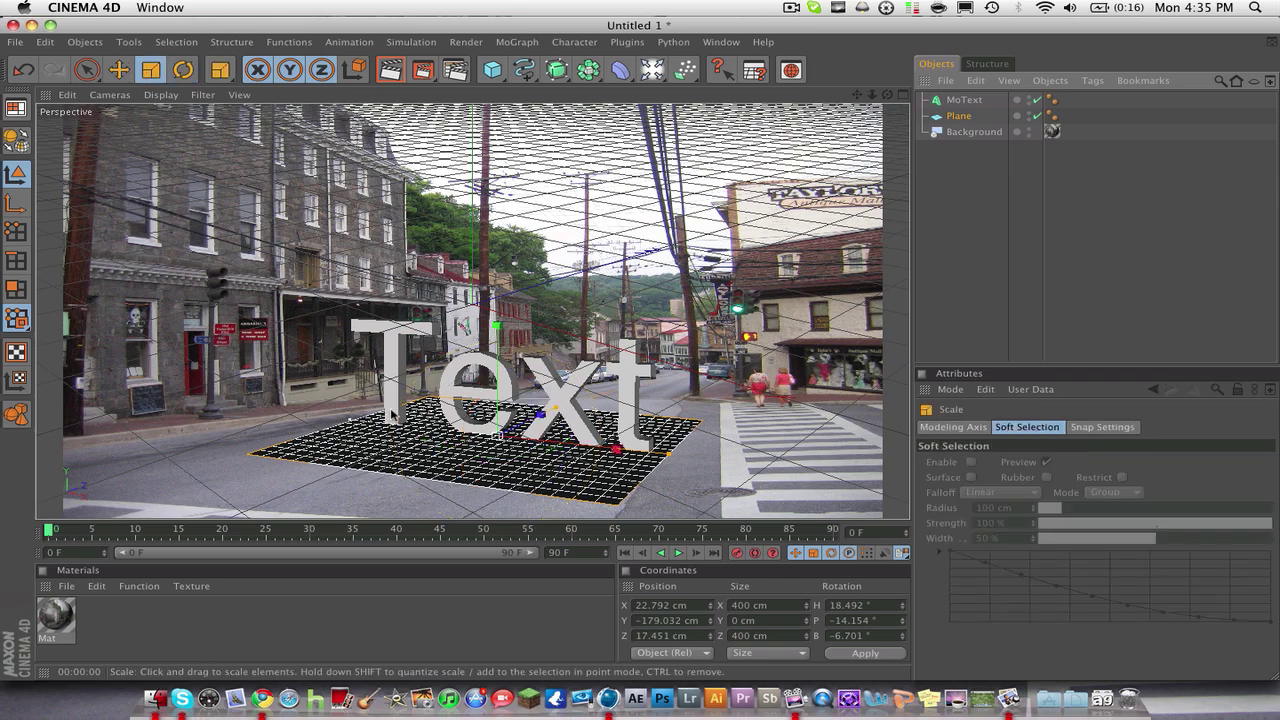
{"action": "left_click_drag", "start_coordinate": [492, 454], "coordinate": [636, 452]}
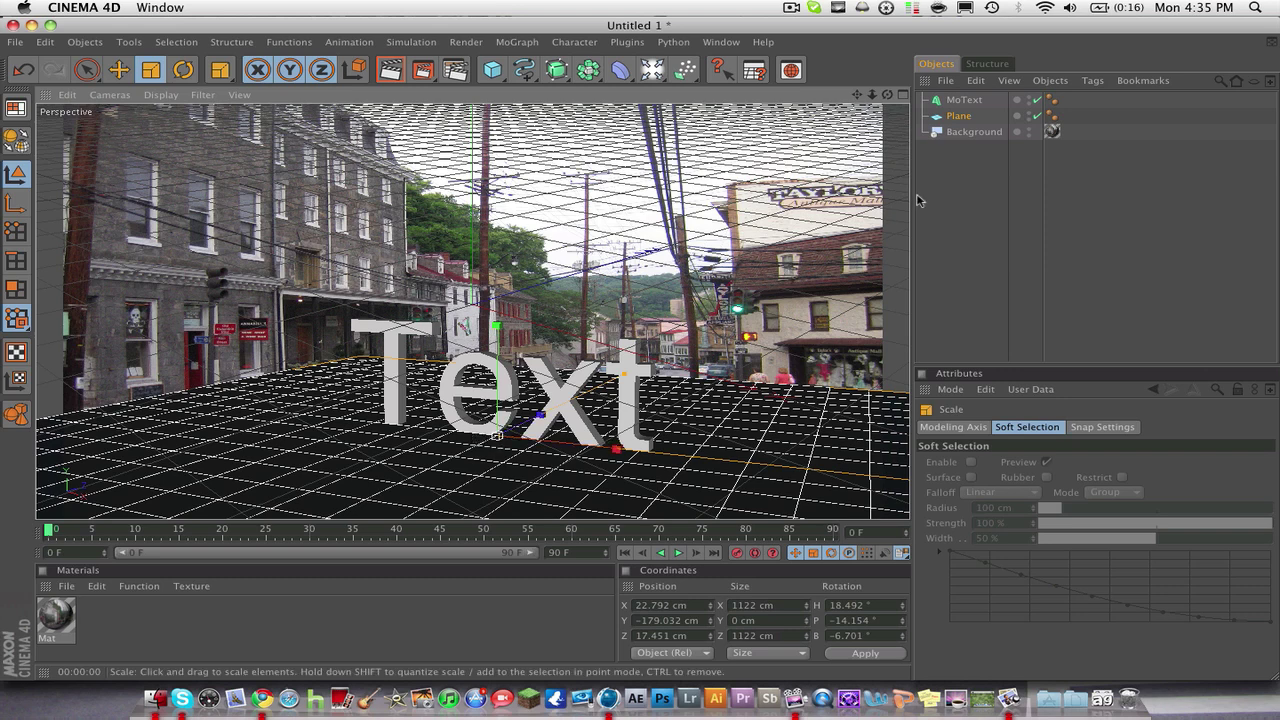
{"action": "left_click", "coordinate": [977, 244]}
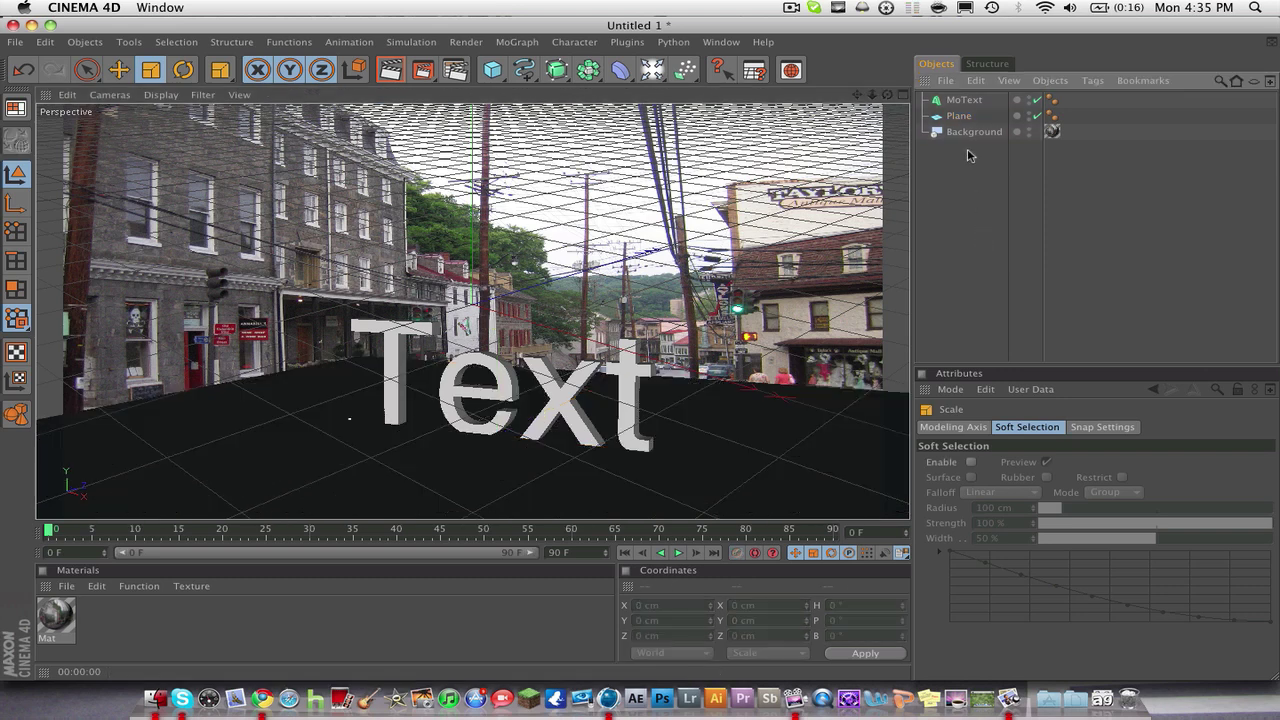
Step: Copy the Background's street photo texture tag with Frontal projection onto the plane, and render the view as a check
{"action": "left_click", "coordinate": [960, 118]}
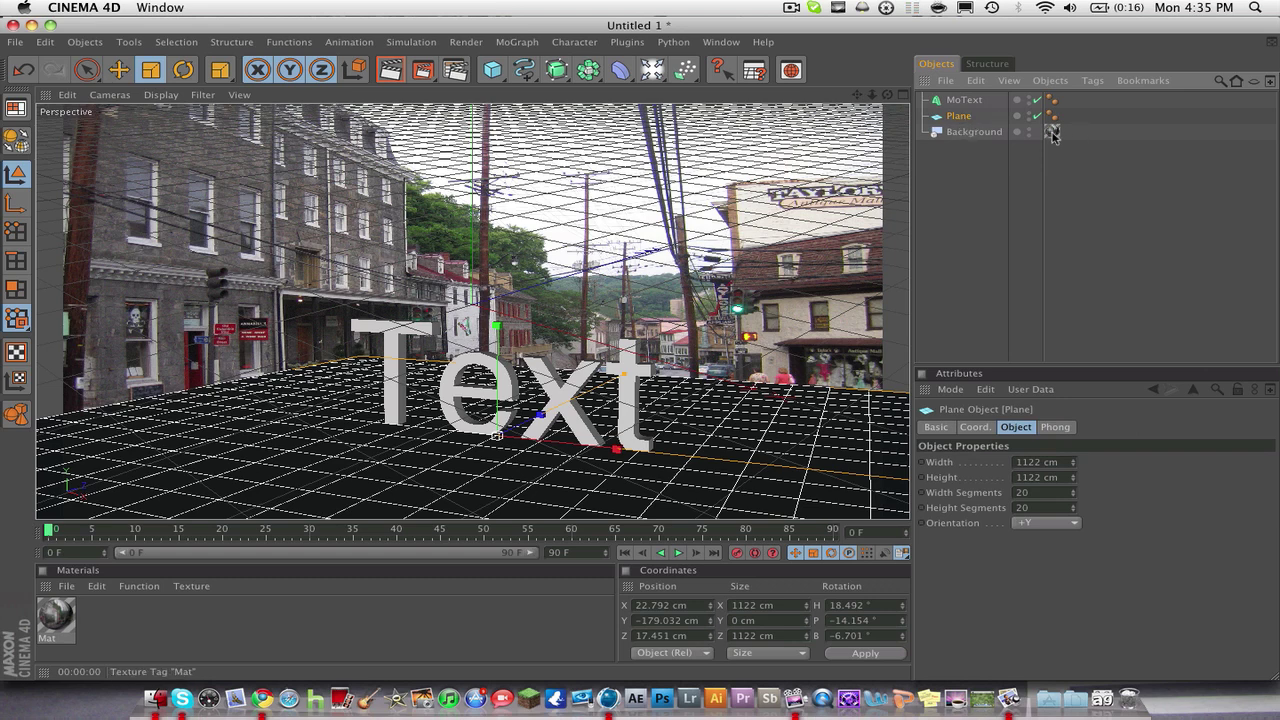
{"action": "left_click_drag", "start_coordinate": [1068, 120], "coordinate": [1070, 117], "text": "ctrl"}
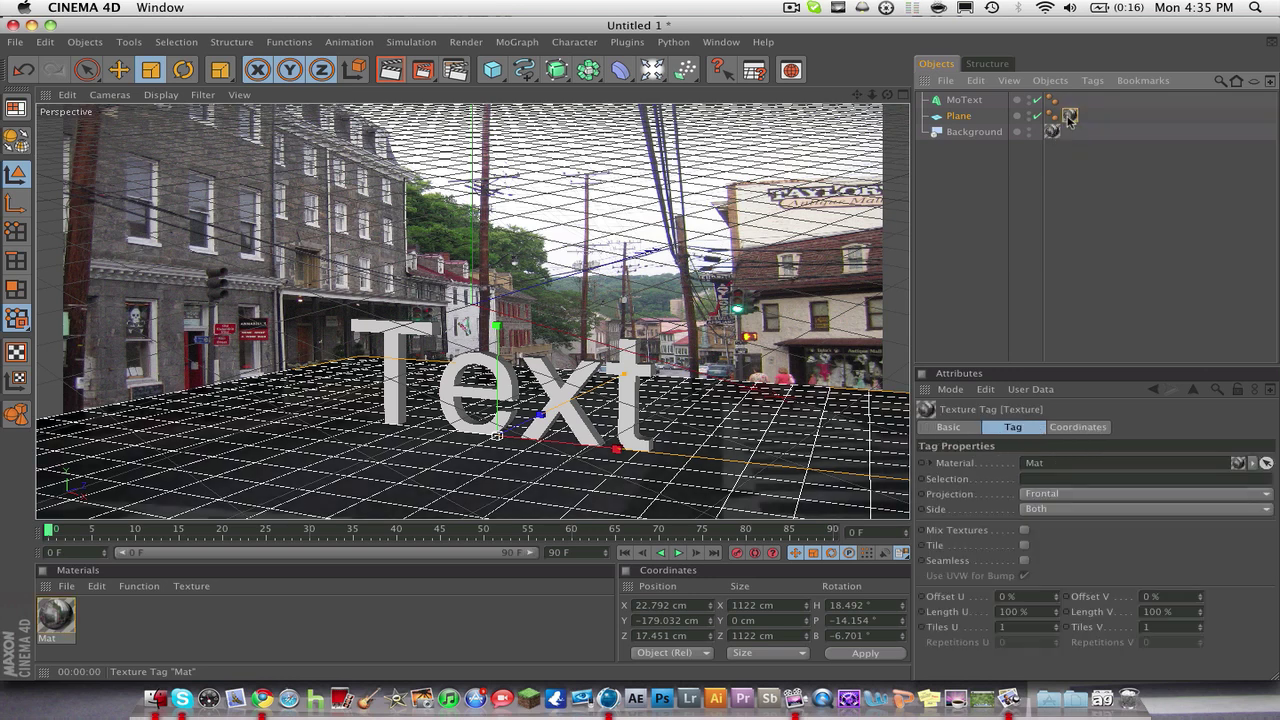
{"action": "left_click", "coordinate": [384, 75]}
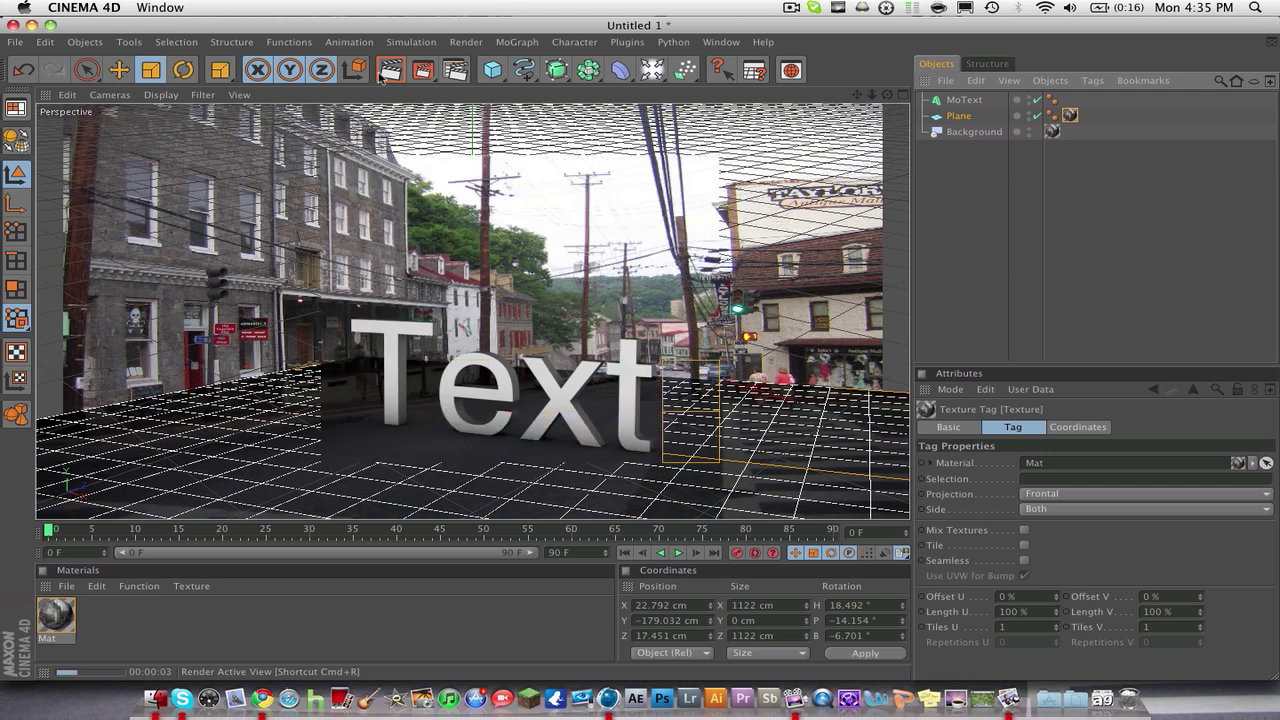
{"action": "left_click", "coordinate": [1016, 206]}
{"action": "left_click", "coordinate": [1069, 116]}
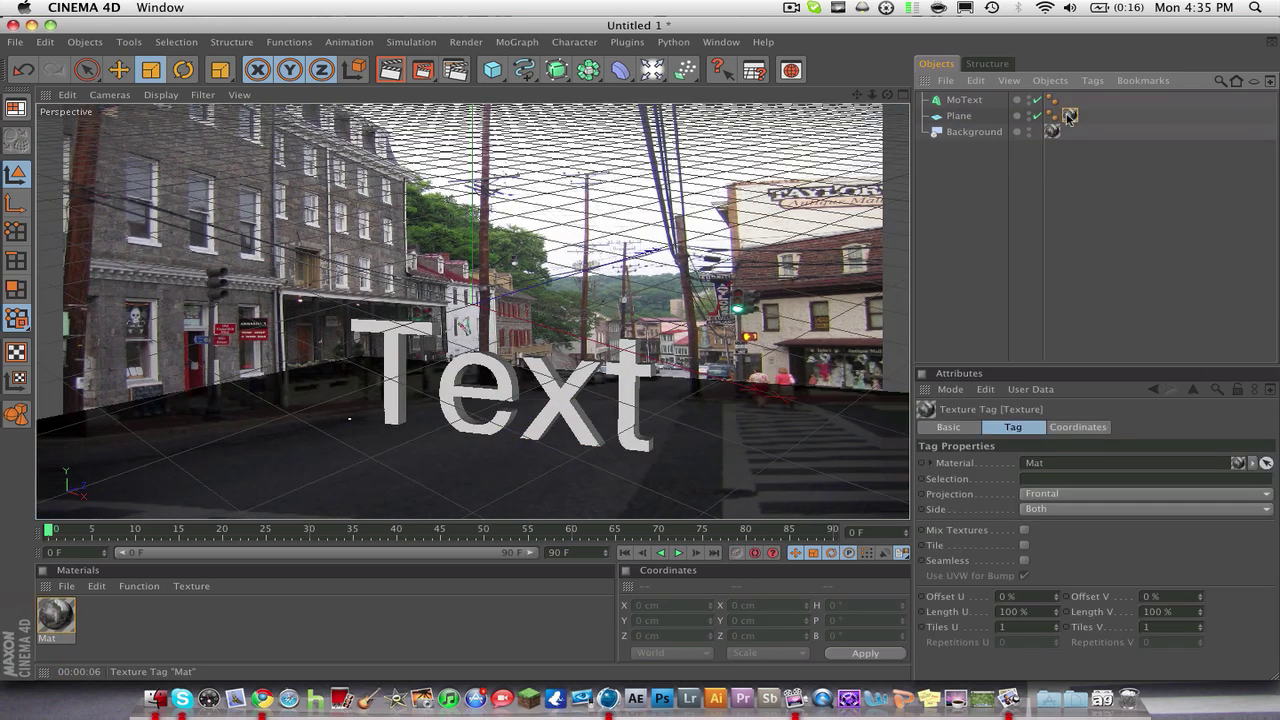
{"action": "left_click", "coordinate": [1093, 82]}
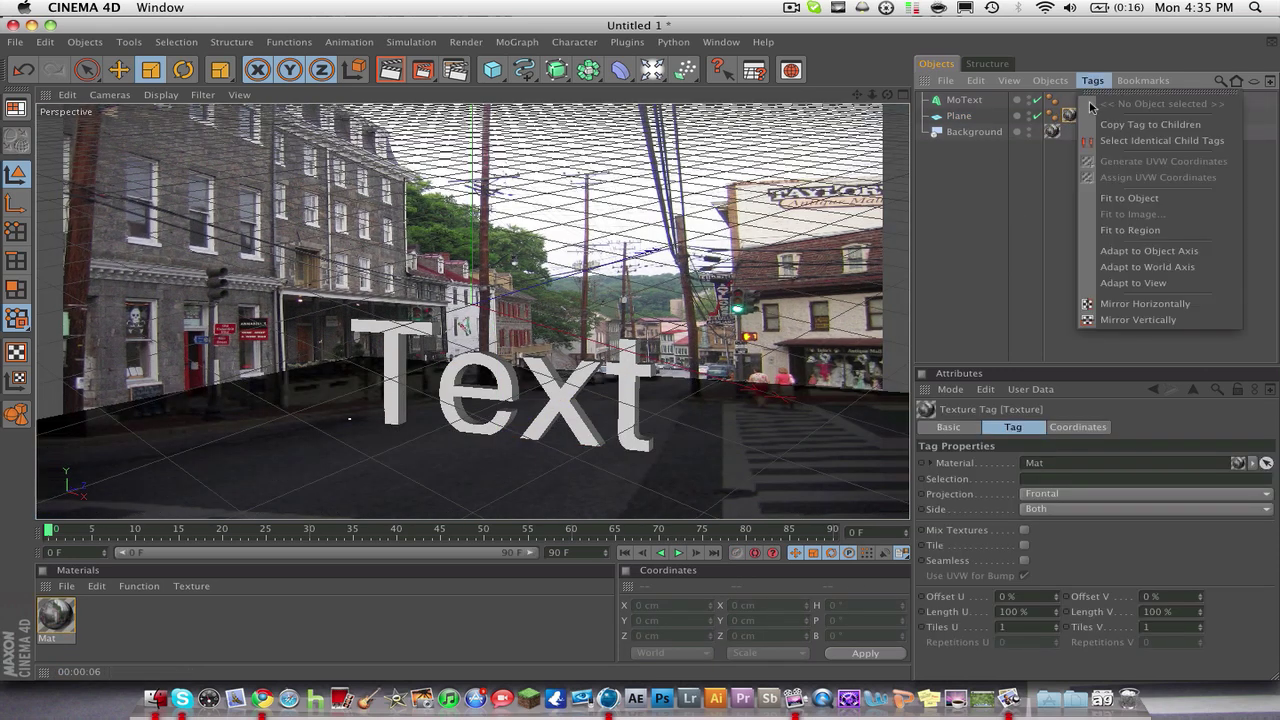
{"action": "mouse_move", "coordinate": [1036, 84]}
{"action": "left_click", "coordinate": [1006, 200]}
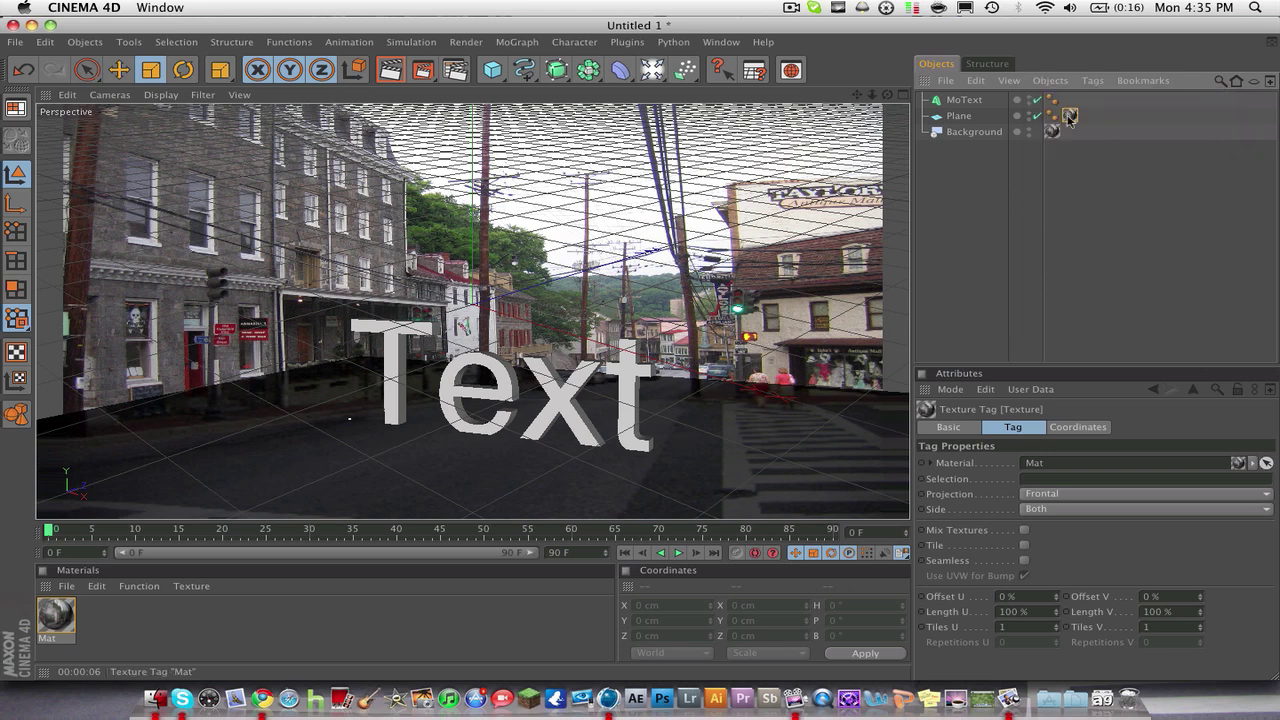
{"action": "left_click", "coordinate": [1094, 81]}
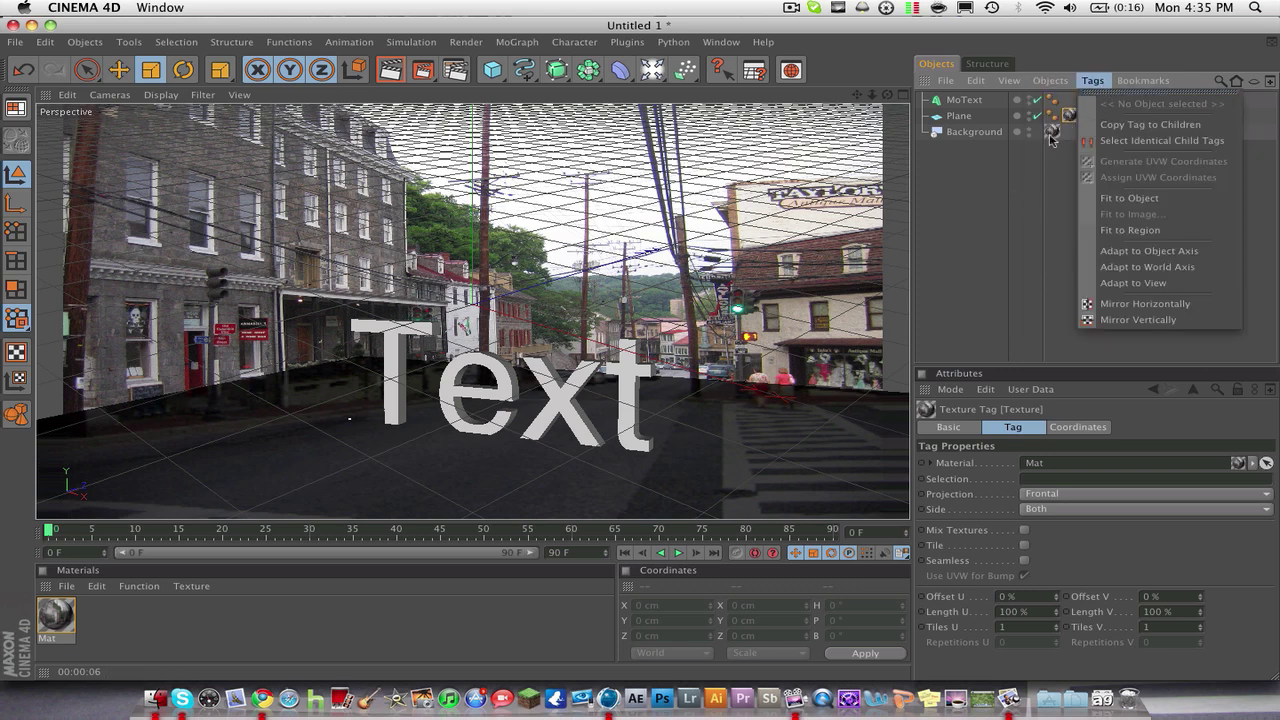
Step: Add a Compositing tag to the plane, enable Compositing Background, and render the view
{"action": "left_click", "coordinate": [962, 117]}
{"action": "left_click", "coordinate": [1094, 81]}
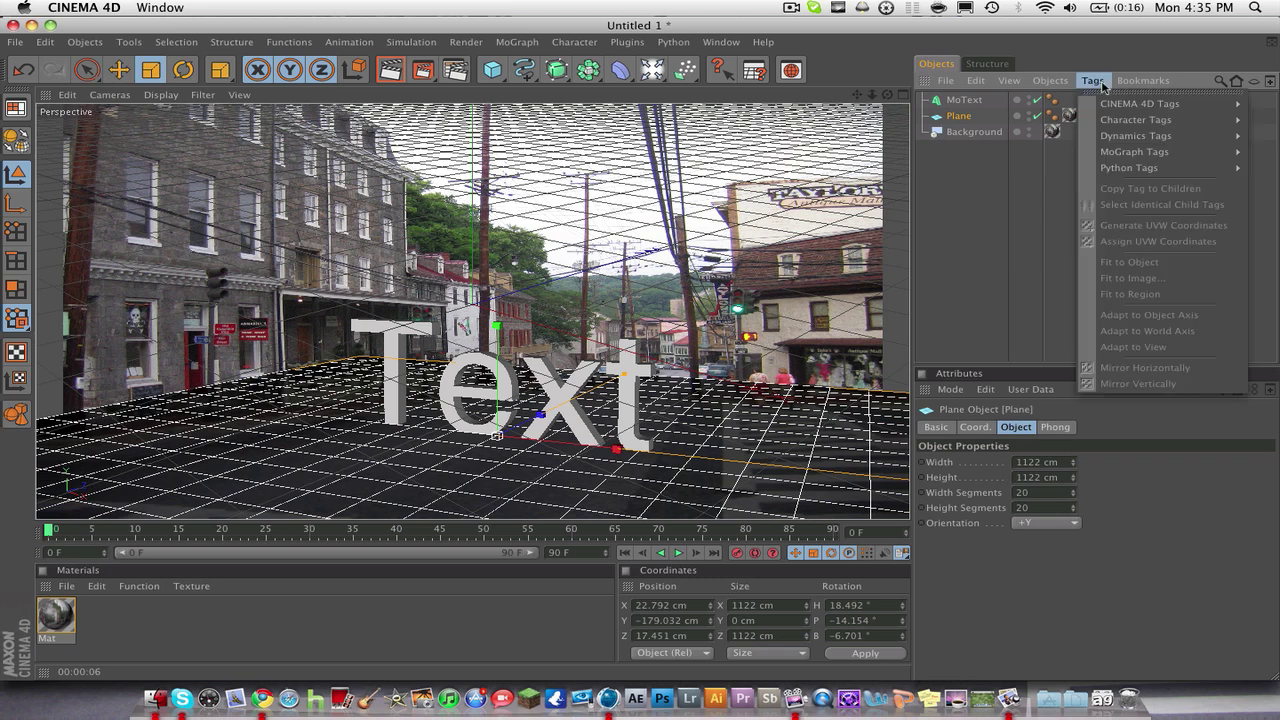
{"action": "mouse_move", "coordinate": [1131, 111]}
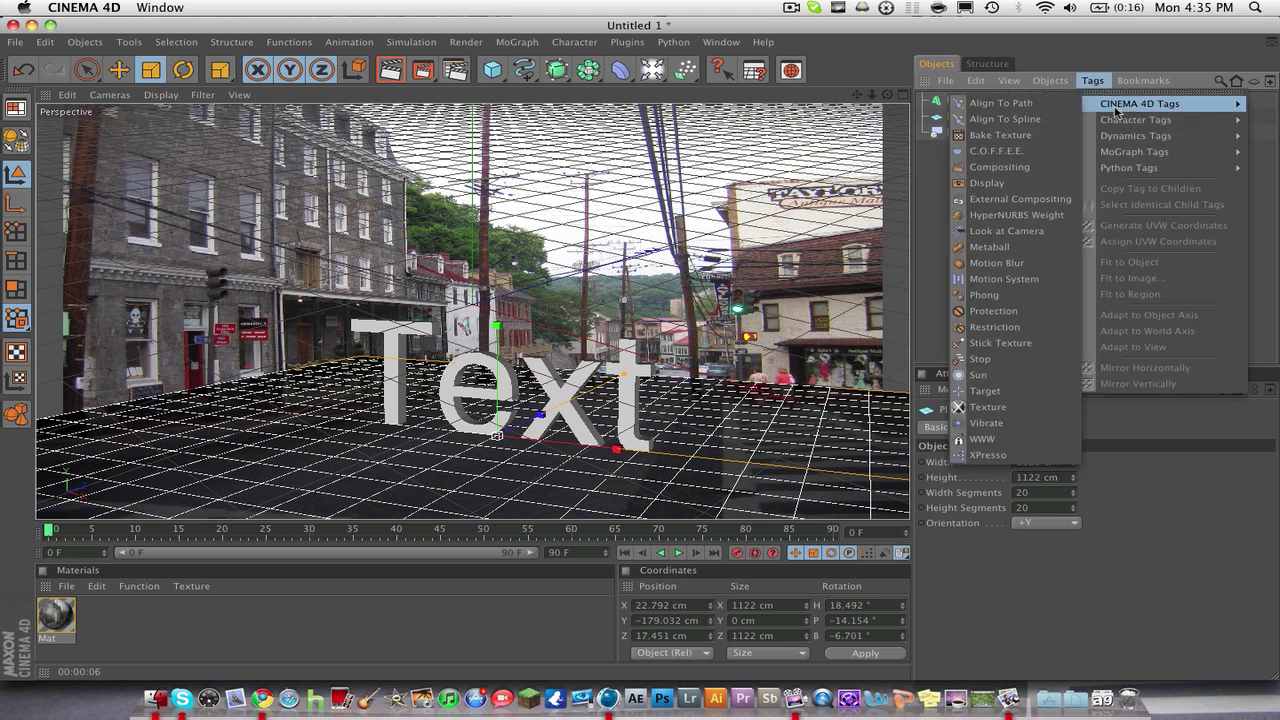
{"action": "left_click", "coordinate": [974, 168]}
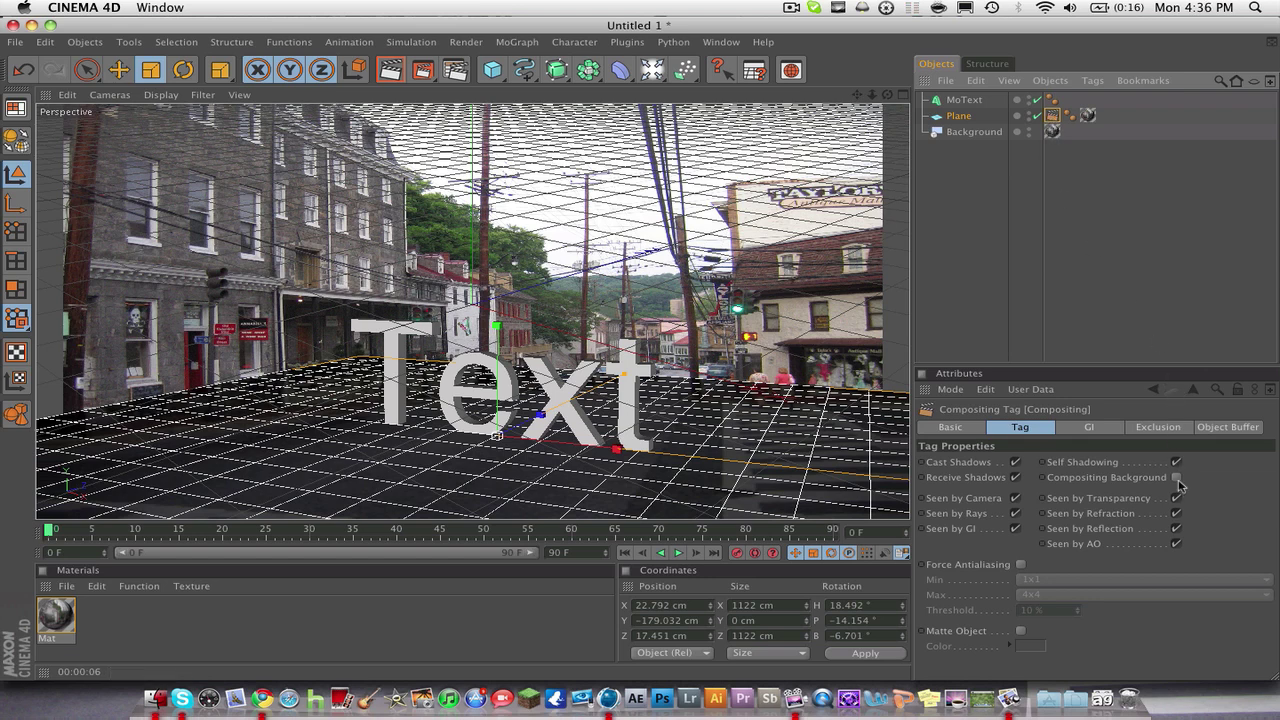
{"action": "left_click", "coordinate": [1177, 479]}
{"action": "left_click", "coordinate": [383, 80]}
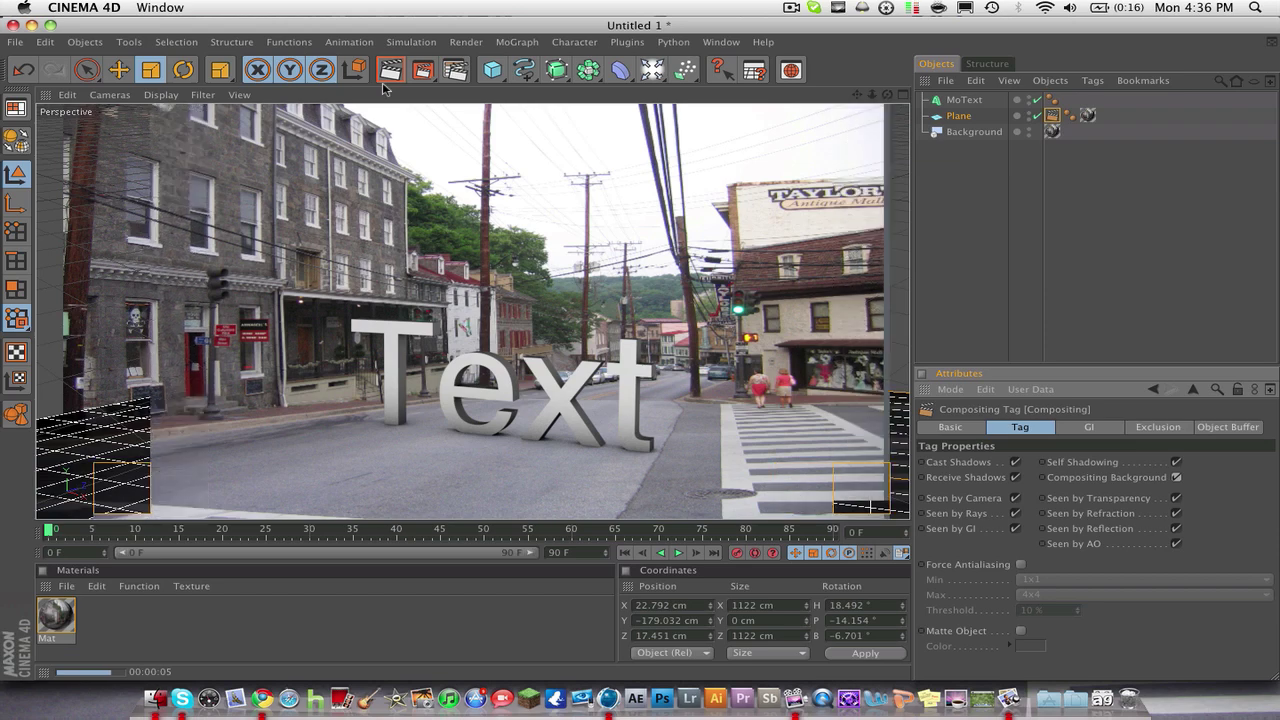
Step: Rotate the text and plane together to about -16.1° pitch and 352.2° bank, render the view, and deselect everything
{"action": "left_click", "coordinate": [960, 100]}
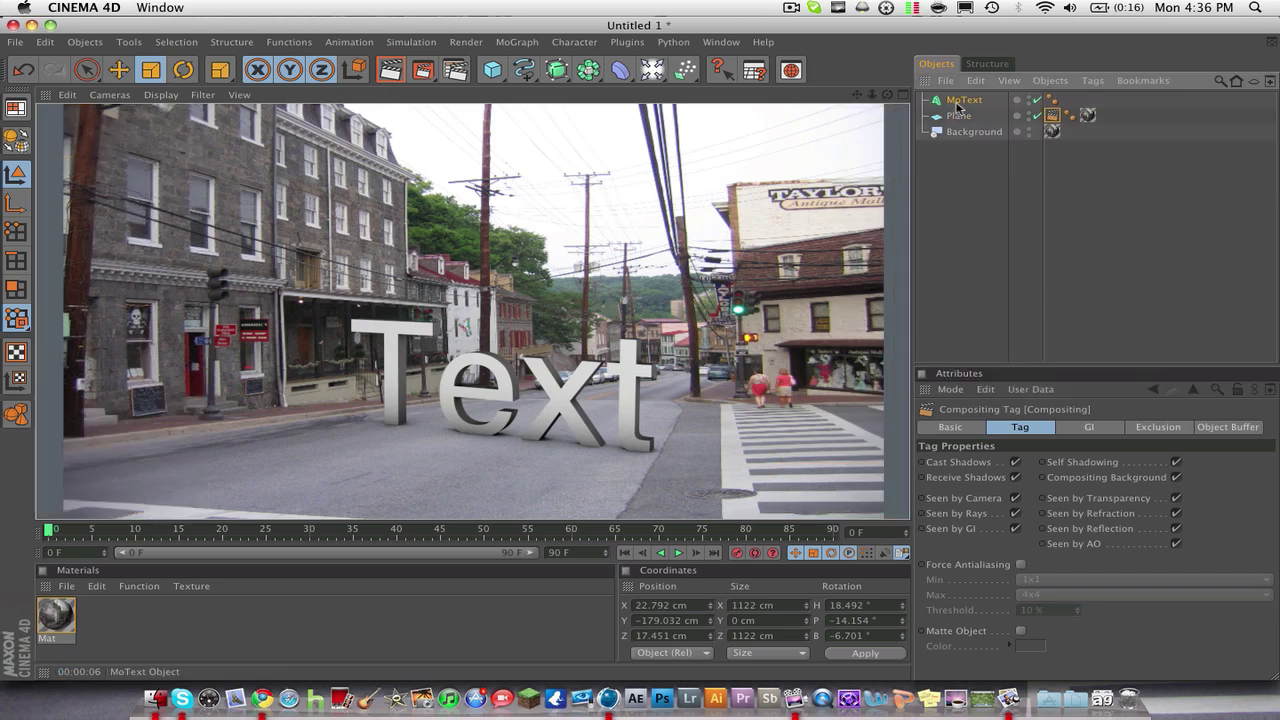
{"action": "left_click", "coordinate": [958, 117], "text": "shift"}
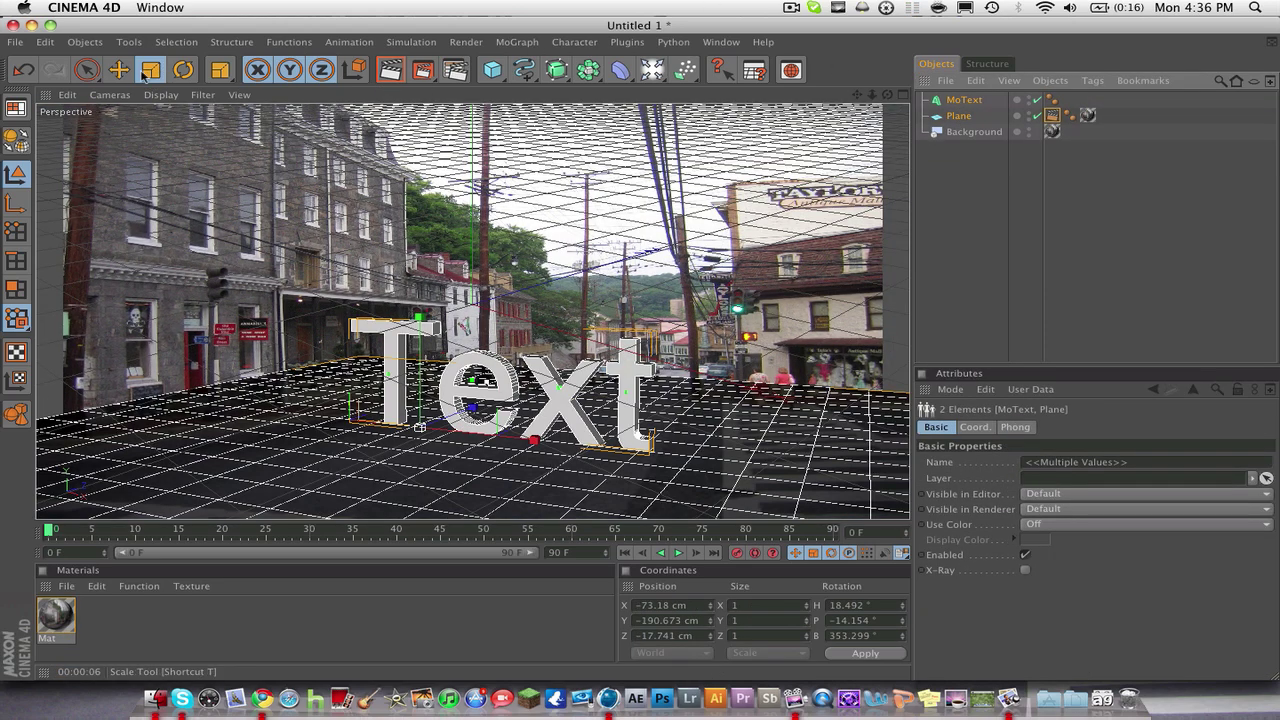
{"action": "left_click", "coordinate": [183, 69]}
{"action": "left_click_drag", "start_coordinate": [394, 402], "coordinate": [480, 372]}
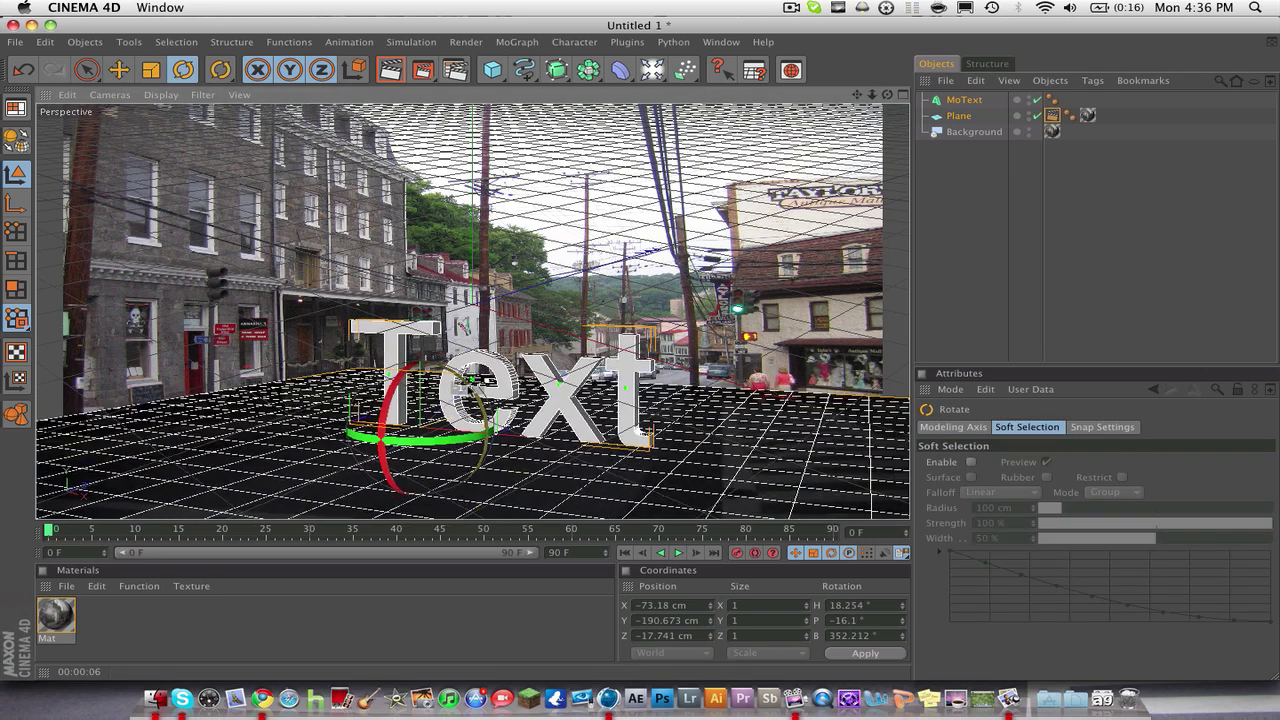
{"action": "left_click", "coordinate": [376, 76]}
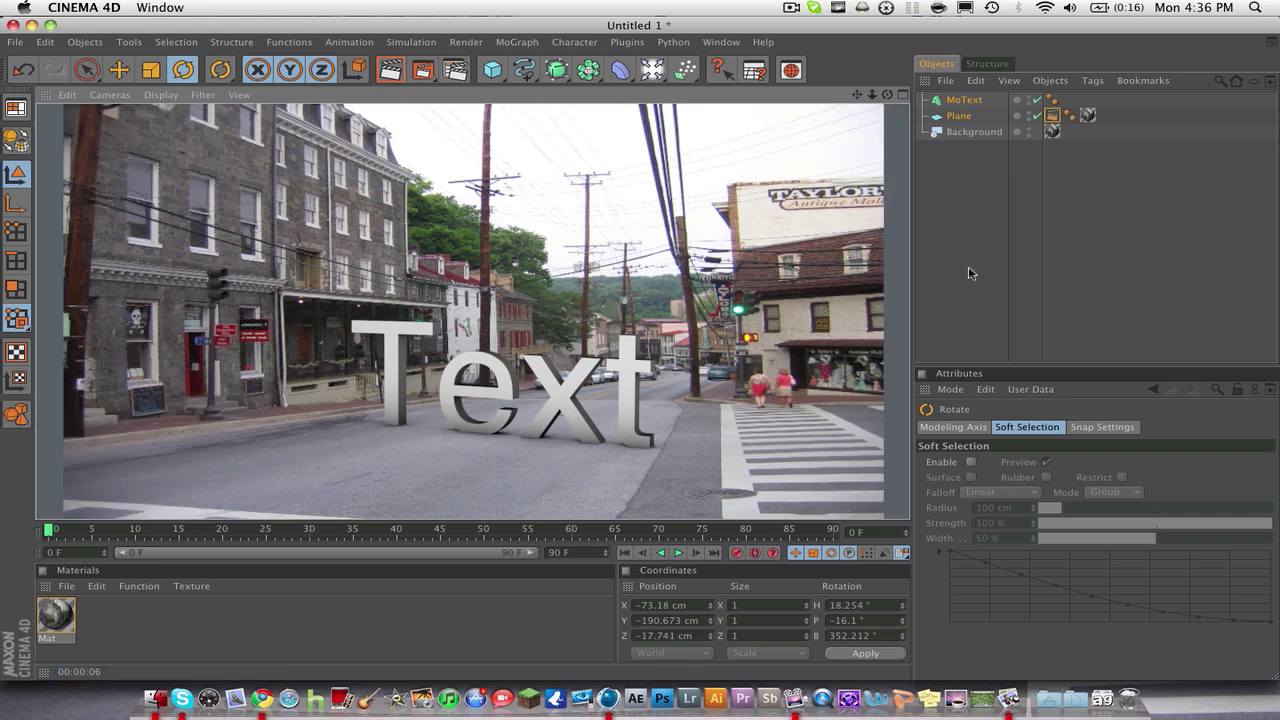
{"action": "left_click", "coordinate": [988, 295]}
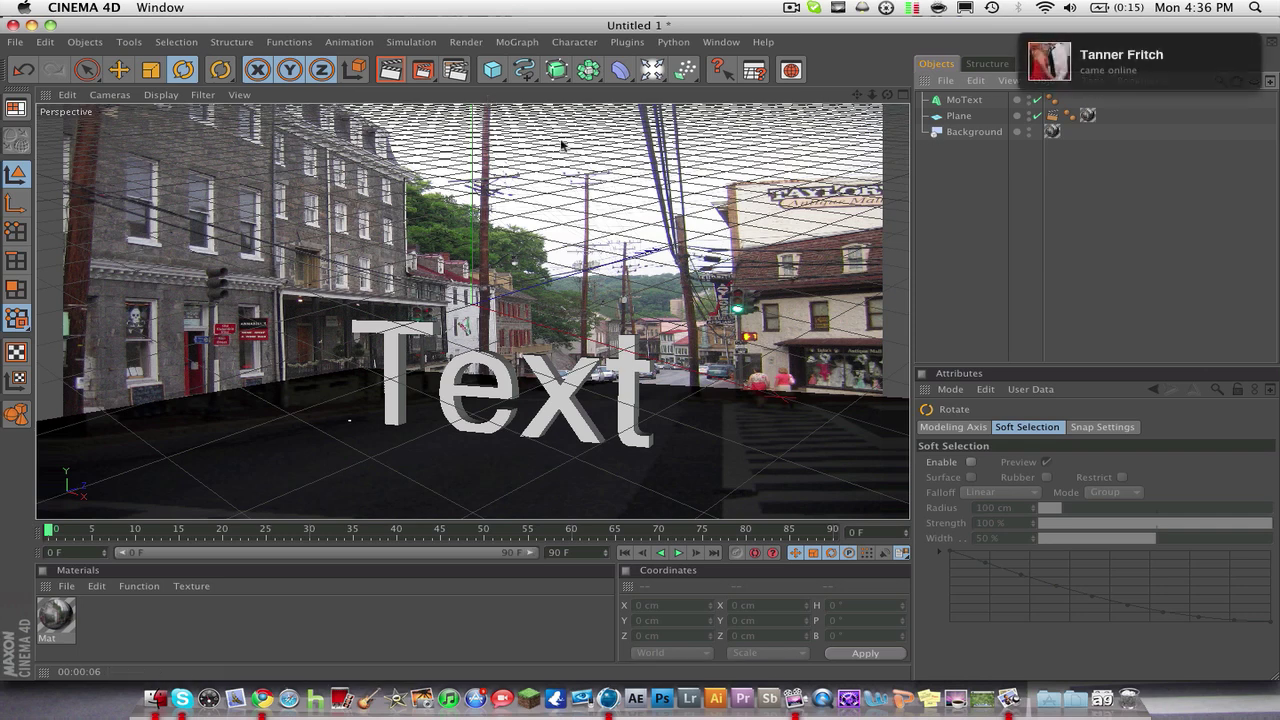
Step: Create a new material, delete the surplus duplicate, and open the remaining new material for editing
{"action": "left_click", "coordinate": [78, 587]}
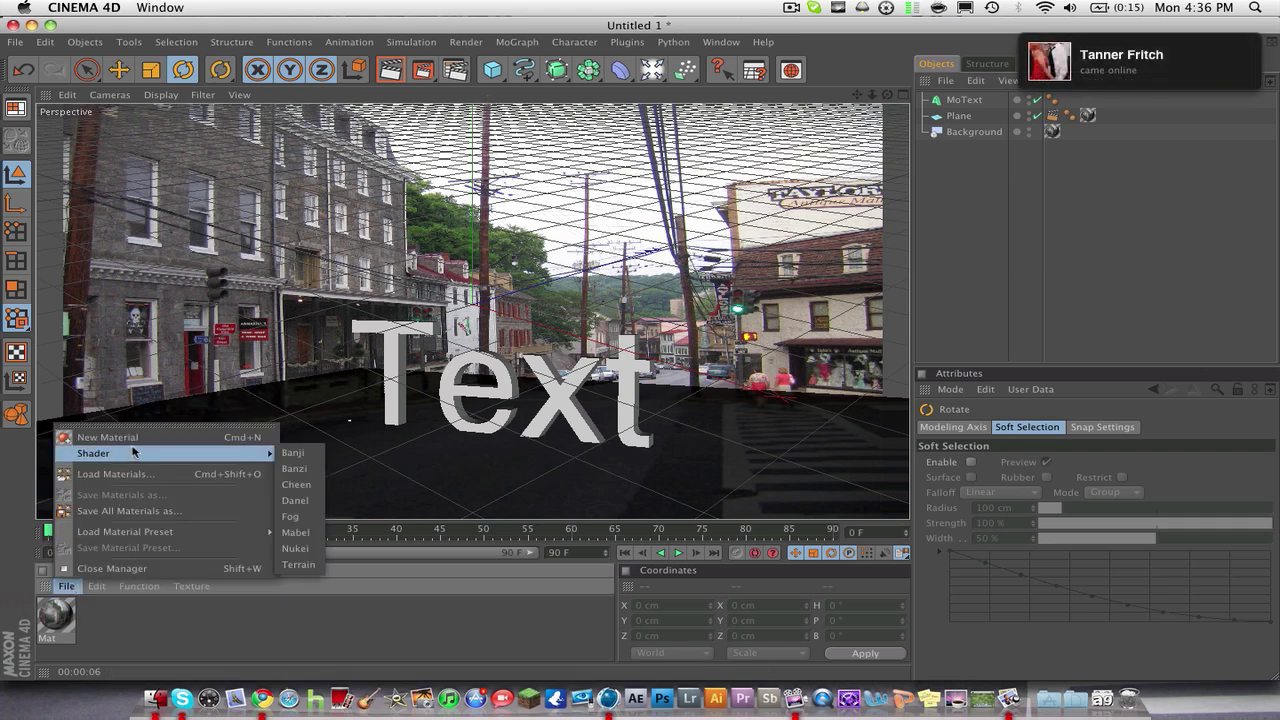
{"action": "left_click", "coordinate": [135, 441]}
{"action": "left_click", "coordinate": [66, 586]}
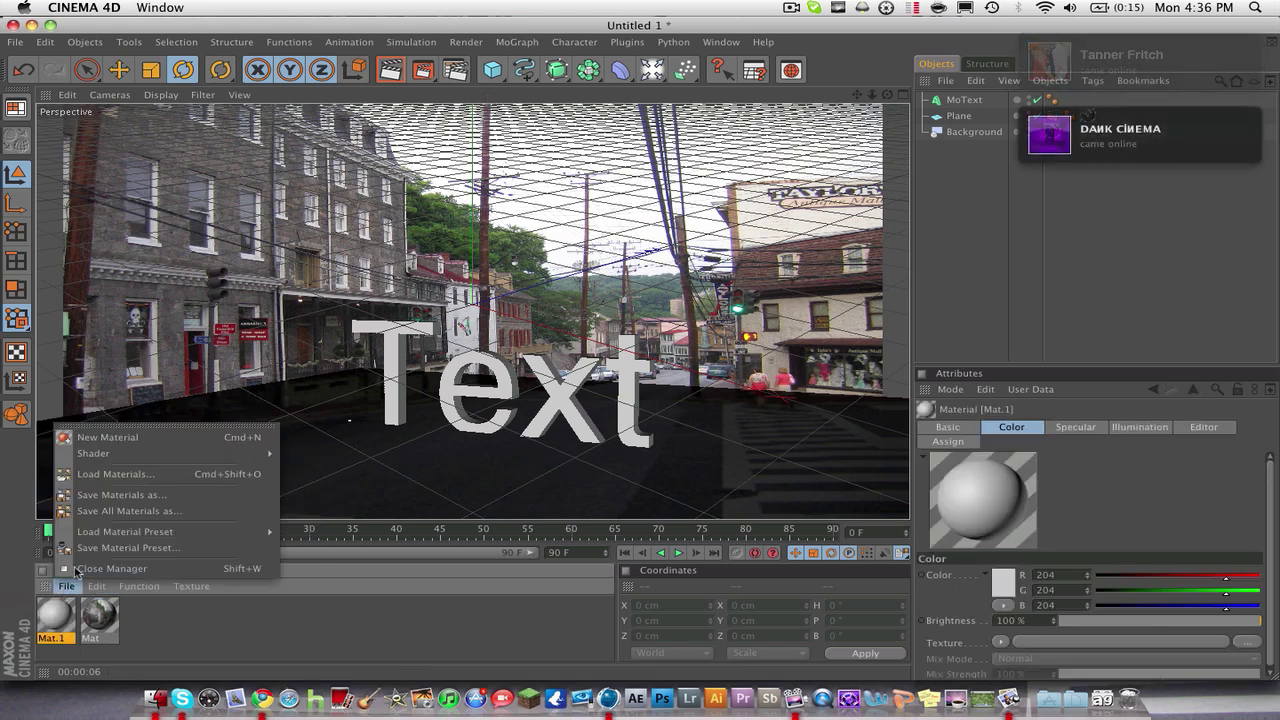
{"action": "left_click", "coordinate": [110, 440]}
{"action": "left_click", "coordinate": [99, 615]}
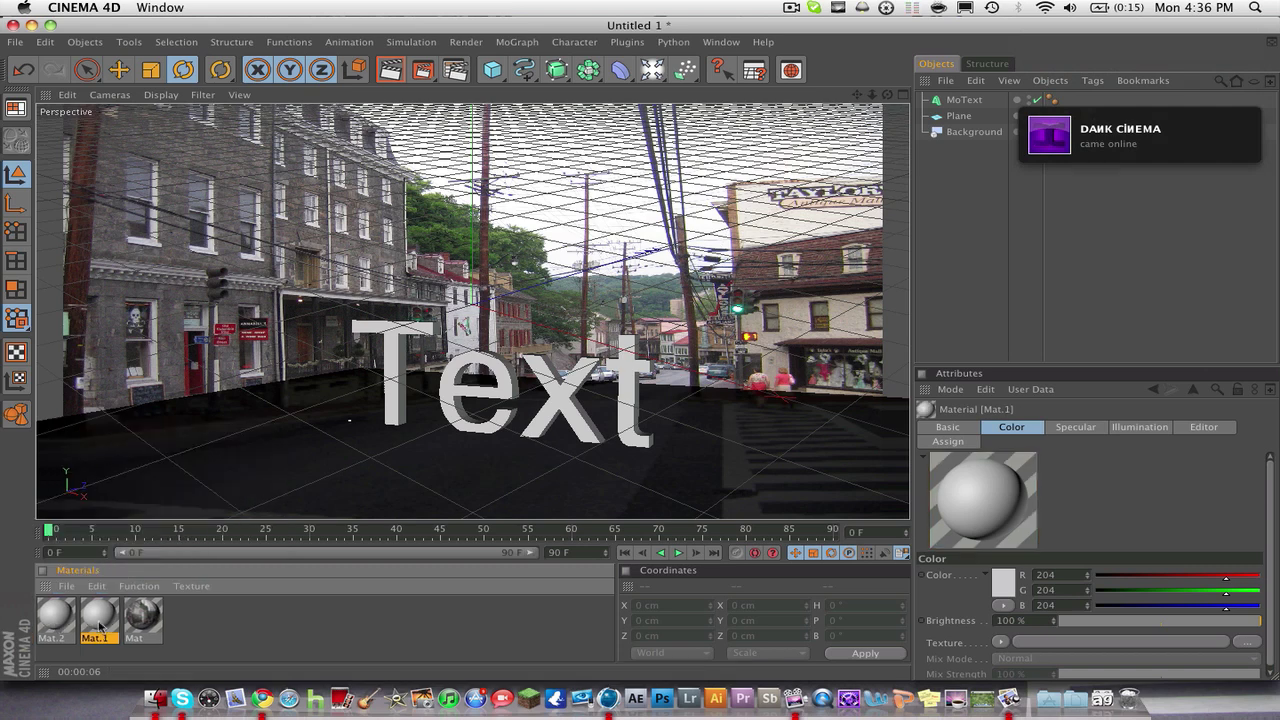
{"action": "key", "text": "Delete"}
{"action": "double_click", "coordinate": [30, 612]}
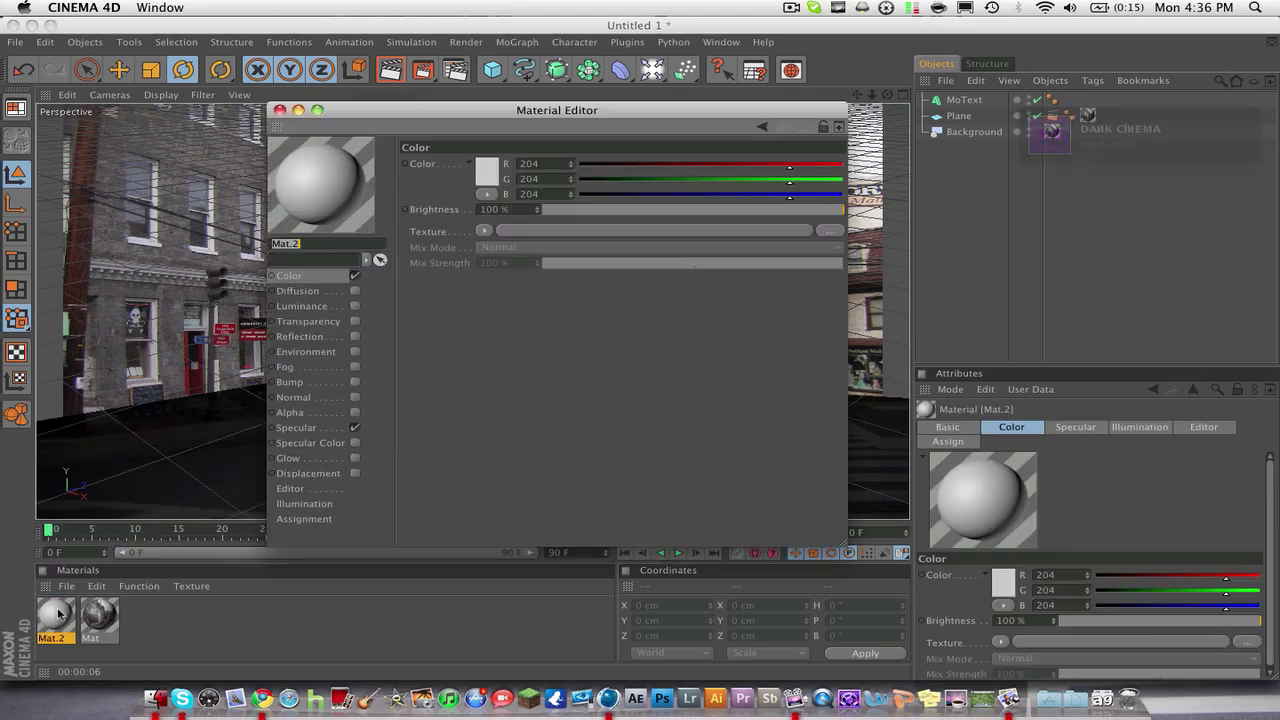
{"action": "left_click_drag", "start_coordinate": [365, 115], "coordinate": [603, 273]}
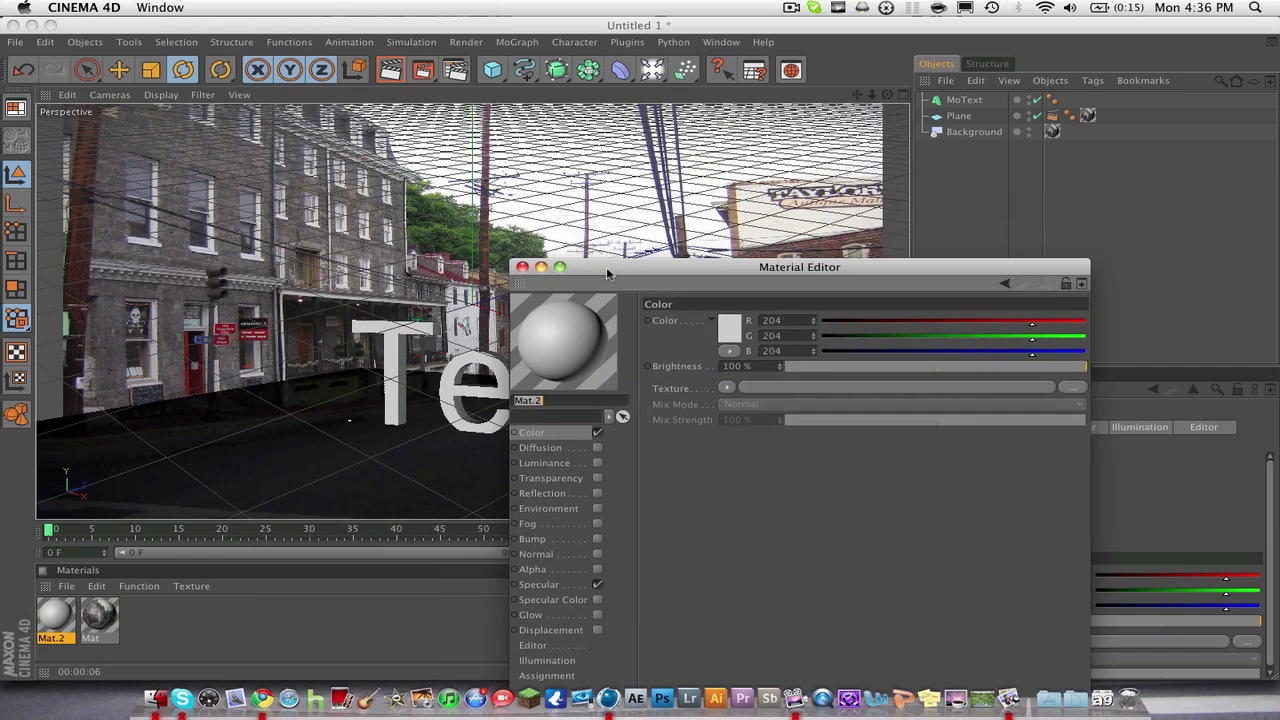
Step: Enable Reflection on the new material with a Fresnel texture, 28% mix strength and 25% brightness
{"action": "left_click", "coordinate": [591, 495]}
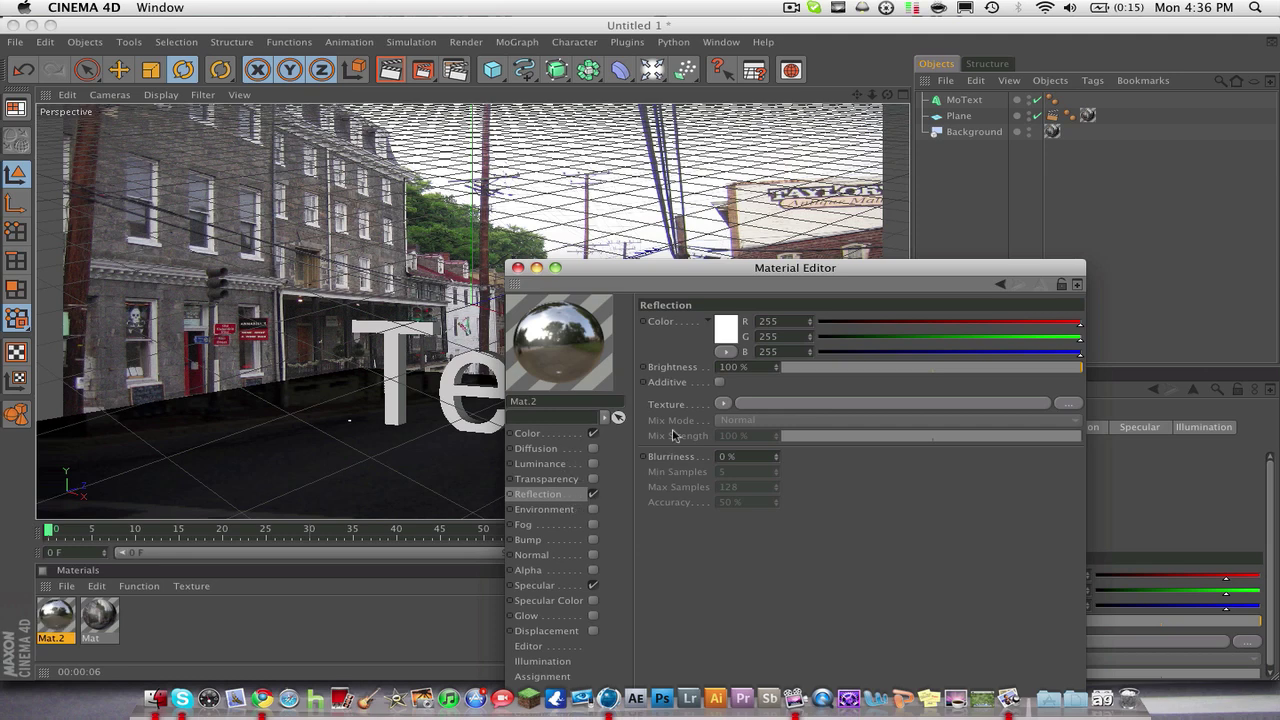
{"action": "left_click", "coordinate": [720, 402]}
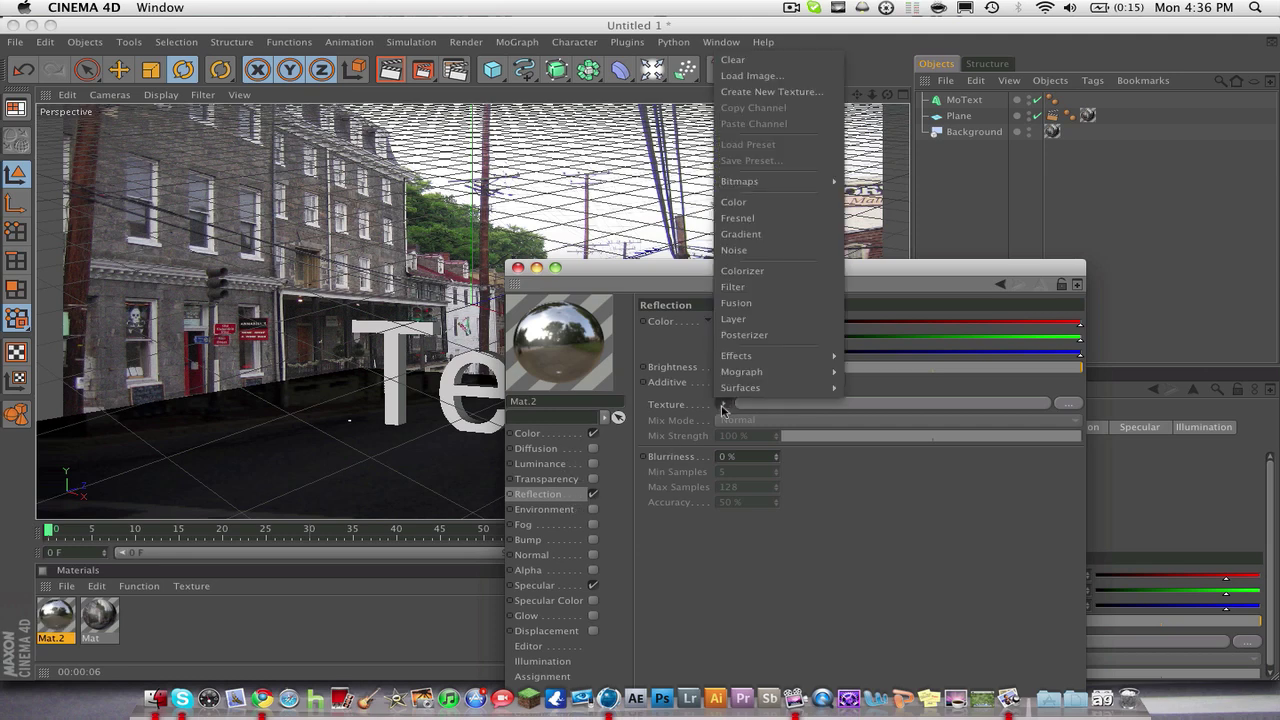
{"action": "left_click", "coordinate": [738, 218]}
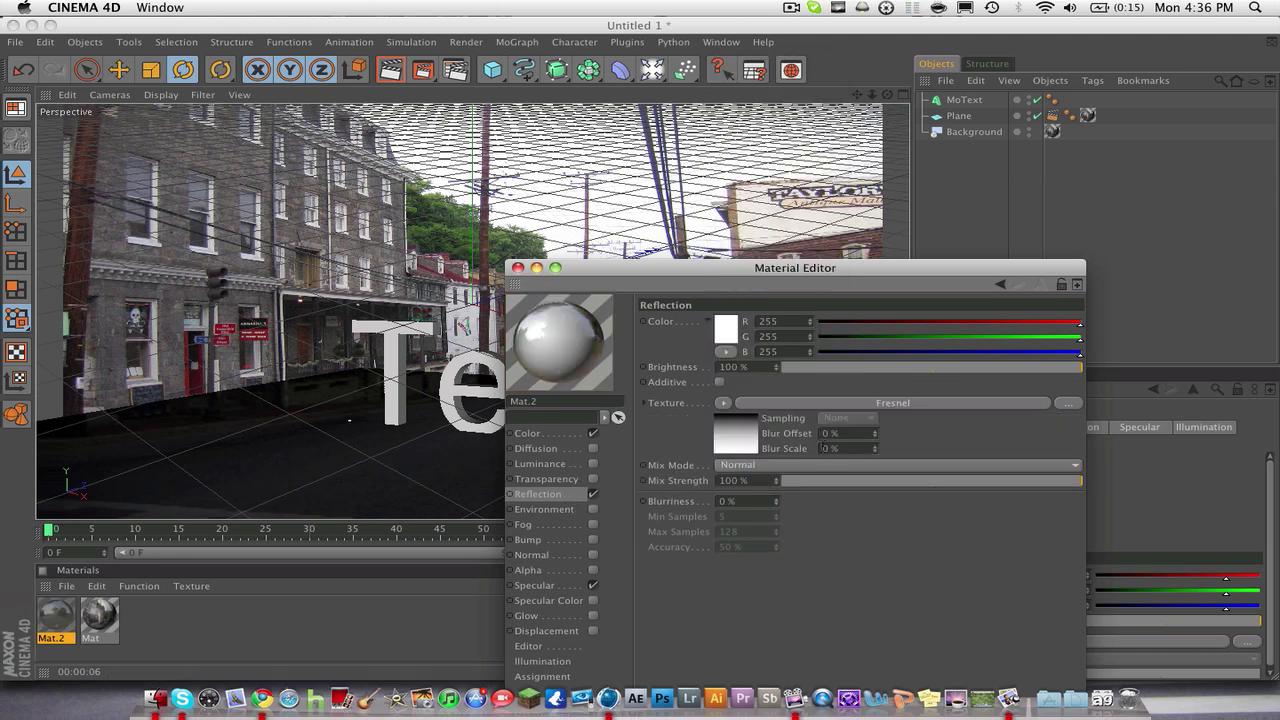
{"action": "left_click", "coordinate": [866, 481]}
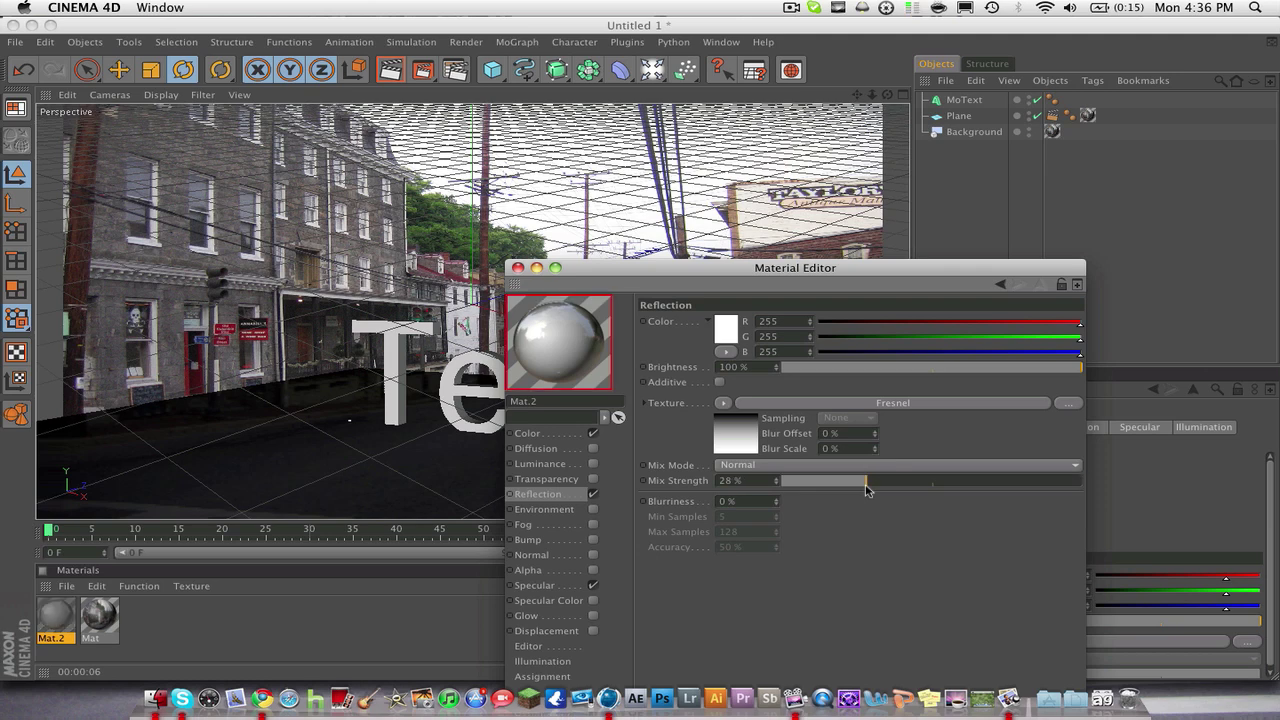
{"action": "left_click", "coordinate": [857, 367]}
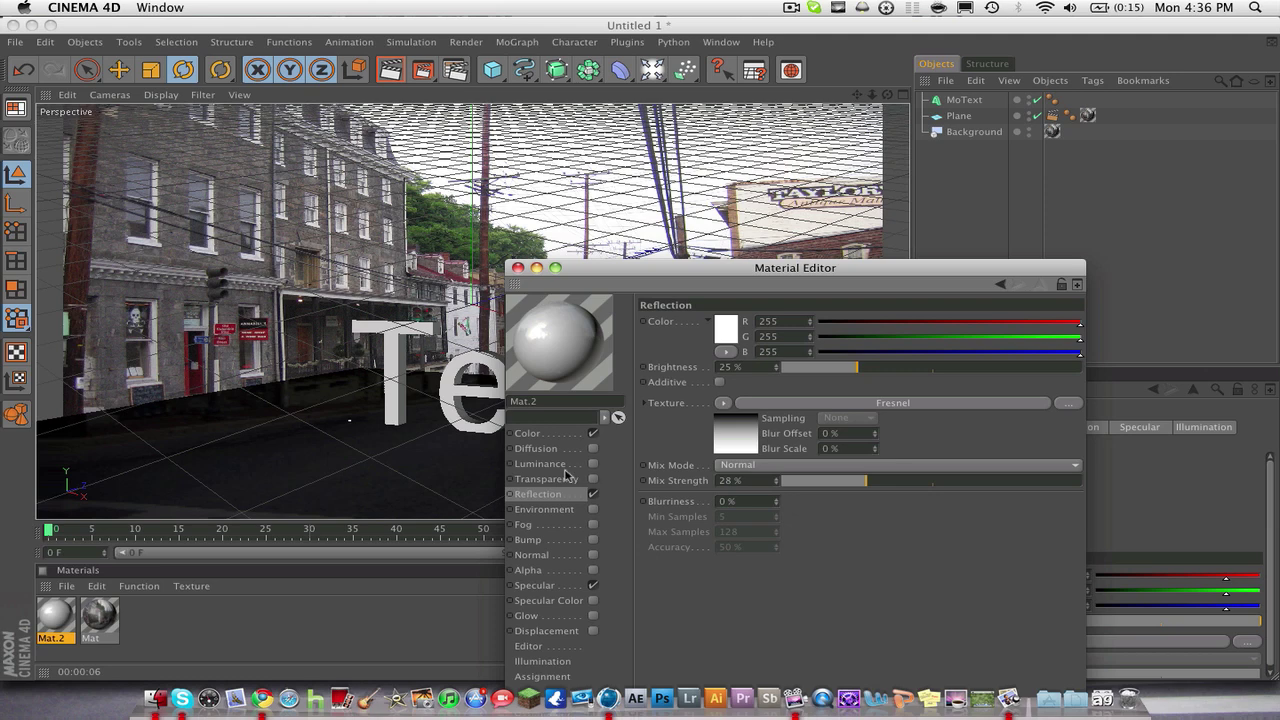
Step: Enable the new material's Luminance at 9% brightness and apply the material to the 3D text
{"action": "left_click", "coordinate": [593, 464]}
{"action": "left_click", "coordinate": [805, 367]}
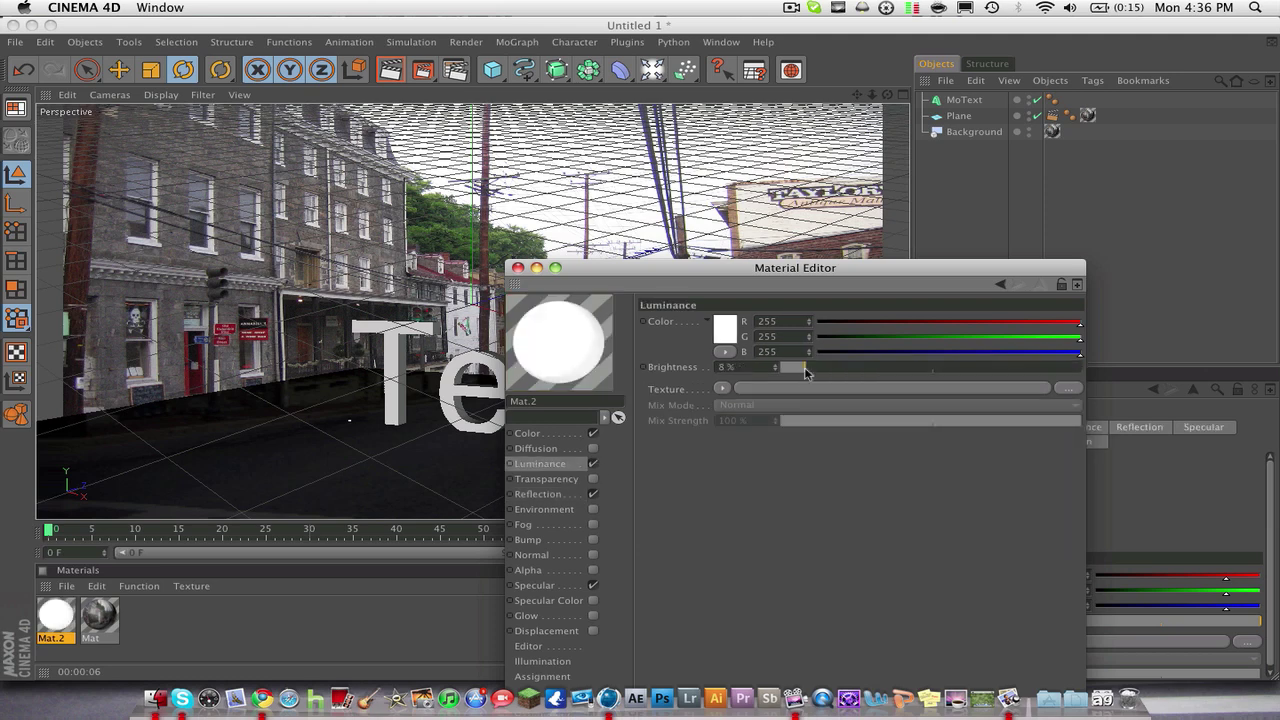
{"action": "left_click_drag", "start_coordinate": [805, 370], "coordinate": [809, 372]}
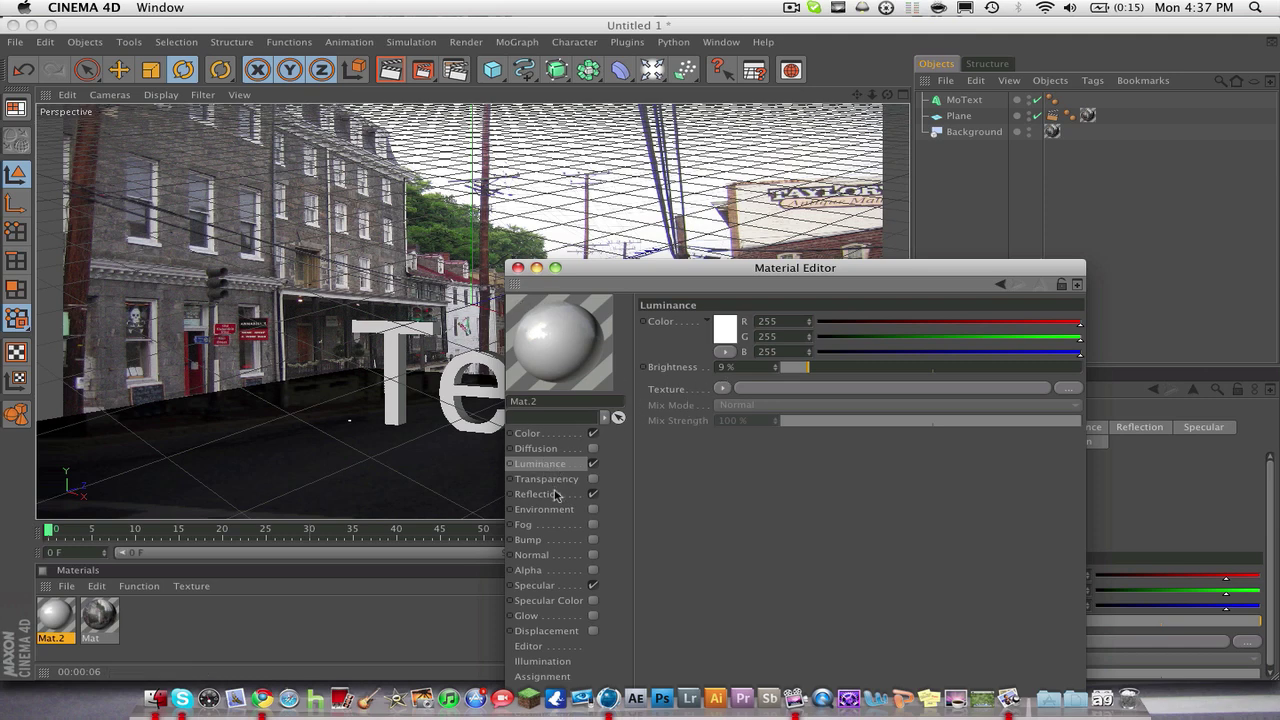
{"action": "left_click", "coordinate": [517, 267]}
{"action": "left_click_drag", "start_coordinate": [47, 614], "coordinate": [390, 381]}
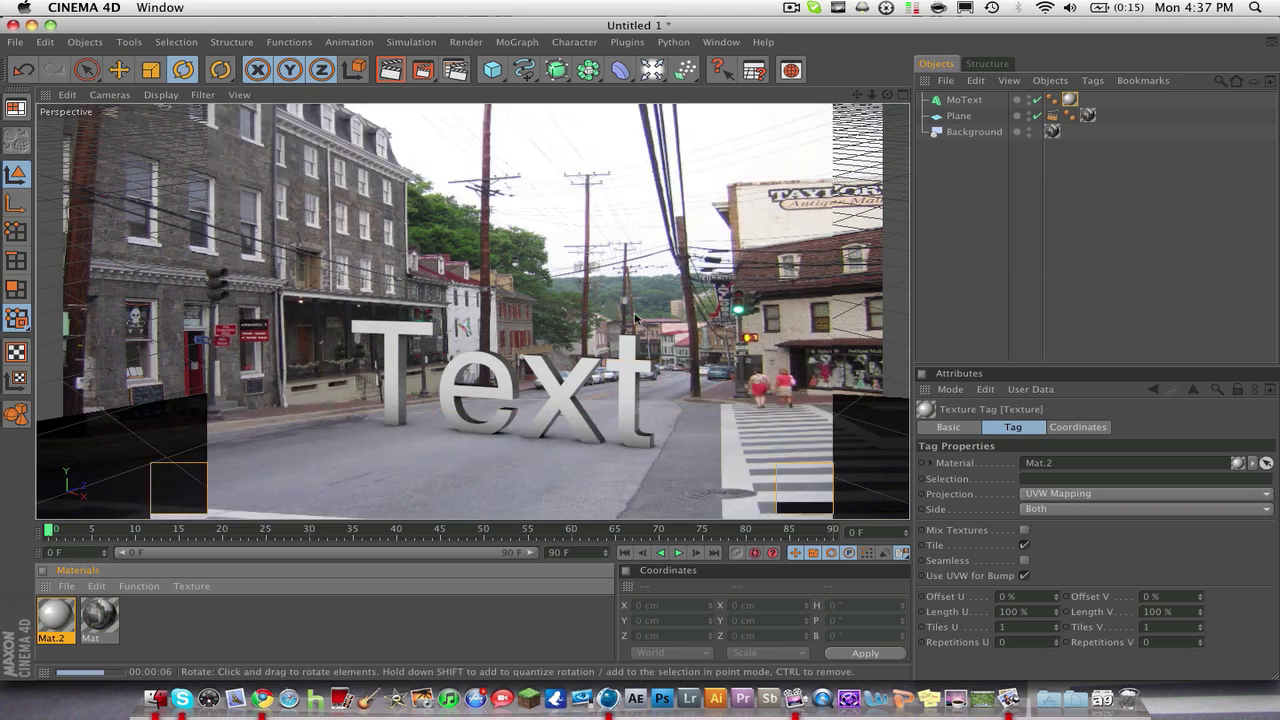
Step: Turn the text to about 97° heading, move it to about X -59.5, Y -182.5, Z -39.9 cm, and render the view
{"action": "left_click", "coordinate": [951, 101]}
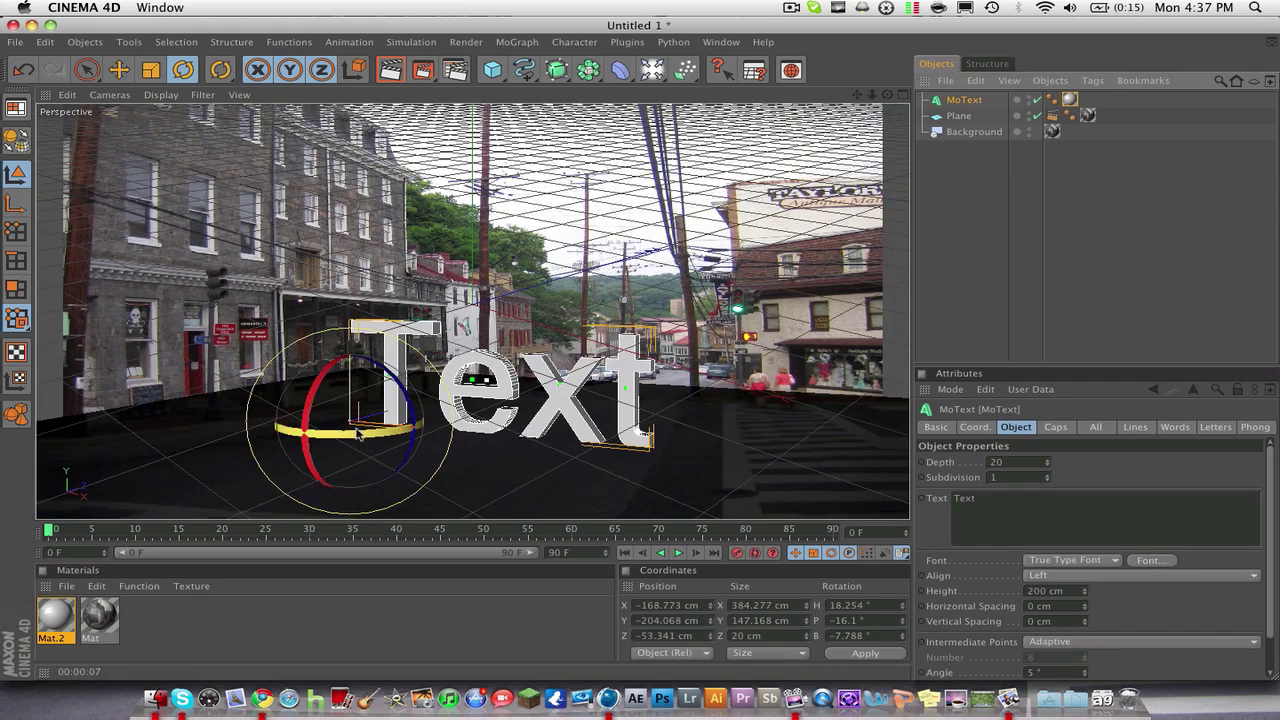
{"action": "left_click_drag", "start_coordinate": [358, 432], "coordinate": [678, 424]}
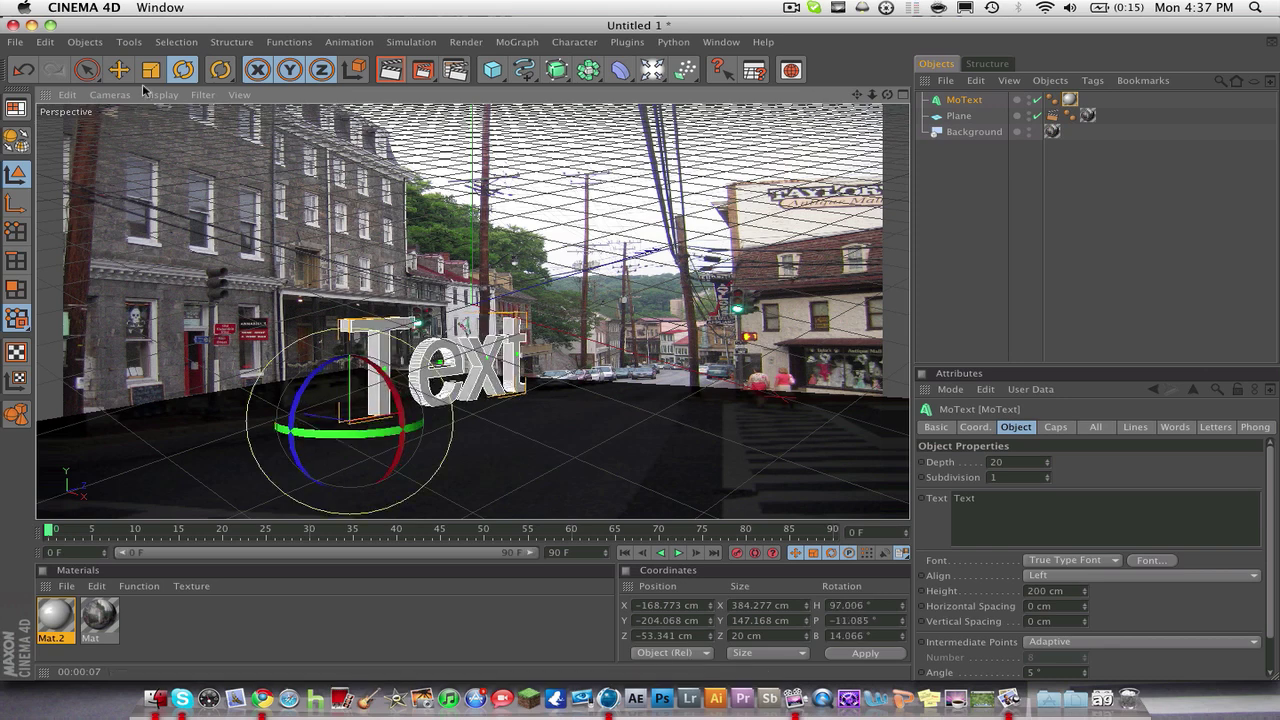
{"action": "key", "text": "e"}
{"action": "left_click_drag", "start_coordinate": [296, 411], "coordinate": [354, 423]}
{"action": "left_click", "coordinate": [390, 70]}
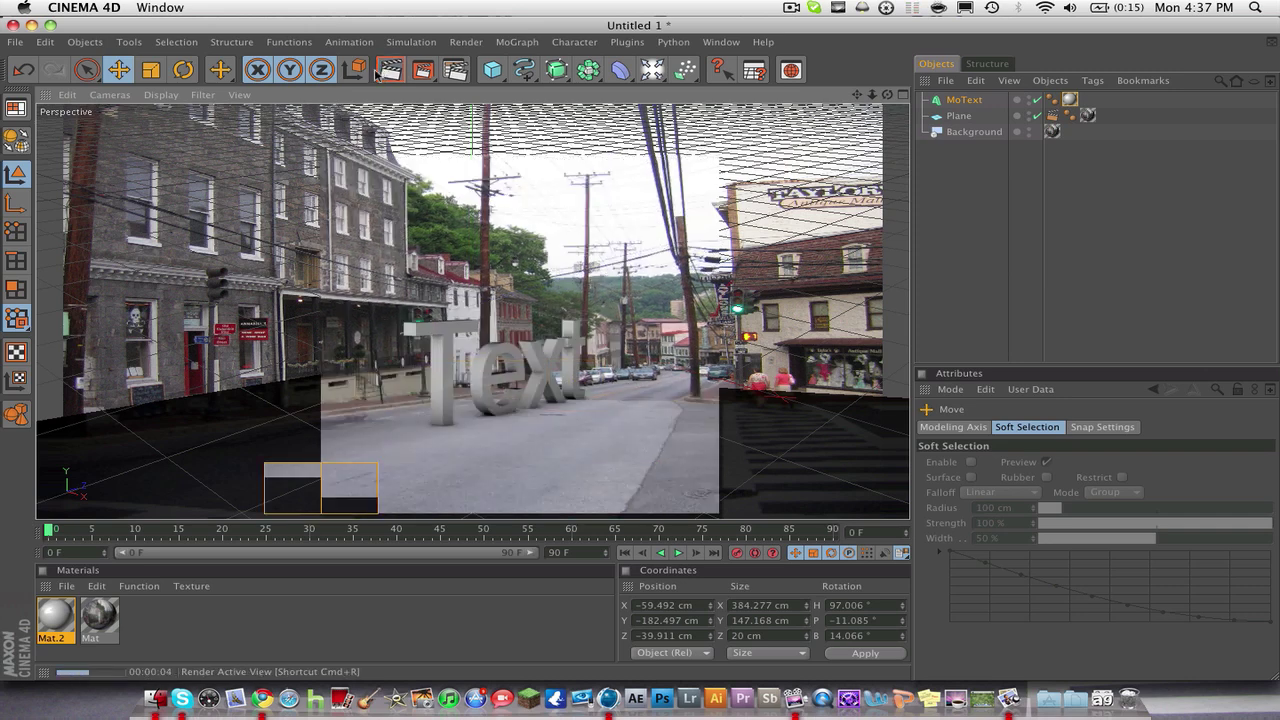
{"action": "left_click", "coordinate": [976, 251]}
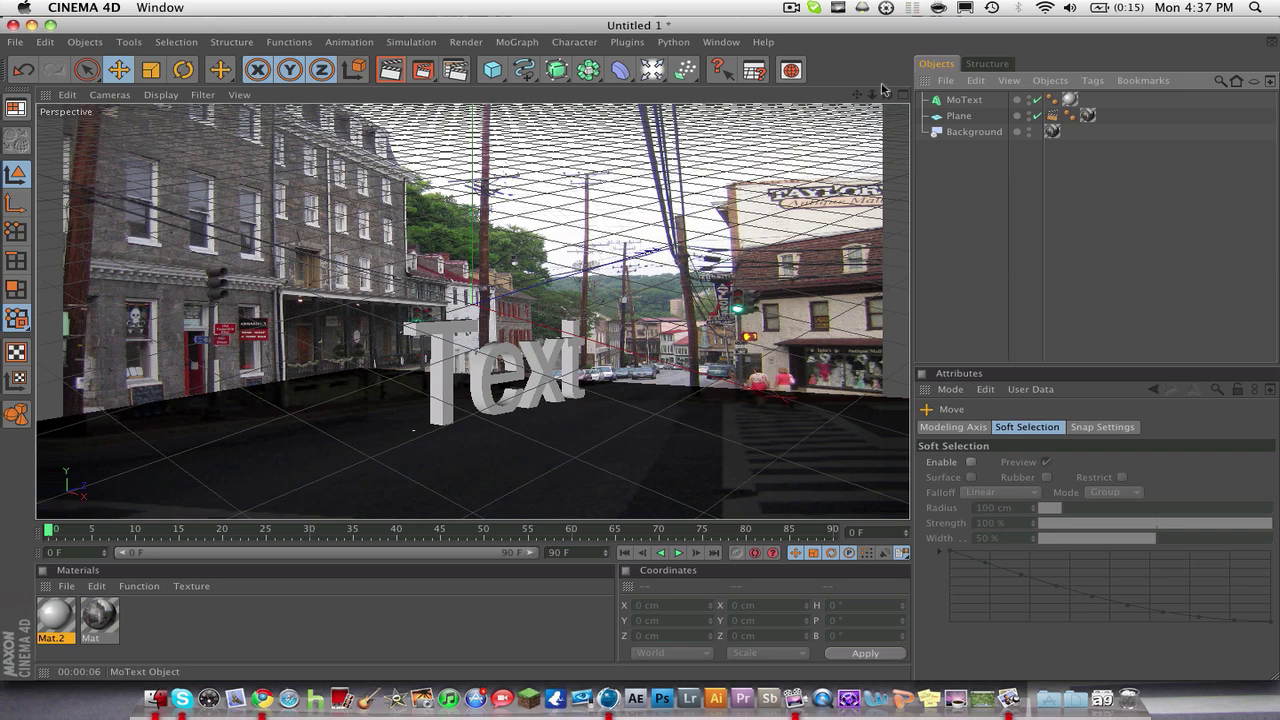
Step: Add an omni light, place it at about X 180.9, Y 122.4, Z 153.1 cm, and render the view
{"action": "left_click", "coordinate": [652, 69]}
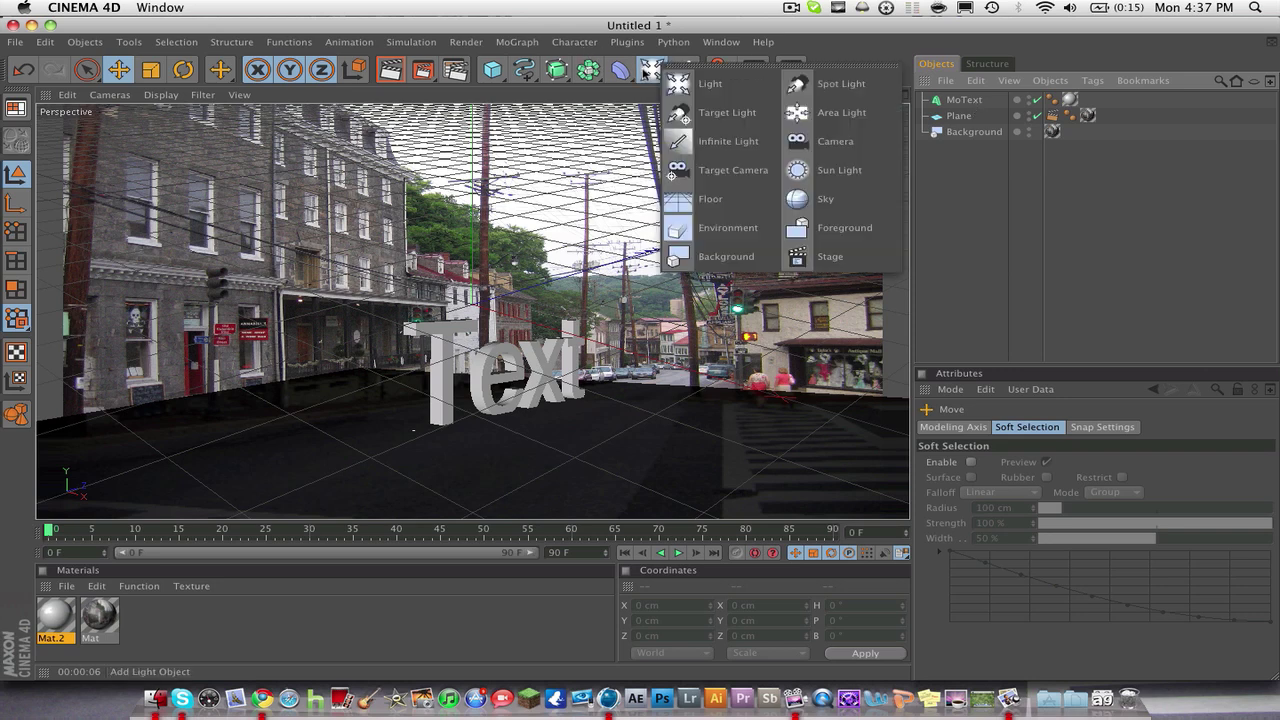
{"action": "left_click", "coordinate": [675, 84]}
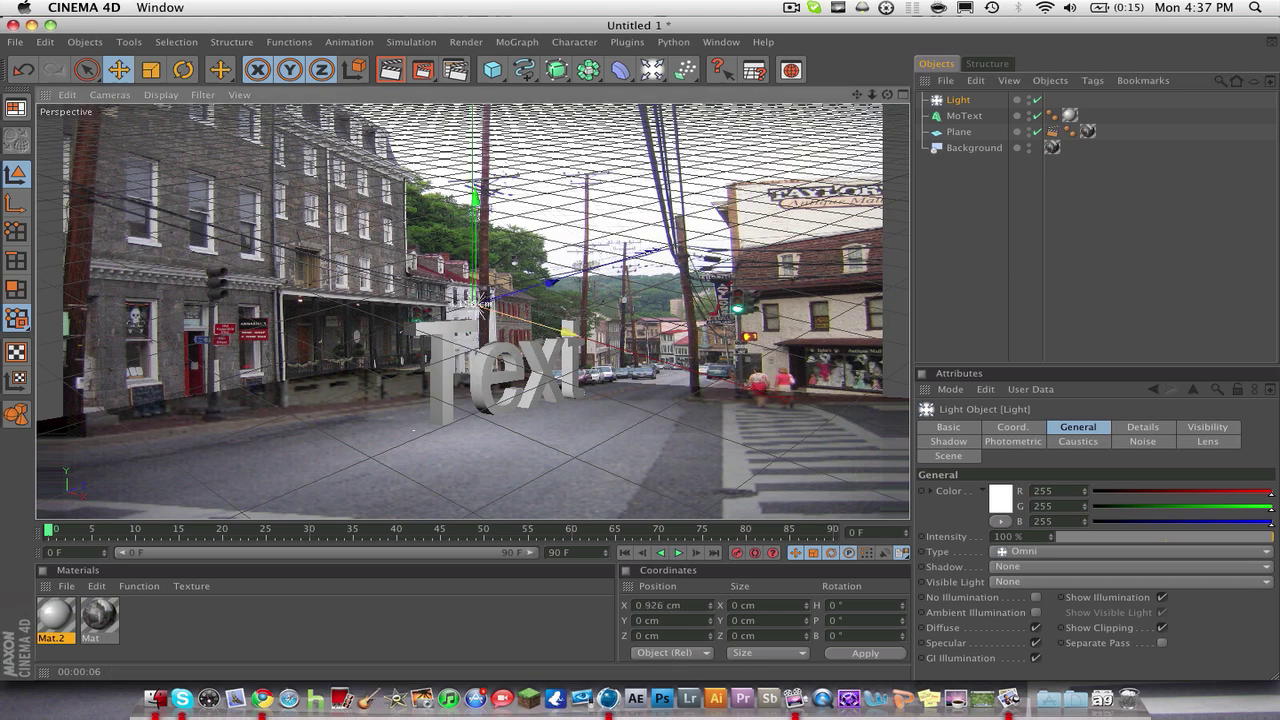
{"action": "left_click_drag", "start_coordinate": [621, 345], "coordinate": [648, 269]}
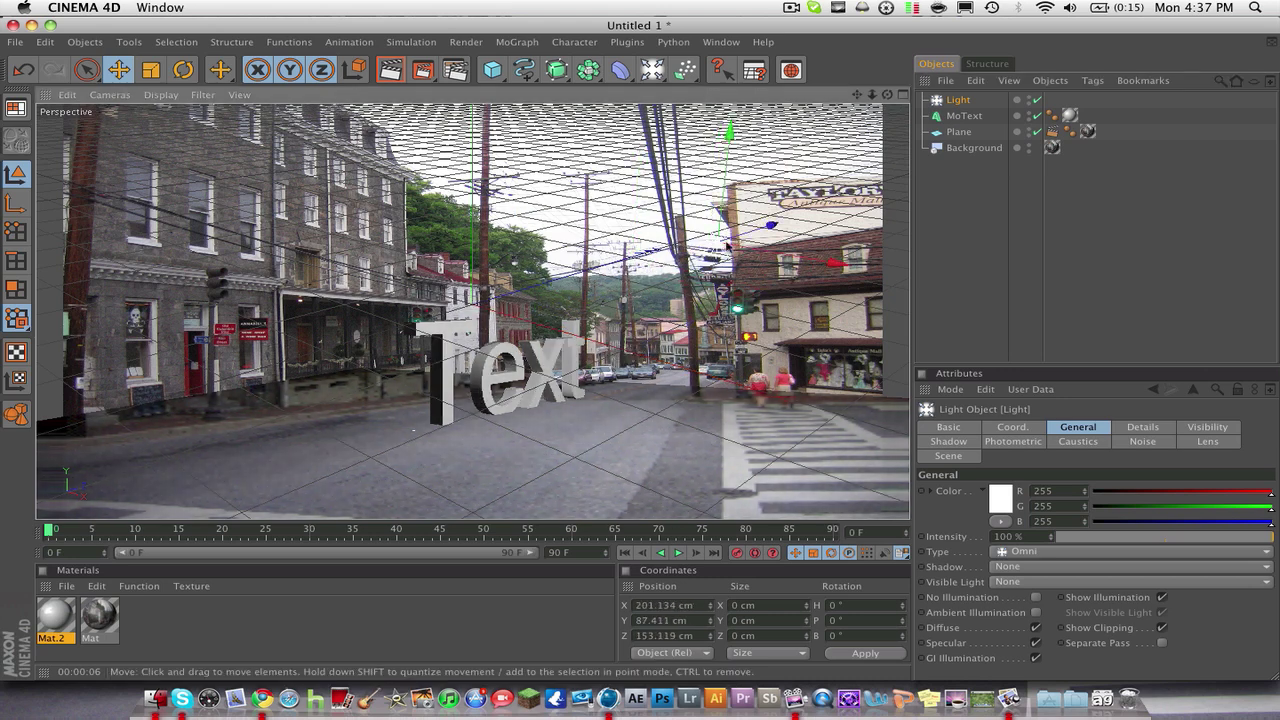
{"action": "left_click_drag", "start_coordinate": [738, 194], "coordinate": [518, 96]}
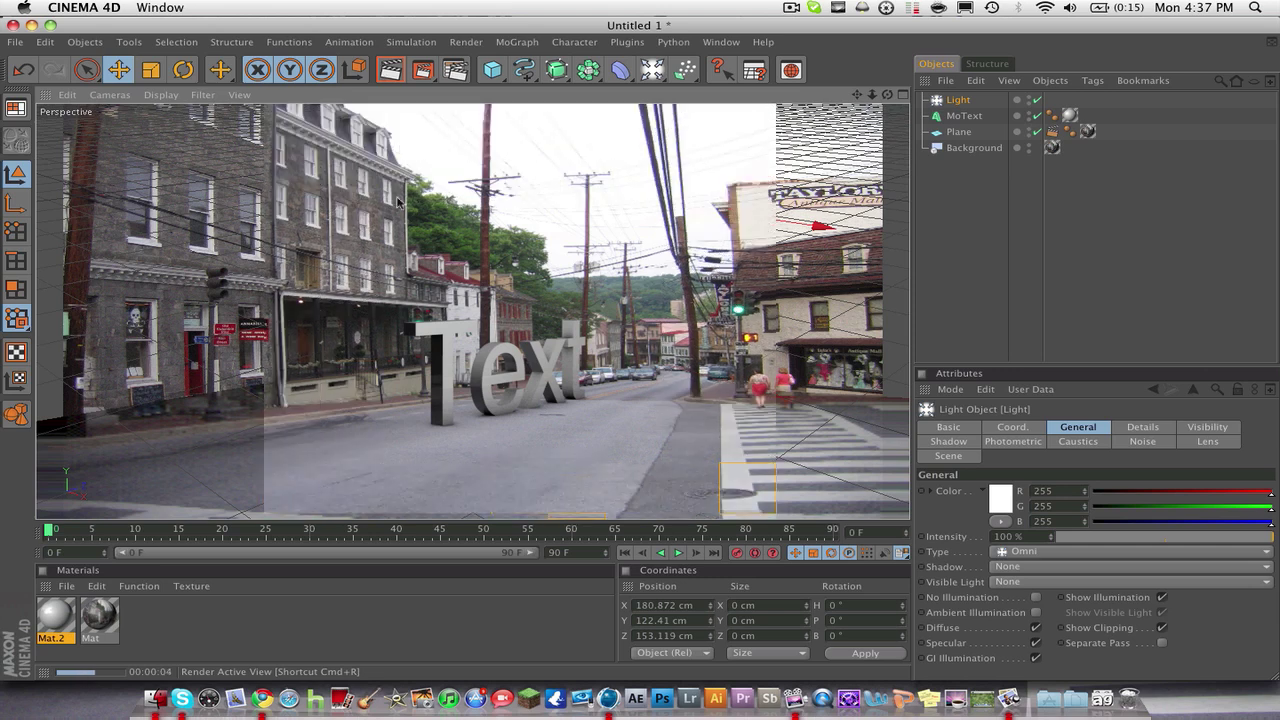
Step: Set the text material's reflection brightness to 60% and mix strength to 17%, and render the view
{"action": "double_click", "coordinate": [52, 615]}
{"action": "left_click", "coordinate": [322, 336]}
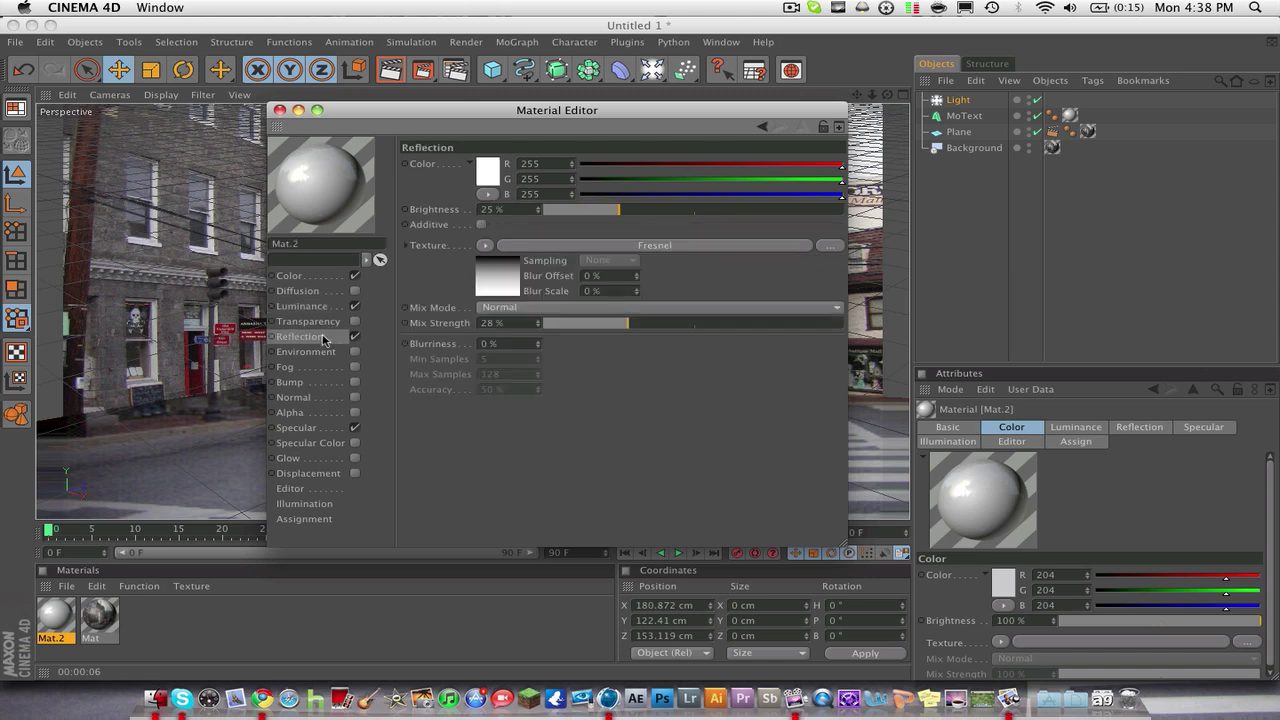
{"action": "left_click_drag", "start_coordinate": [695, 213], "coordinate": [781, 217]}
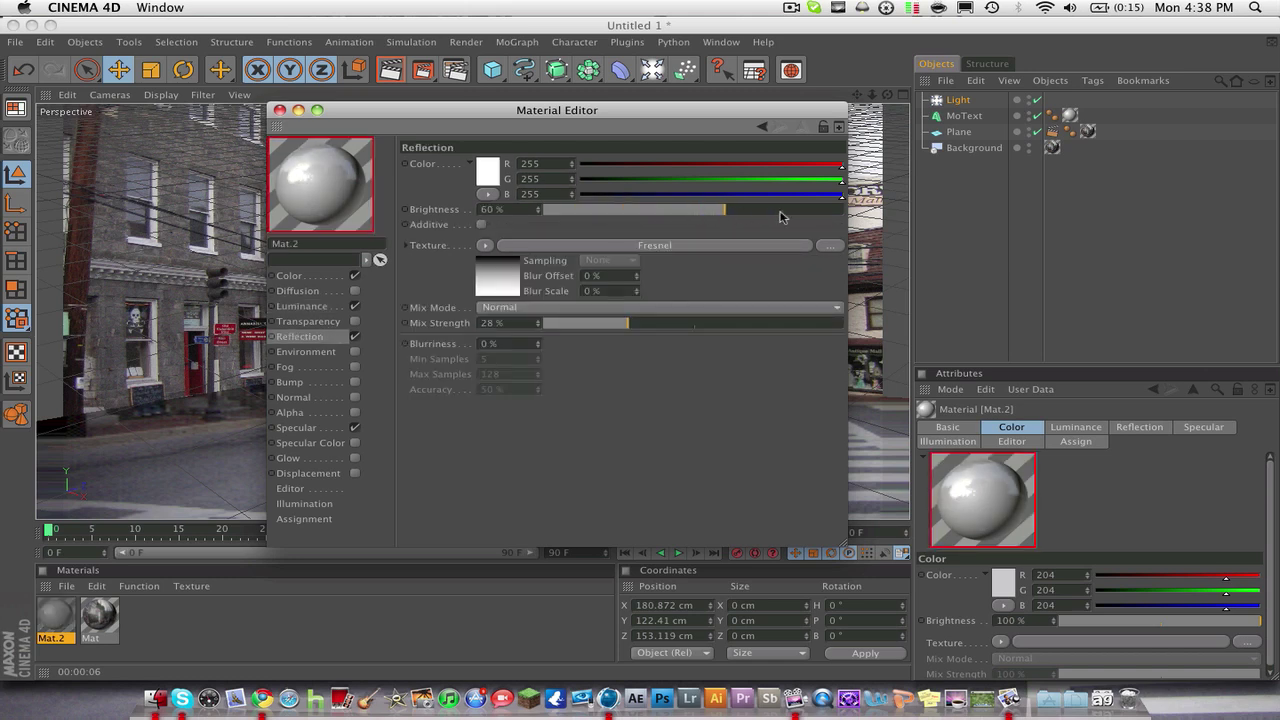
{"action": "left_click", "coordinate": [643, 323]}
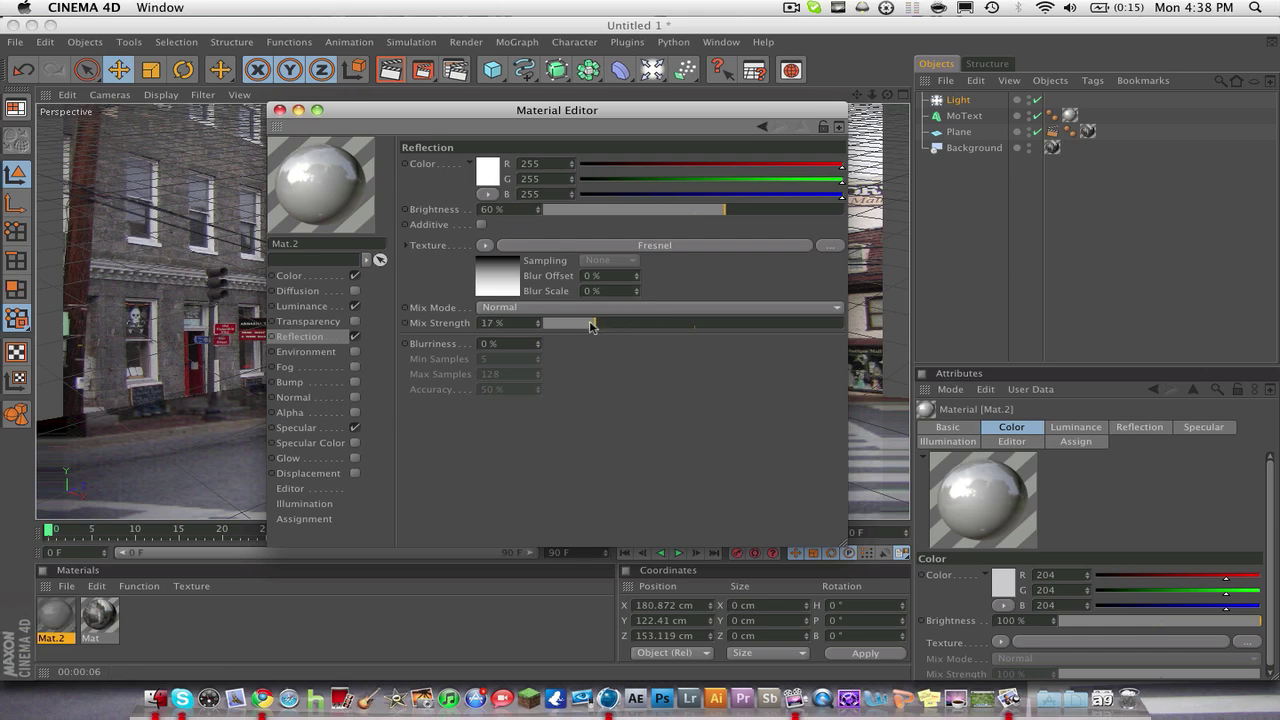
{"action": "left_click", "coordinate": [280, 110]}
{"action": "left_click", "coordinate": [390, 69]}
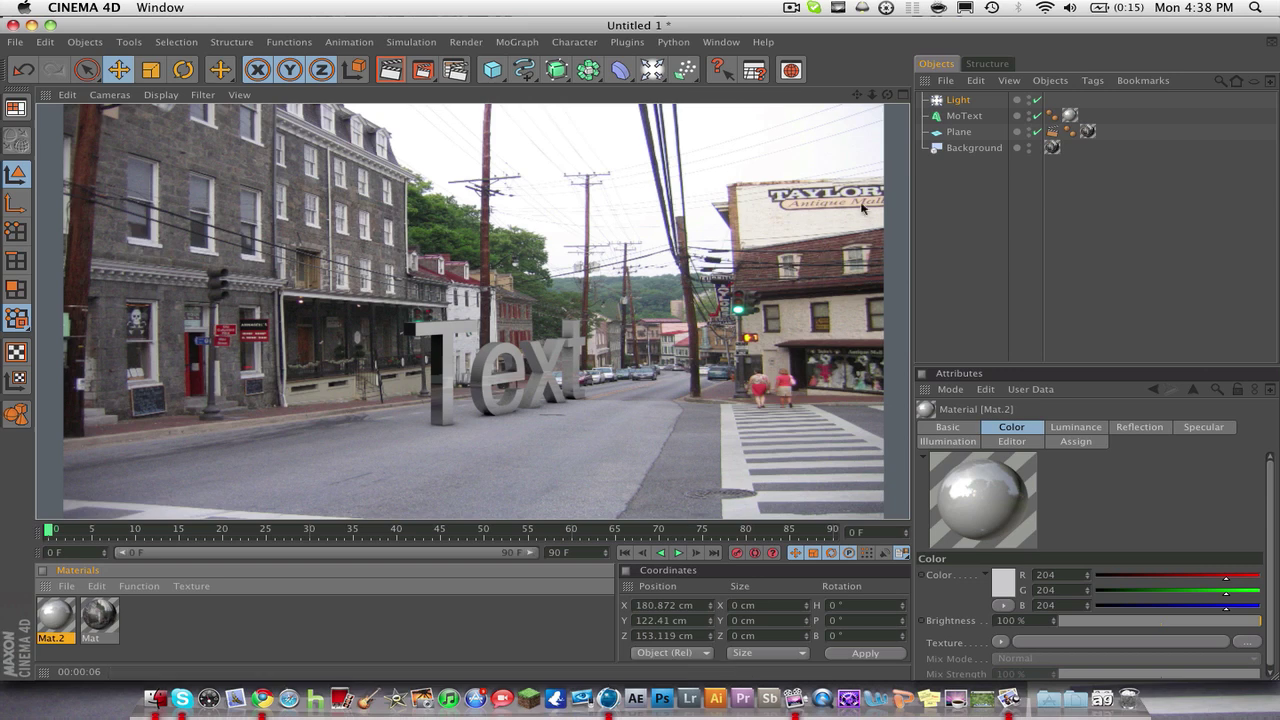
Step: Set the light's shadow type to Shadow Maps (Soft) and render the view
{"action": "left_click", "coordinate": [957, 100]}
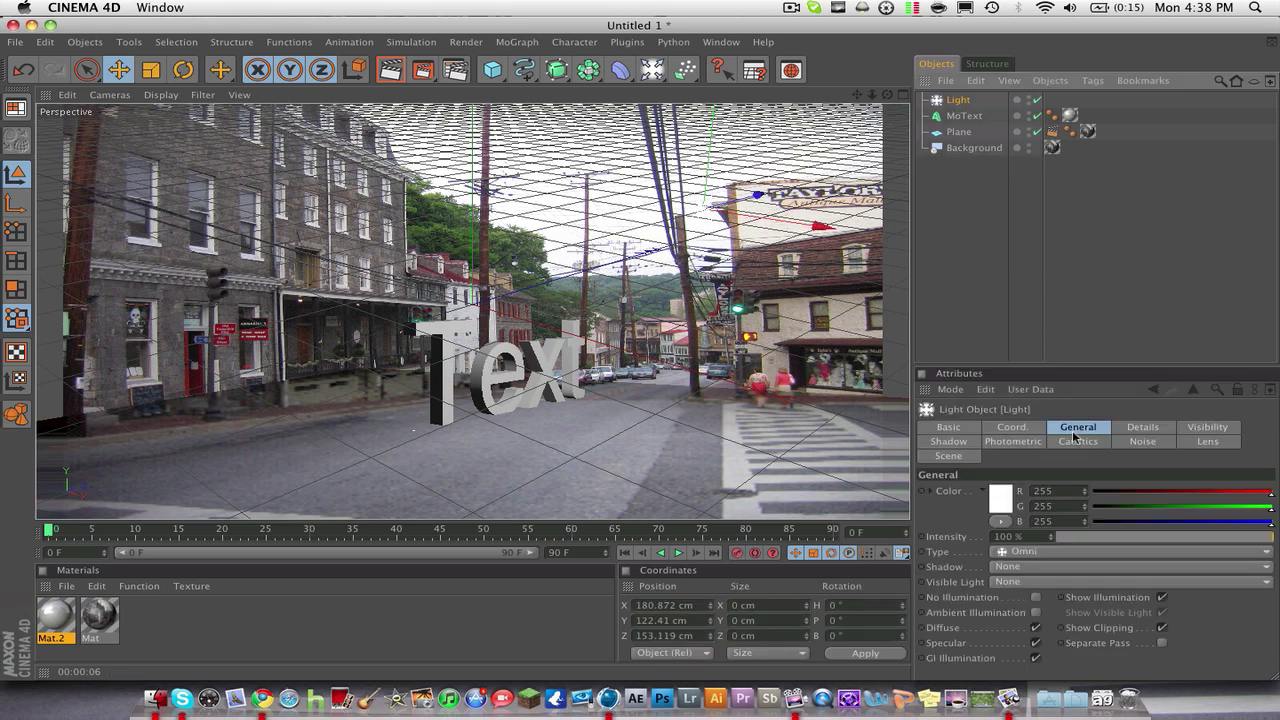
{"action": "left_click", "coordinate": [1008, 567]}
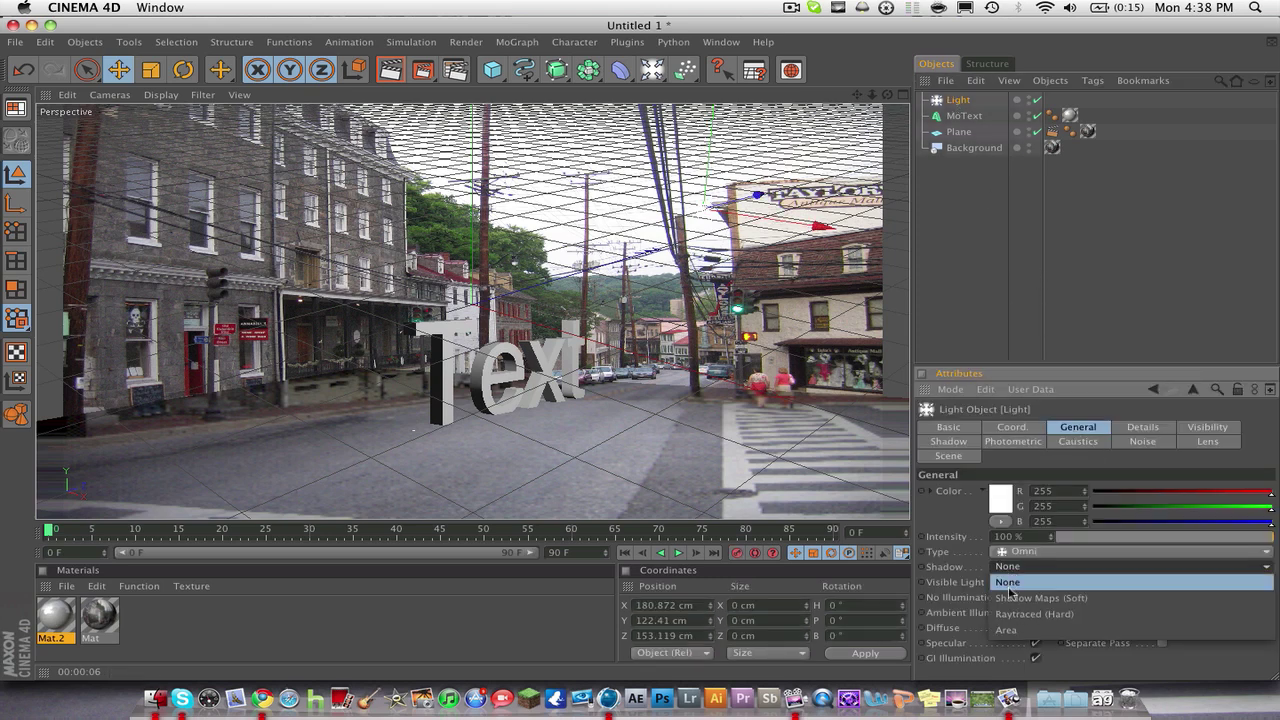
{"action": "left_click", "coordinate": [1081, 598]}
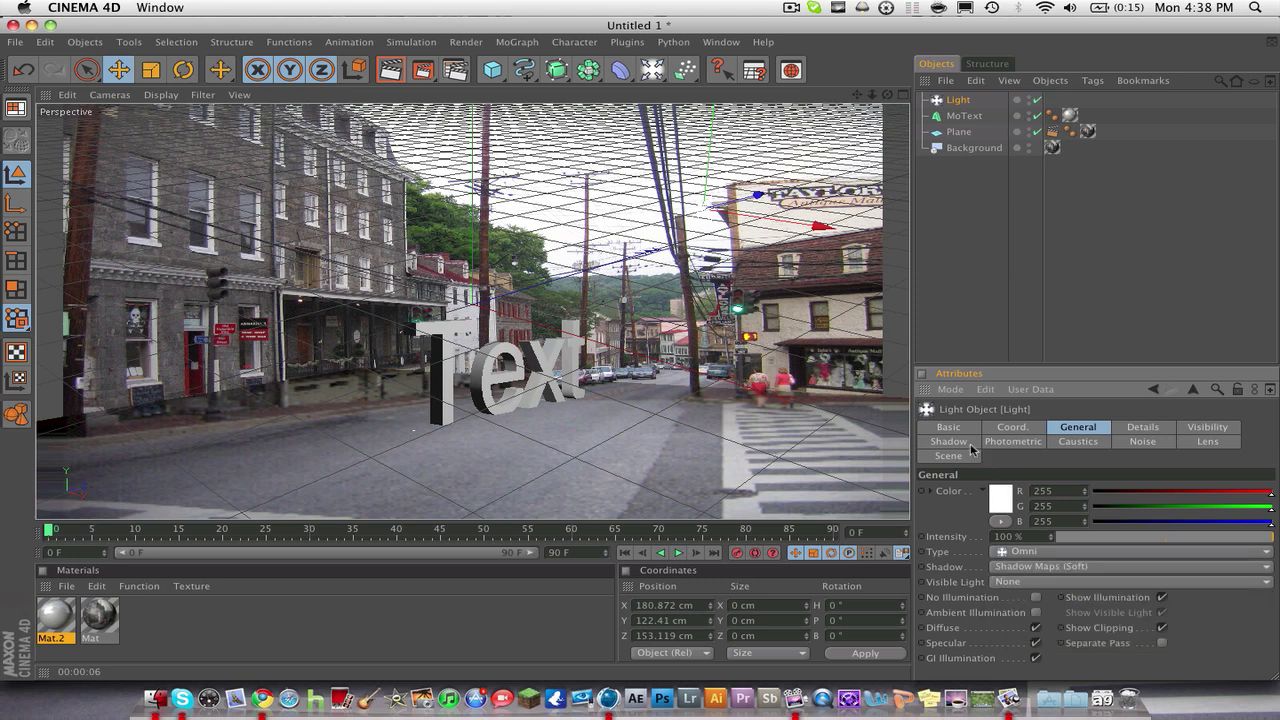
{"action": "left_click", "coordinate": [391, 72]}
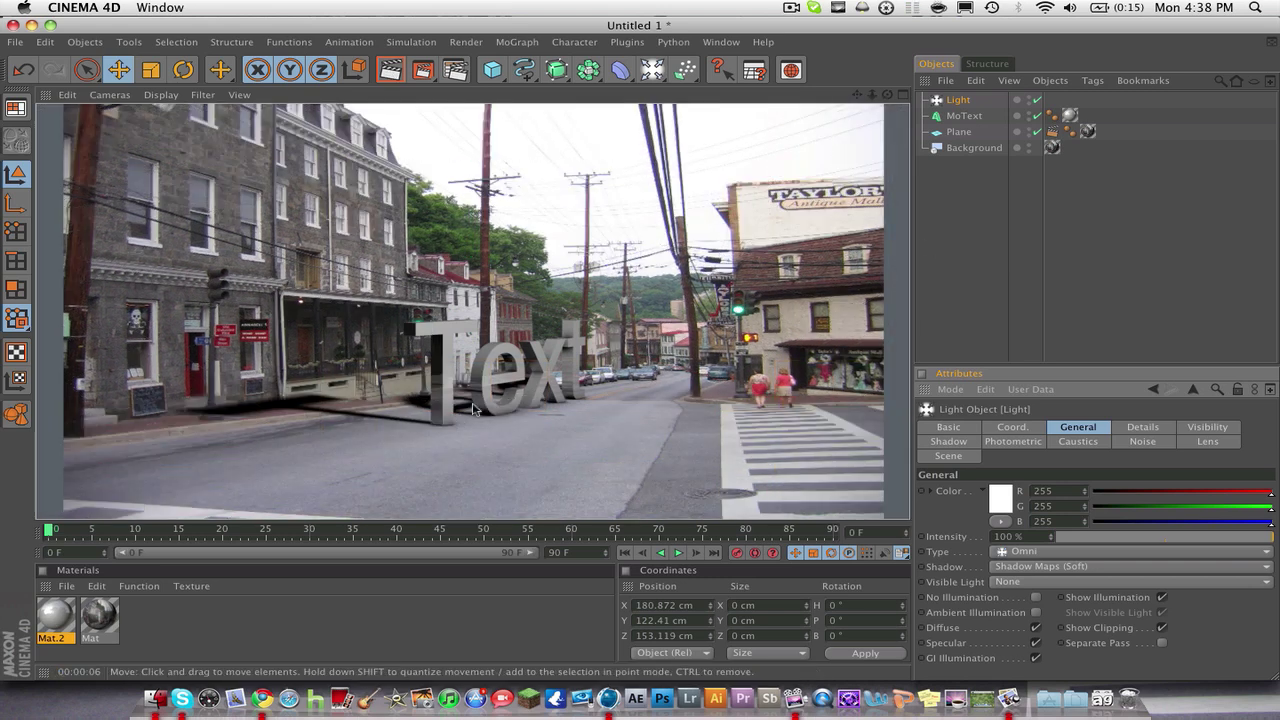
Step: Set the light's shadow density to 80% and the shadow map's Resolution X to 200, and render the view
{"action": "left_click", "coordinate": [963, 104]}
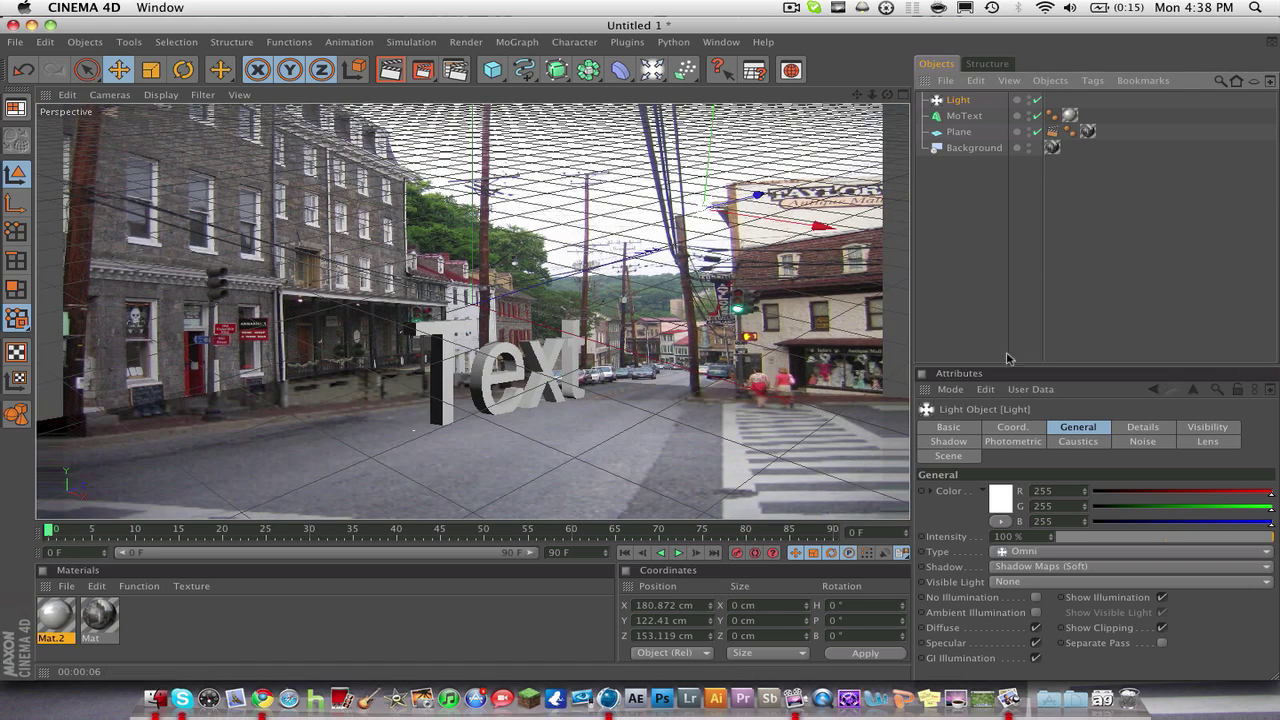
{"action": "left_click", "coordinate": [948, 441]}
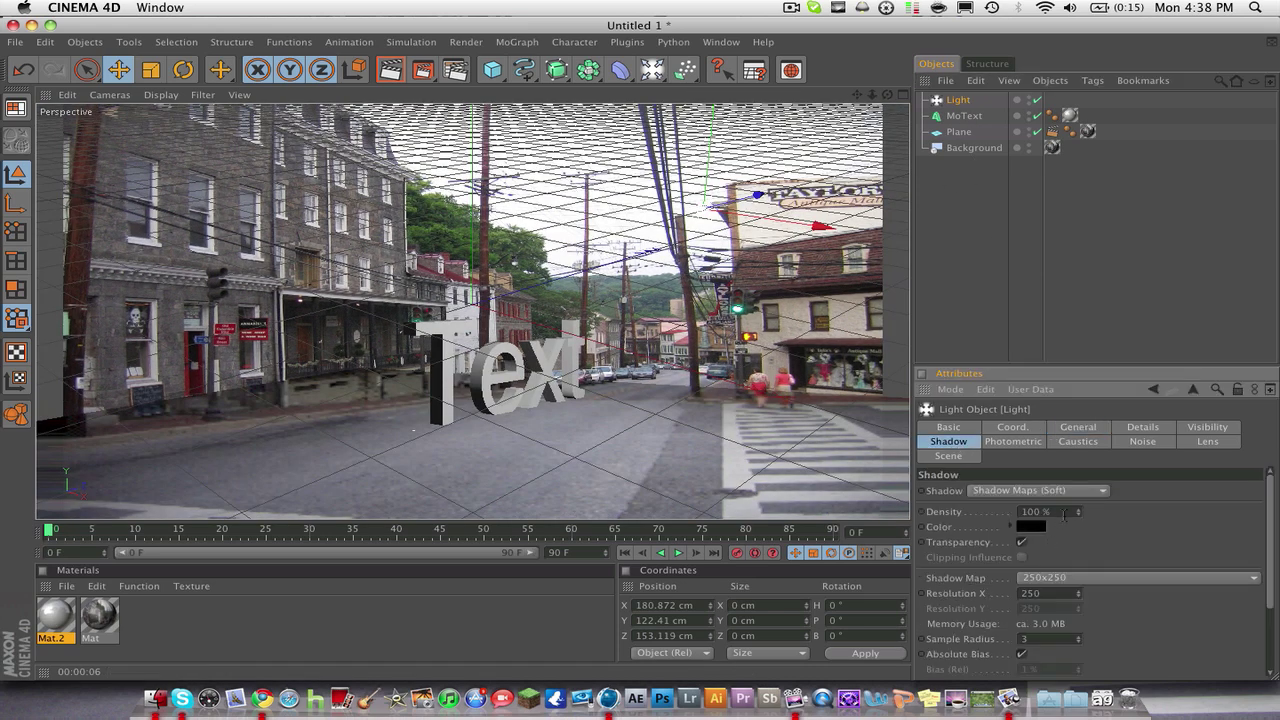
{"action": "left_click", "coordinate": [1064, 514]}
{"action": "type", "text": "80"}
{"action": "left_click", "coordinate": [1057, 592]}
{"action": "key", "text": "Return"}
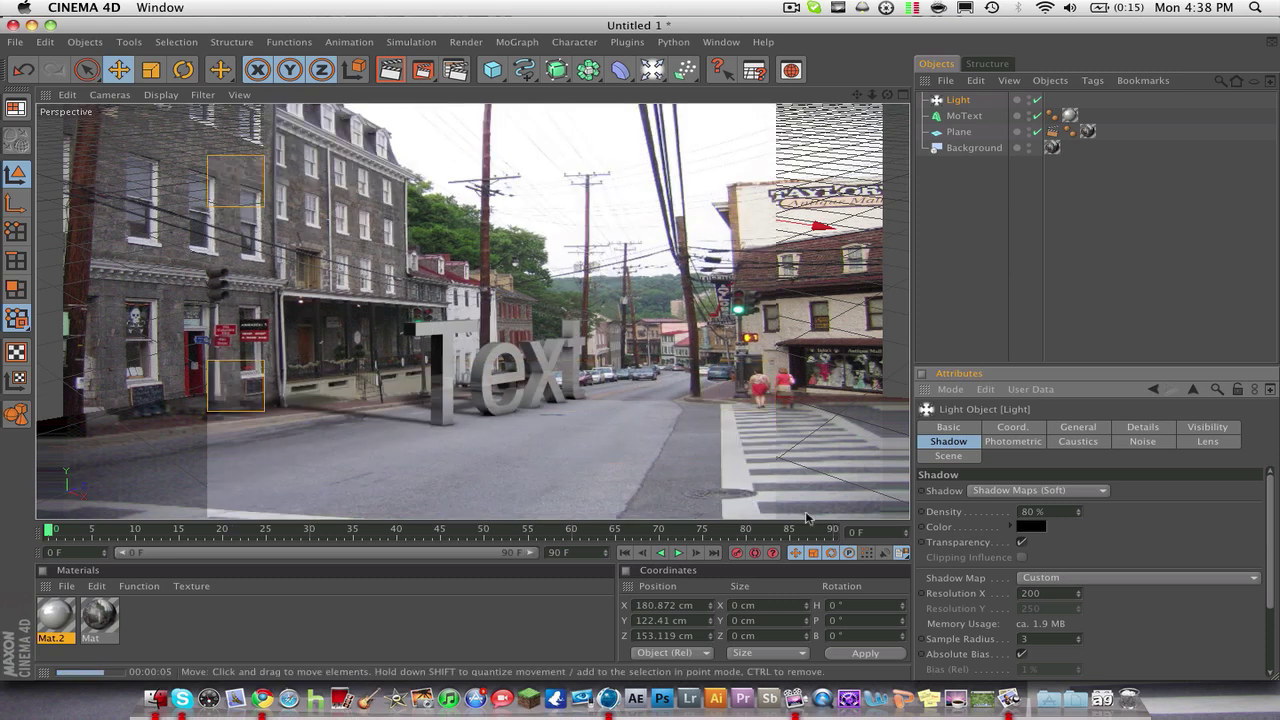
Step: Lower the shadow map's Resolution X to 100 and render the view
{"action": "left_click", "coordinate": [1050, 593]}
{"action": "type", "text": "1"}
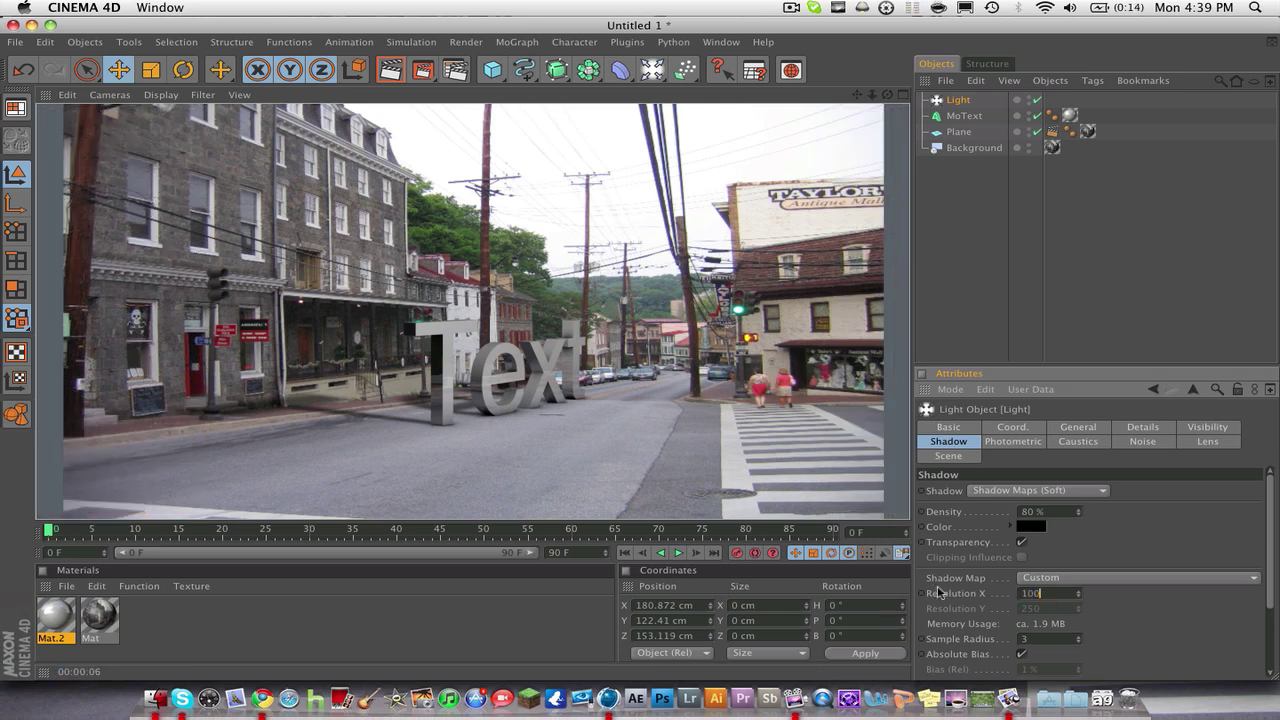
{"action": "key", "text": "Return"}
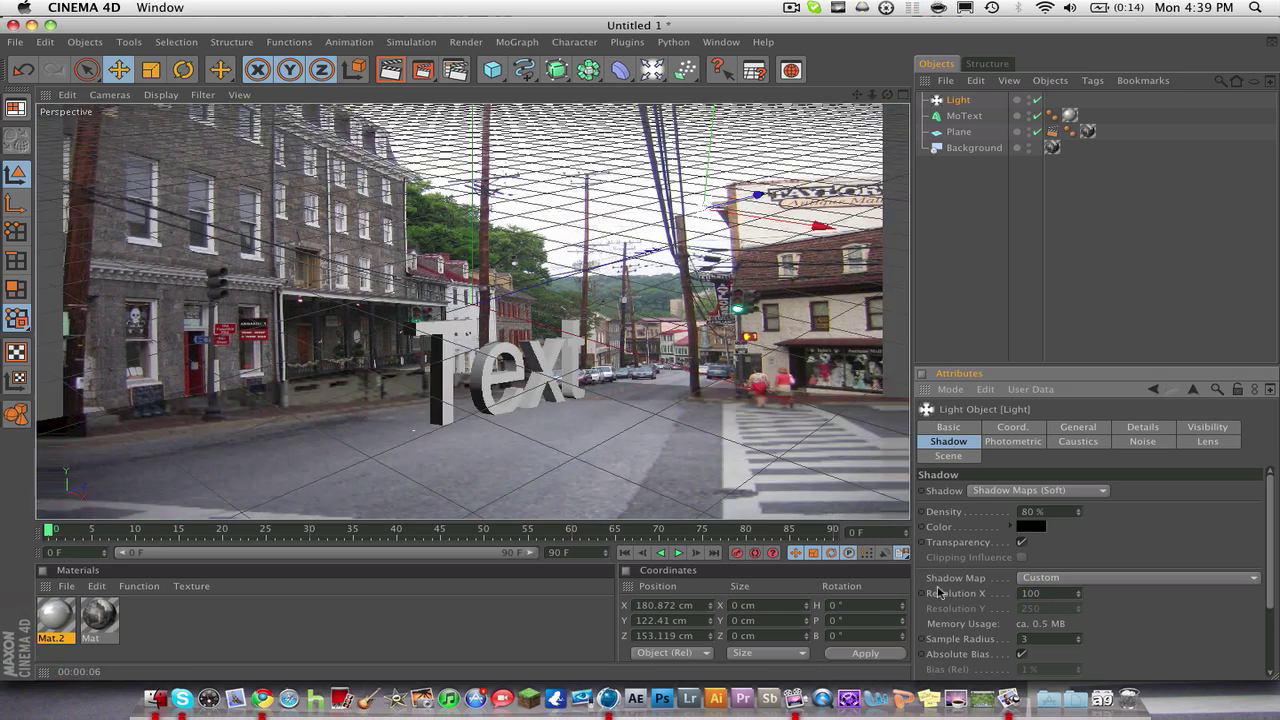
{"action": "left_click", "coordinate": [391, 69]}
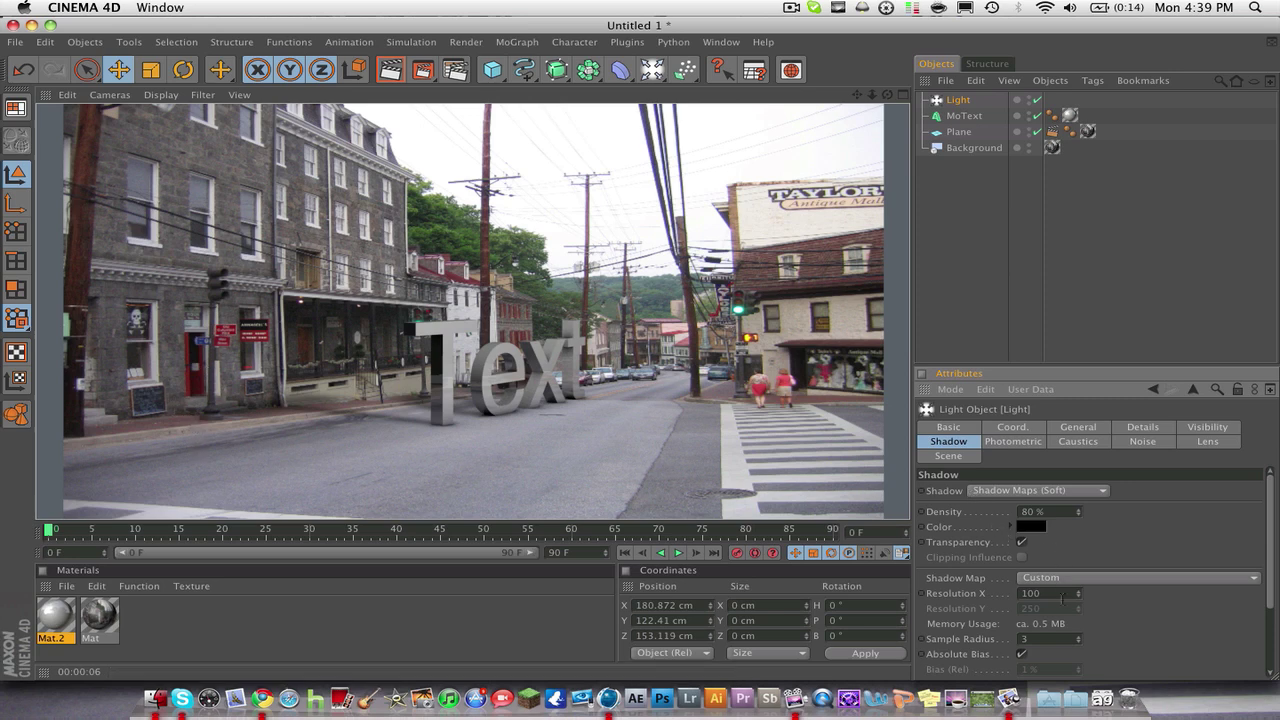
Step: Render the view with the light's shadow map Resolution X set to 50, and again with it set to 70
{"action": "left_click", "coordinate": [1059, 593]}
{"action": "key", "text": "Return"}
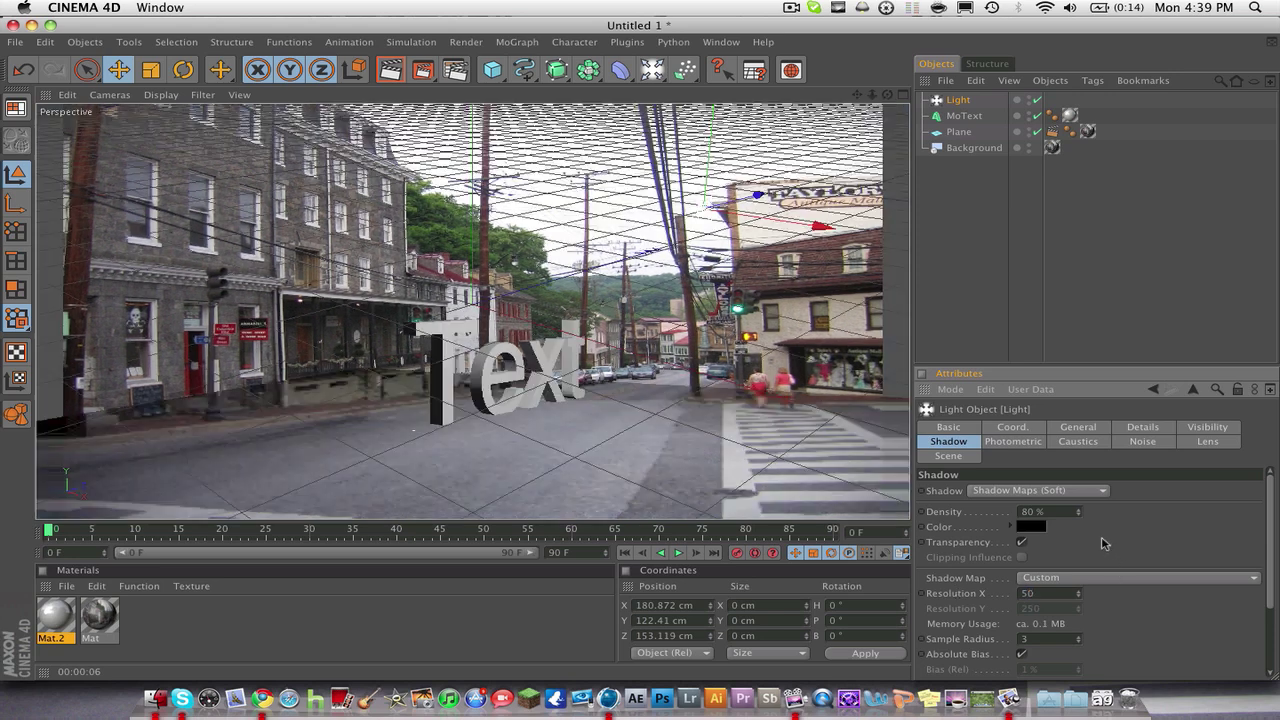
{"action": "left_click", "coordinate": [385, 72]}
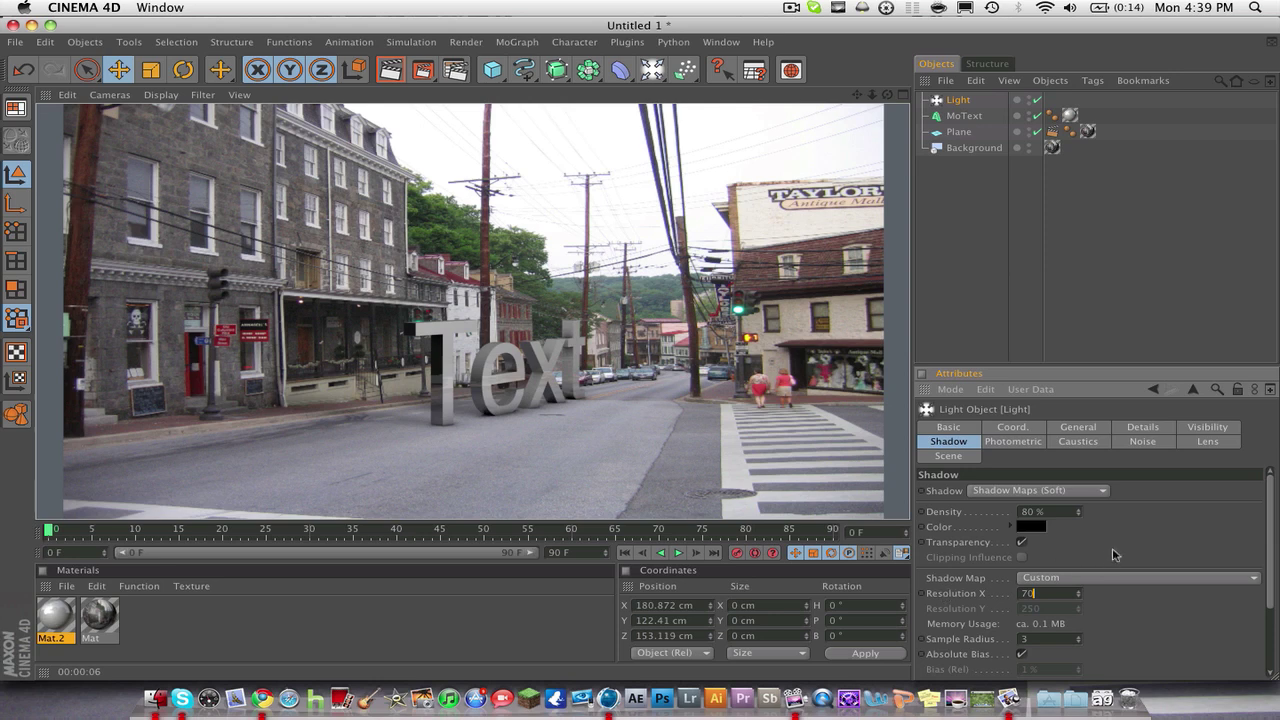
{"action": "key", "text": "Return"}
{"action": "left_click", "coordinate": [390, 72]}
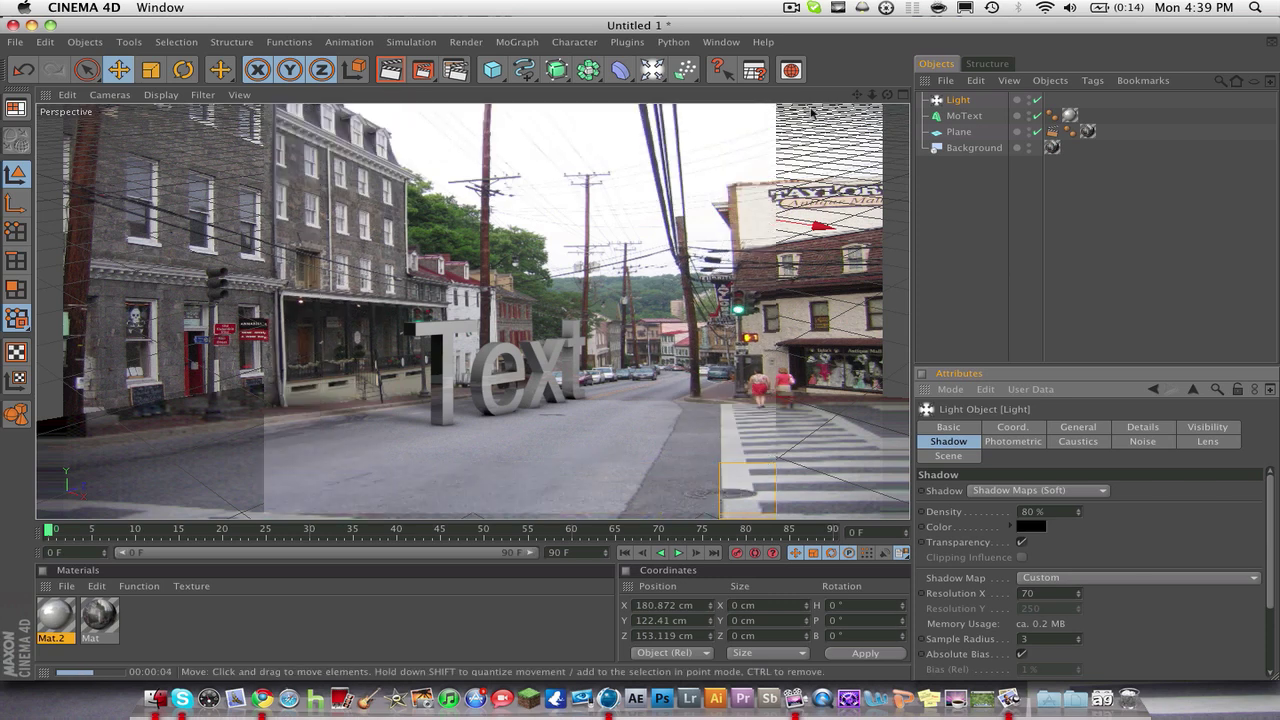
Step: Raise the text slightly, to a Y position of about -176 cm, and render the view
{"action": "left_click", "coordinate": [964, 116]}
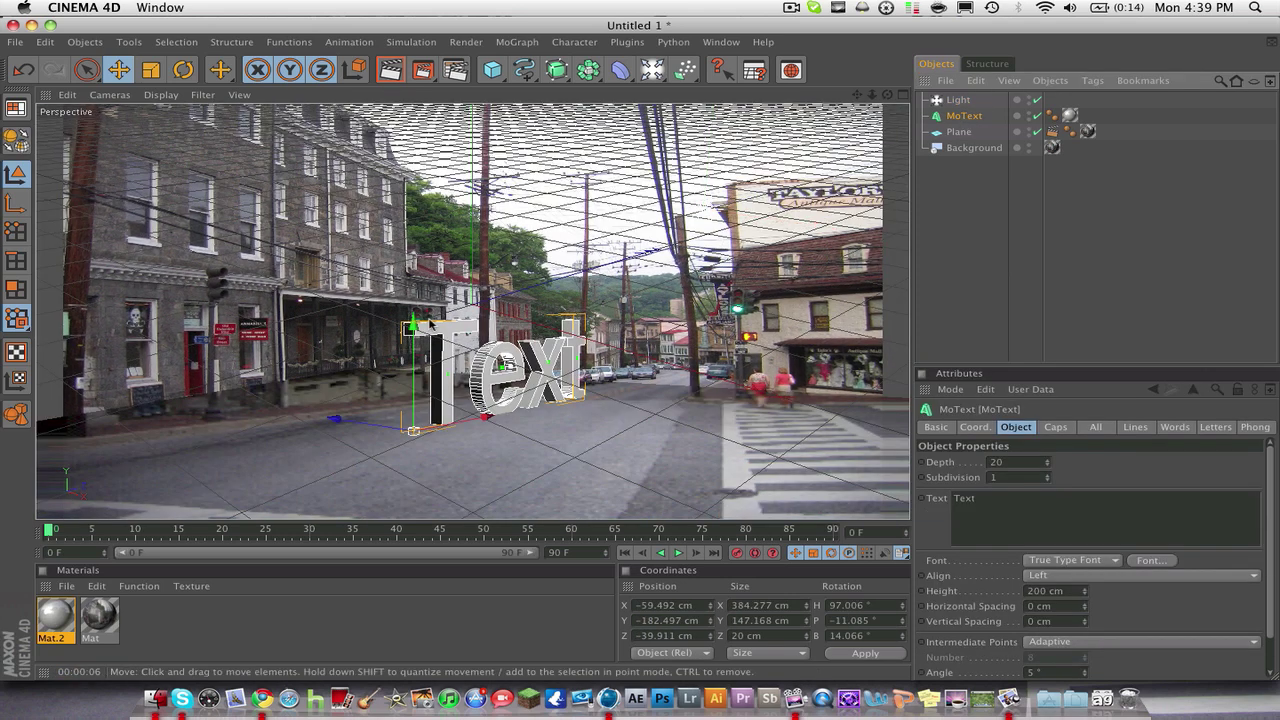
{"action": "left_click_drag", "start_coordinate": [416, 326], "coordinate": [416, 320]}
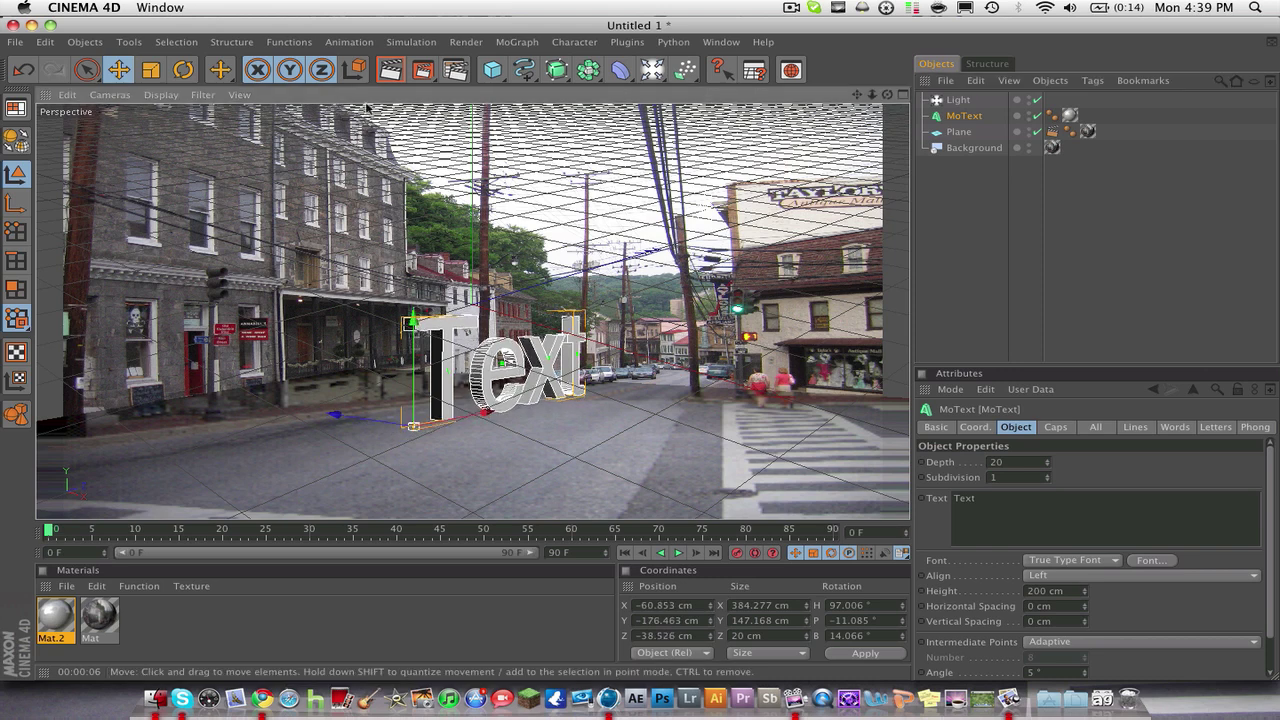
{"action": "left_click", "coordinate": [390, 69]}
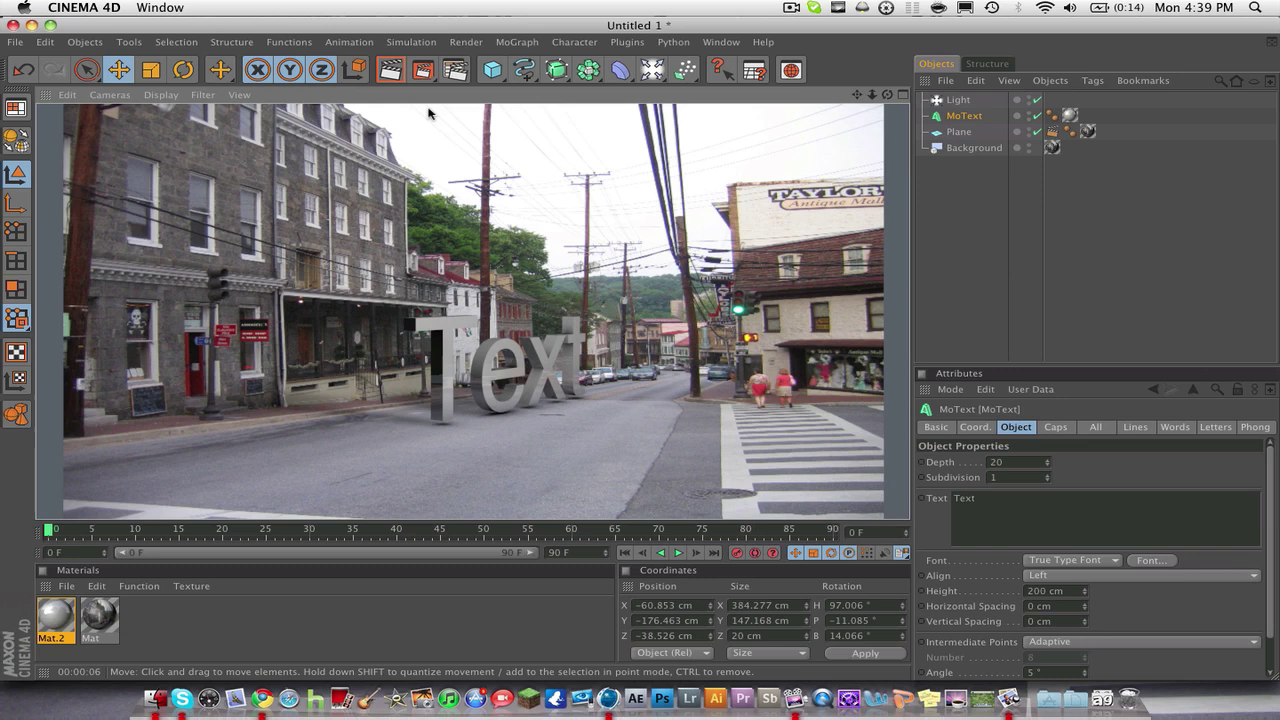
Step: Shift the ambient occlusion gradient's midpoint towards white, set Maximum Ray Length to 141.4 cm and Contrast to 39%, and render the view
{"action": "left_click", "coordinate": [452, 70]}
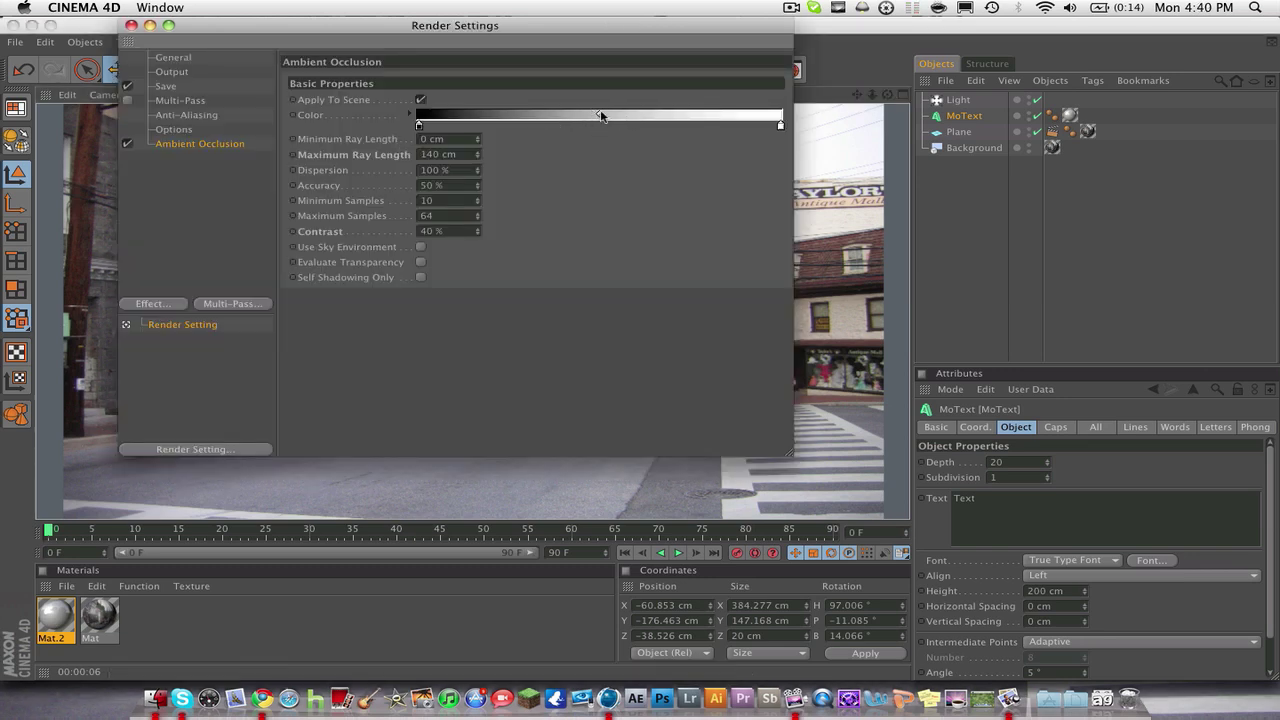
{"action": "left_click_drag", "start_coordinate": [598, 117], "coordinate": [668, 117]}
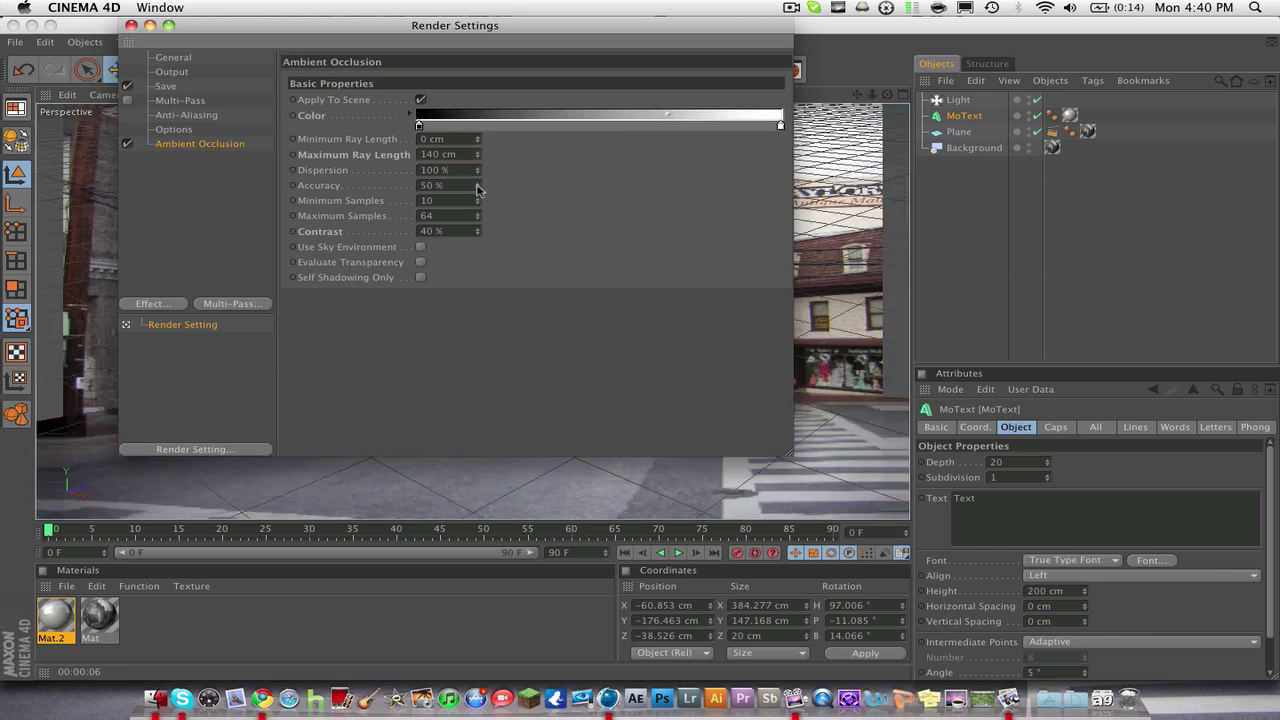
{"action": "left_click_drag", "start_coordinate": [480, 160], "coordinate": [480, 157]}
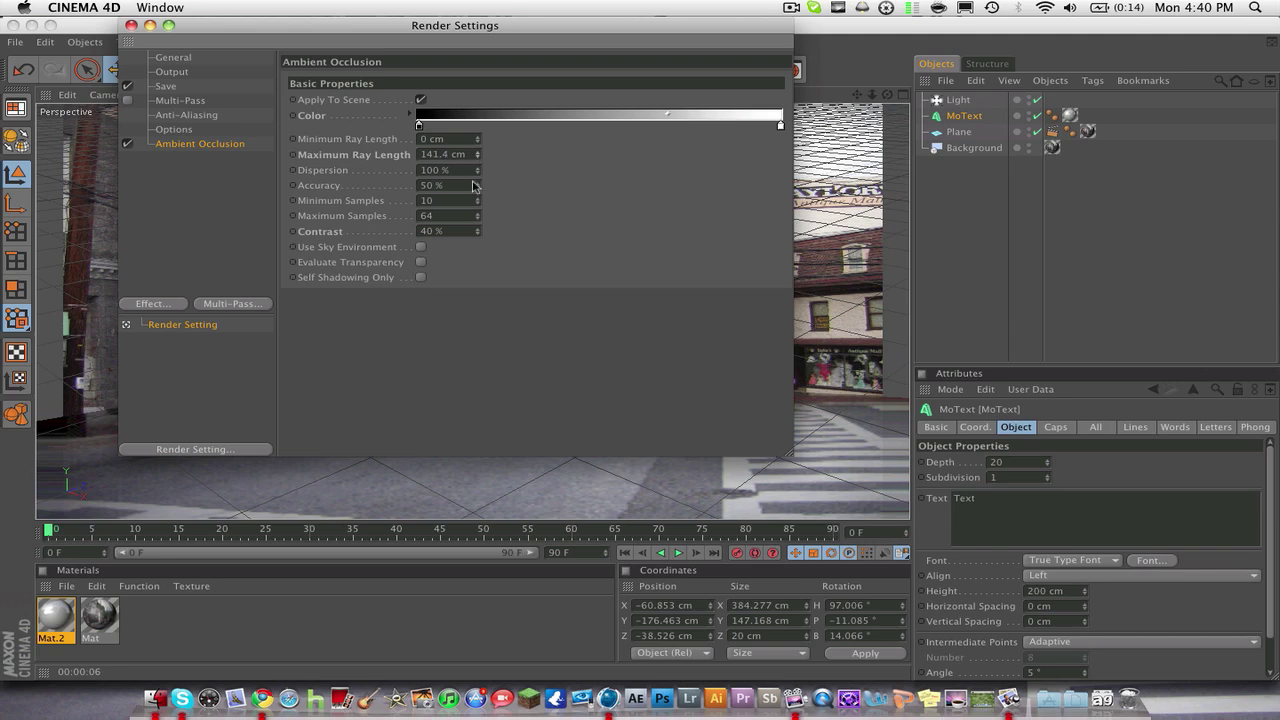
{"action": "left_click_drag", "start_coordinate": [480, 233], "coordinate": [480, 238]}
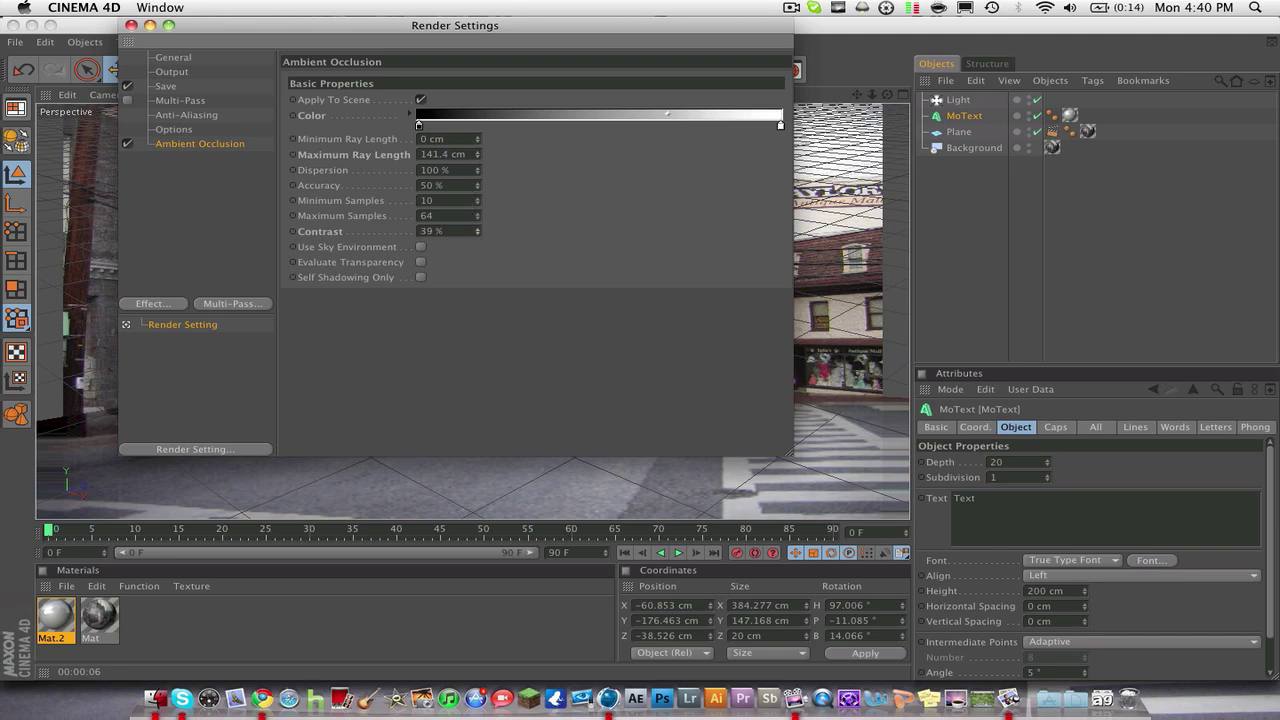
{"action": "left_click", "coordinate": [132, 25]}
{"action": "left_click", "coordinate": [390, 69]}
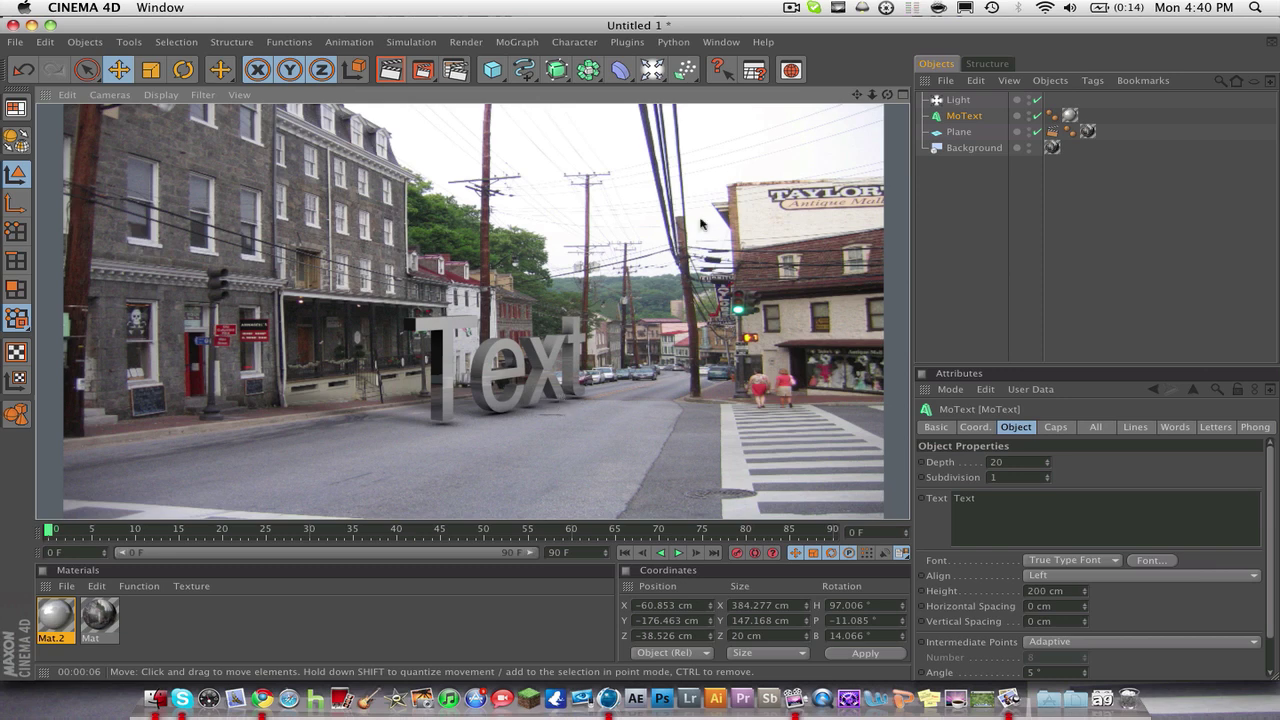
Step: Lower the text about 42 cm along its vertical axis so it sinks into the ground plane, and render the view
{"action": "left_click", "coordinate": [953, 136], "text": "shift"}
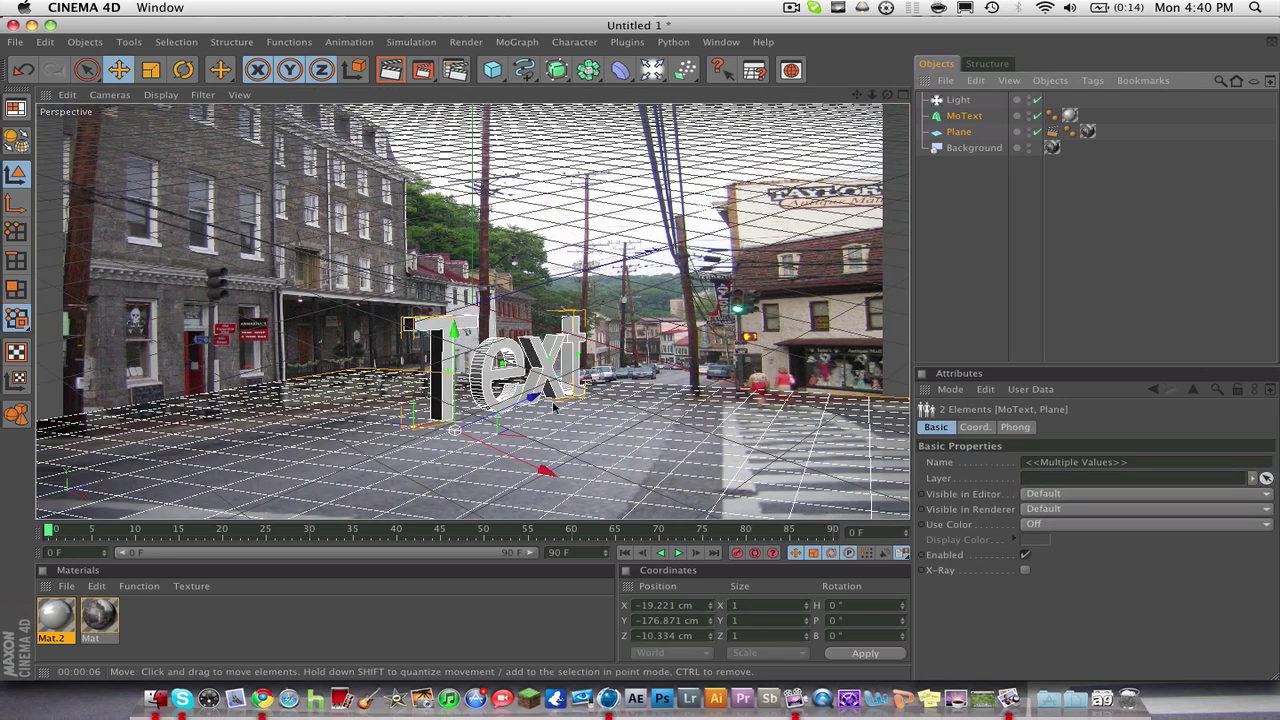
{"action": "left_click", "coordinate": [975, 185]}
{"action": "left_click", "coordinate": [958, 134]}
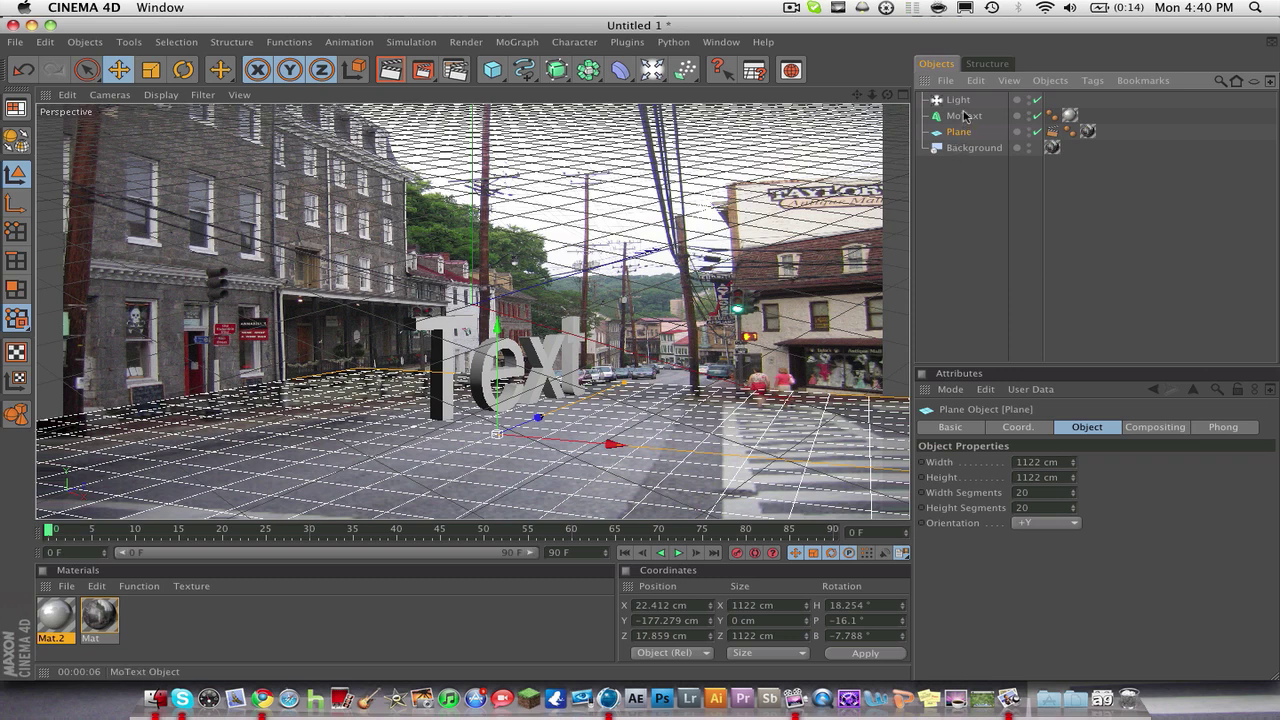
{"action": "left_click", "coordinate": [965, 117]}
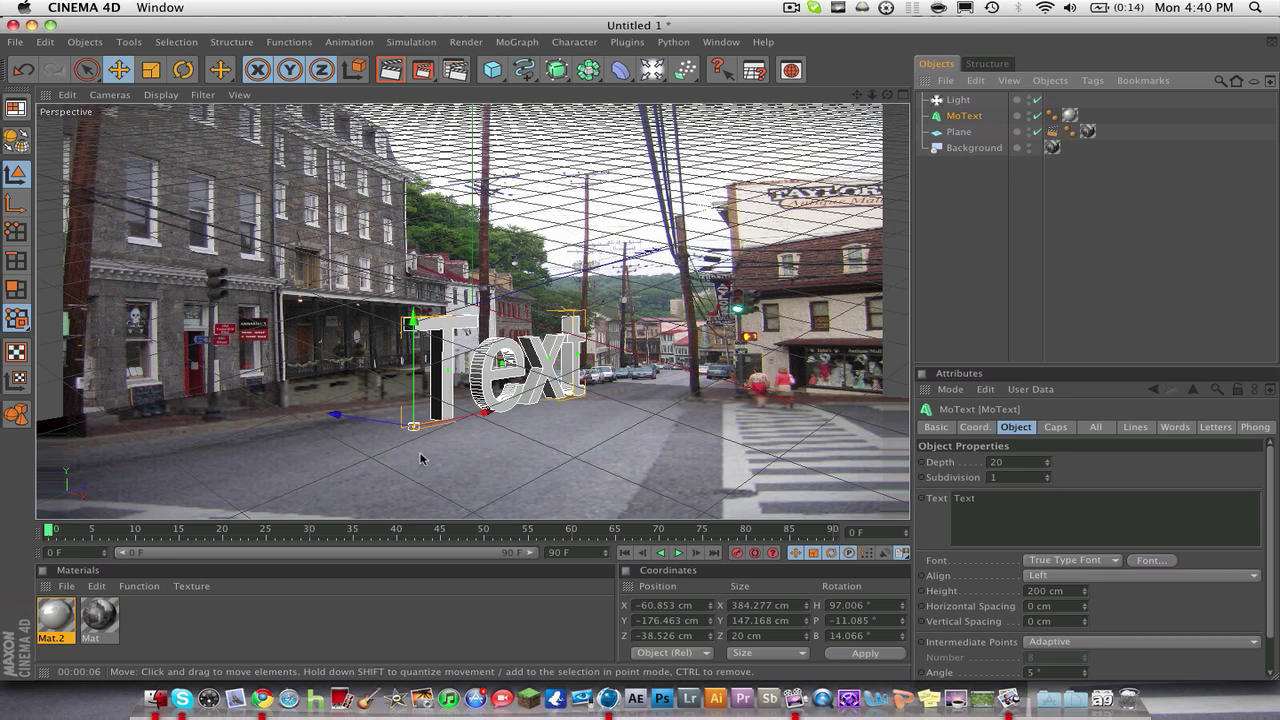
{"action": "left_click_drag", "start_coordinate": [411, 322], "coordinate": [412, 352]}
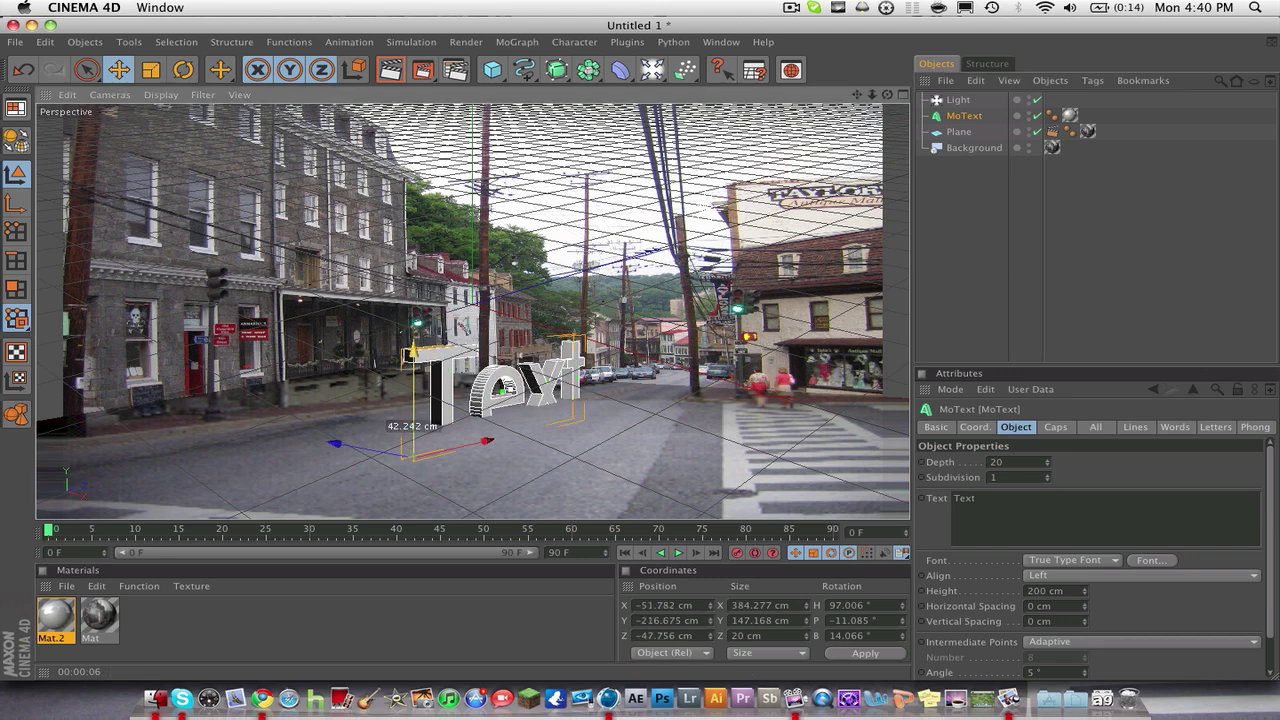
{"action": "left_click", "coordinate": [389, 70]}
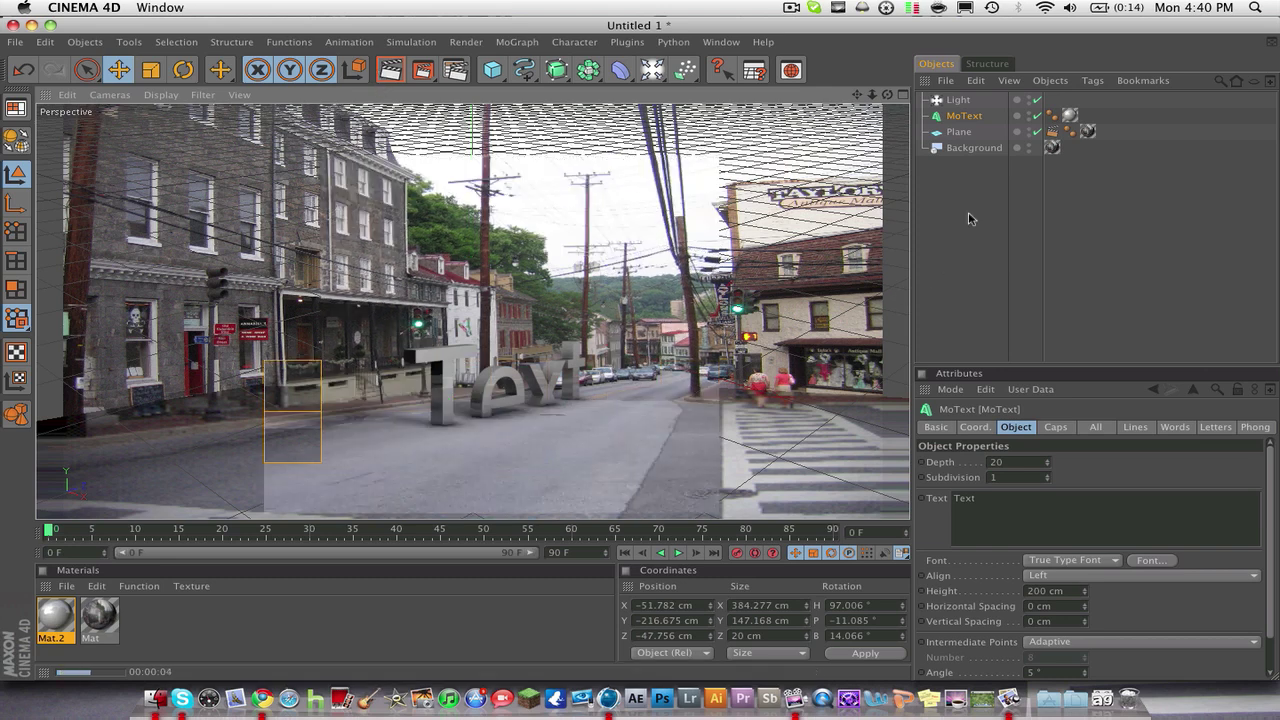
Step: Raise the text to a Y position of about -169 cm, rotate it to a heading of about 88°, and render the view
{"action": "left_click", "coordinate": [964, 116]}
{"action": "mouse_move", "coordinate": [411, 420]}
{"action": "left_mouse_down"}
{"action": "mouse_move", "coordinate": [411, 394]}
{"action": "mouse_move", "coordinate": [445, 432]}
{"action": "mouse_move", "coordinate": [468, 432]}
{"action": "mouse_move", "coordinate": [415, 432]}
{"action": "left_mouse_up"}
{"action": "left_click", "coordinate": [183, 69]}
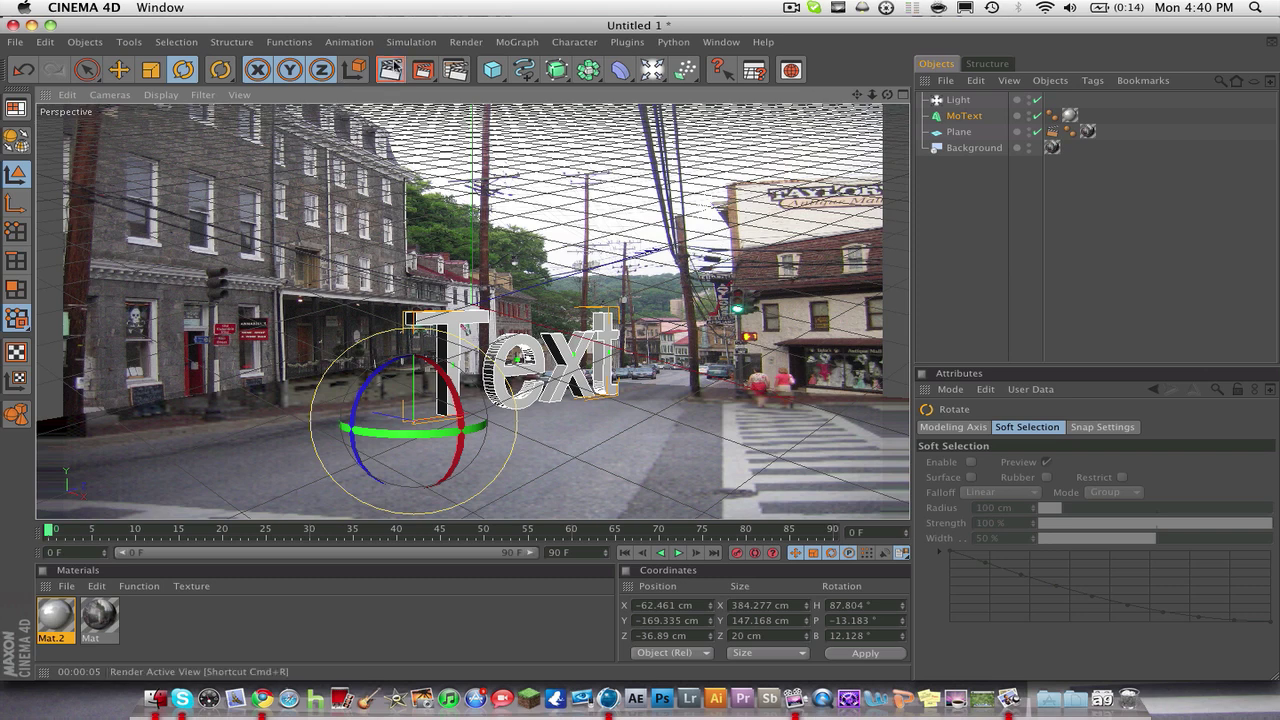
{"action": "left_click", "coordinate": [391, 68]}
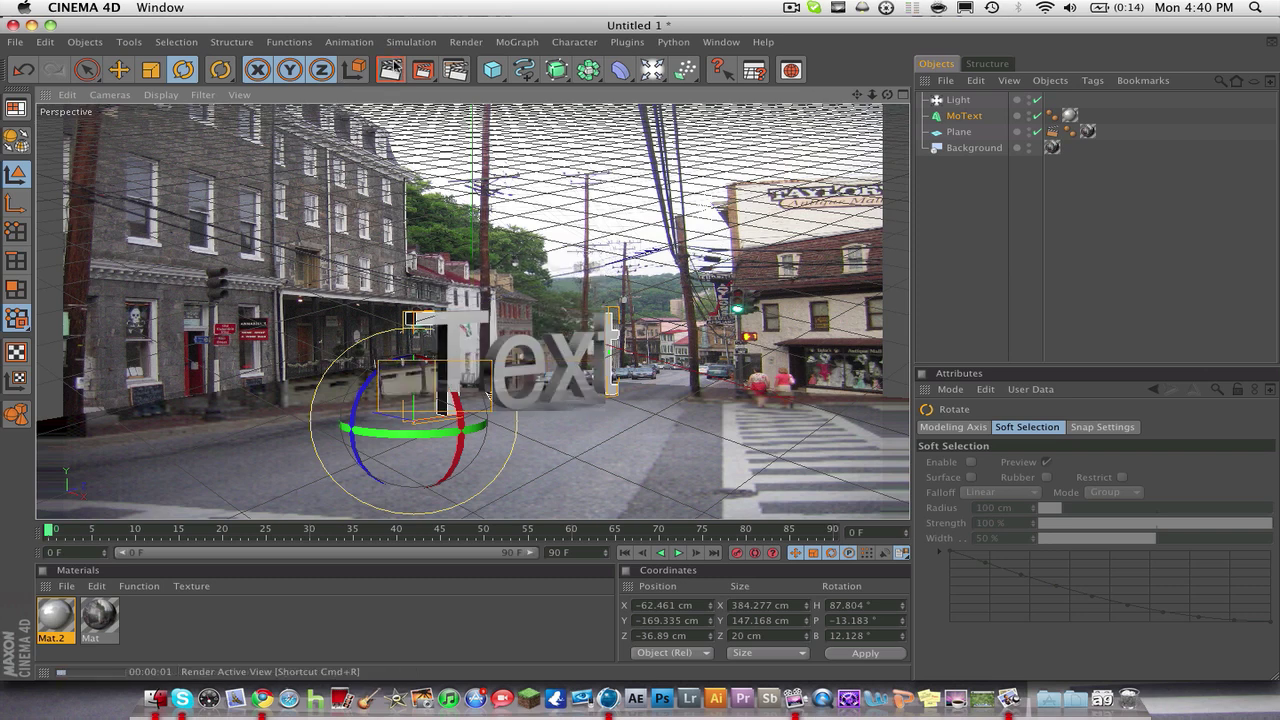